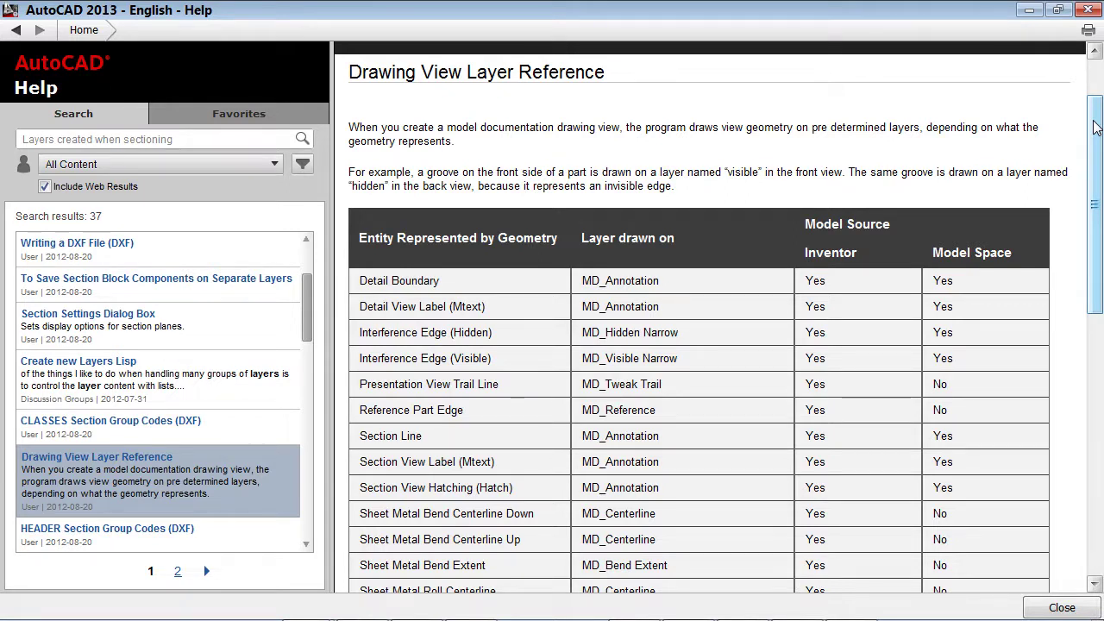
drag(1095, 127, 1098, 263)
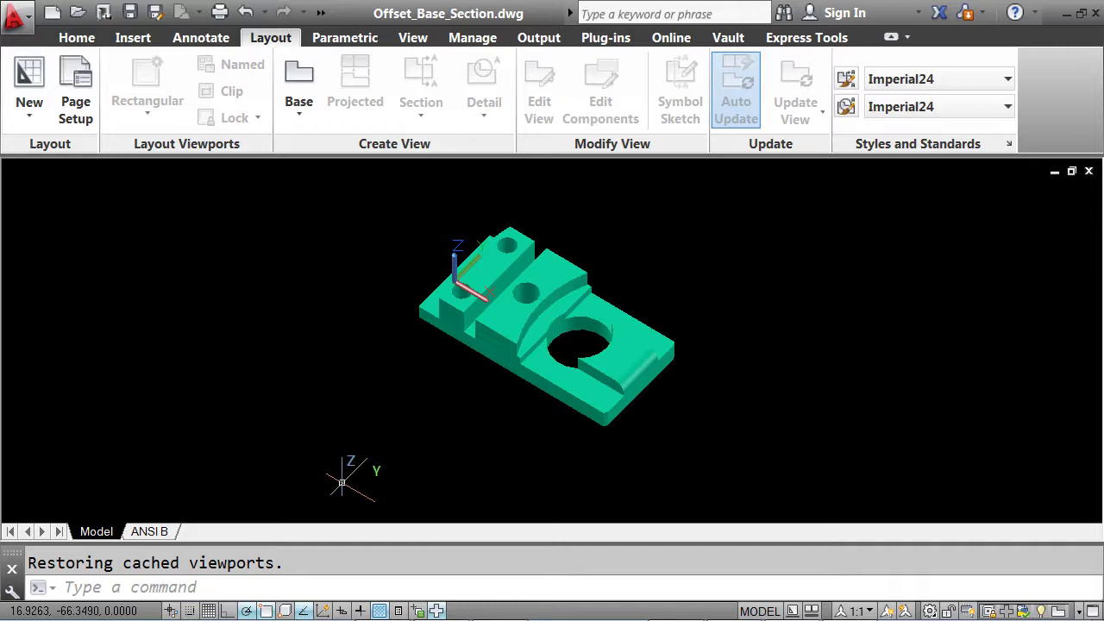
On the ANSI B layout, define an offset section line through the base view's lower small hole, jogging at the groove's right edge to the central holes' centreline.
click(151, 533)
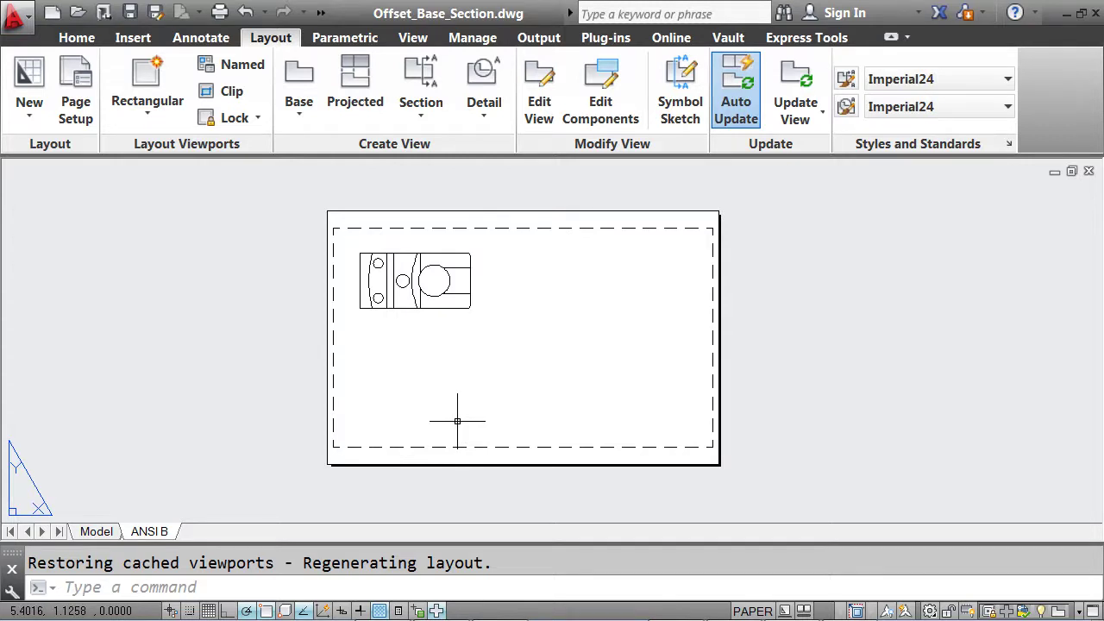
click(420, 119)
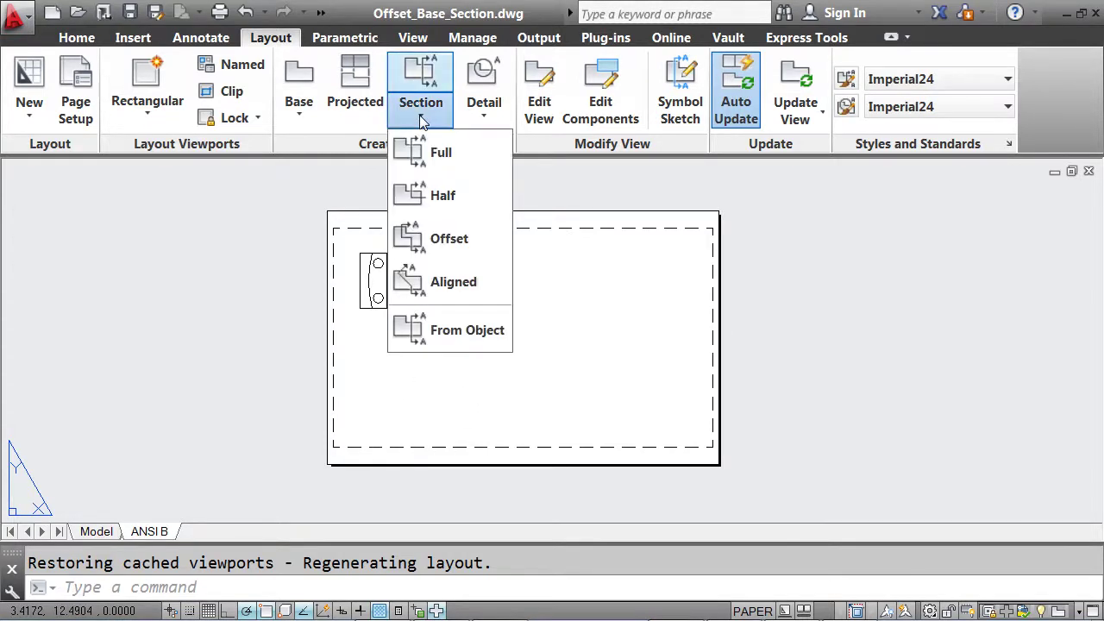
click(426, 249)
scroll(412, 280, up, 4)
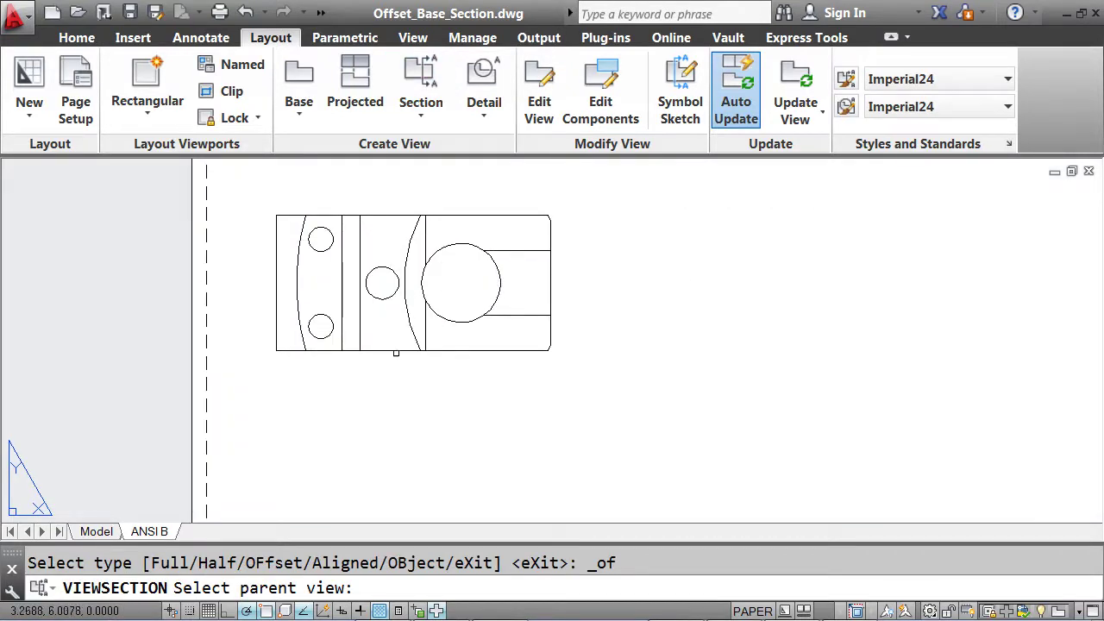
click(395, 351)
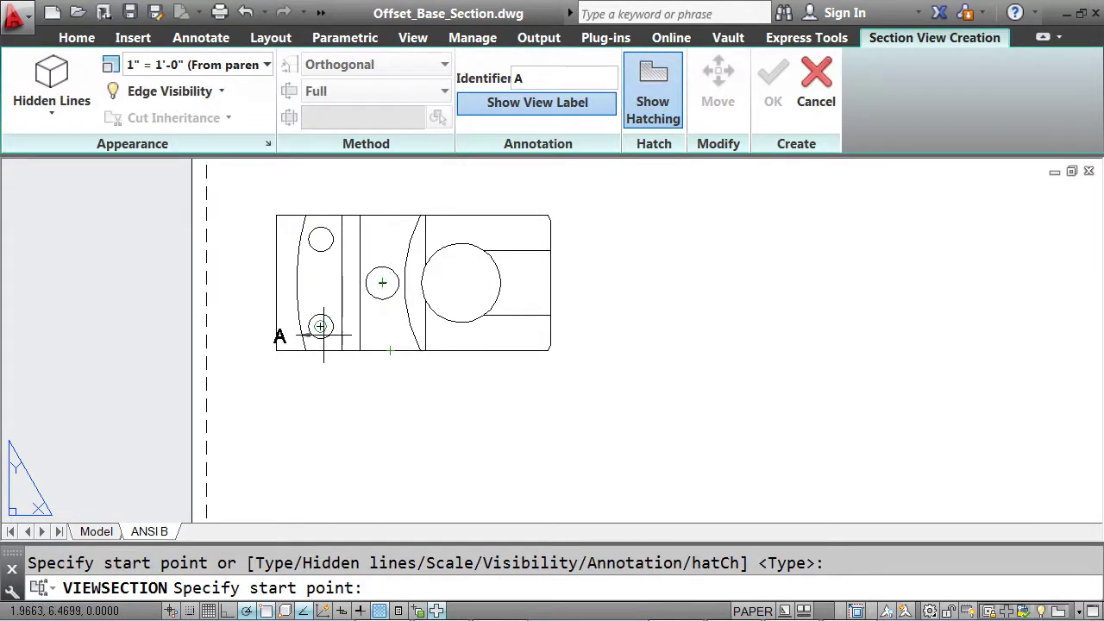
click(255, 326)
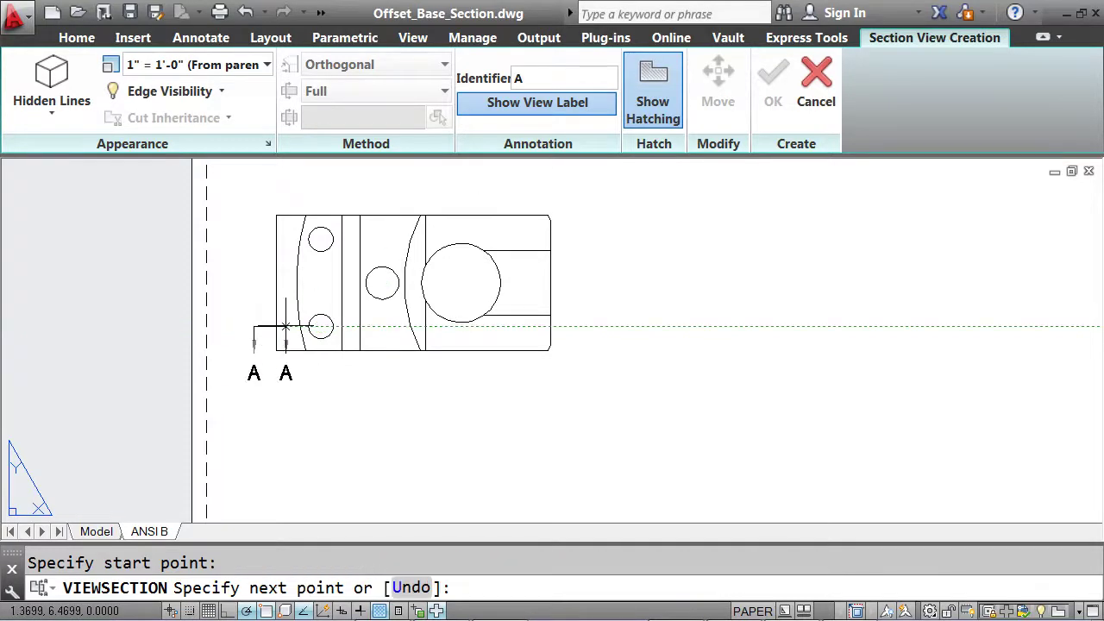
shift+right_click(384, 199)
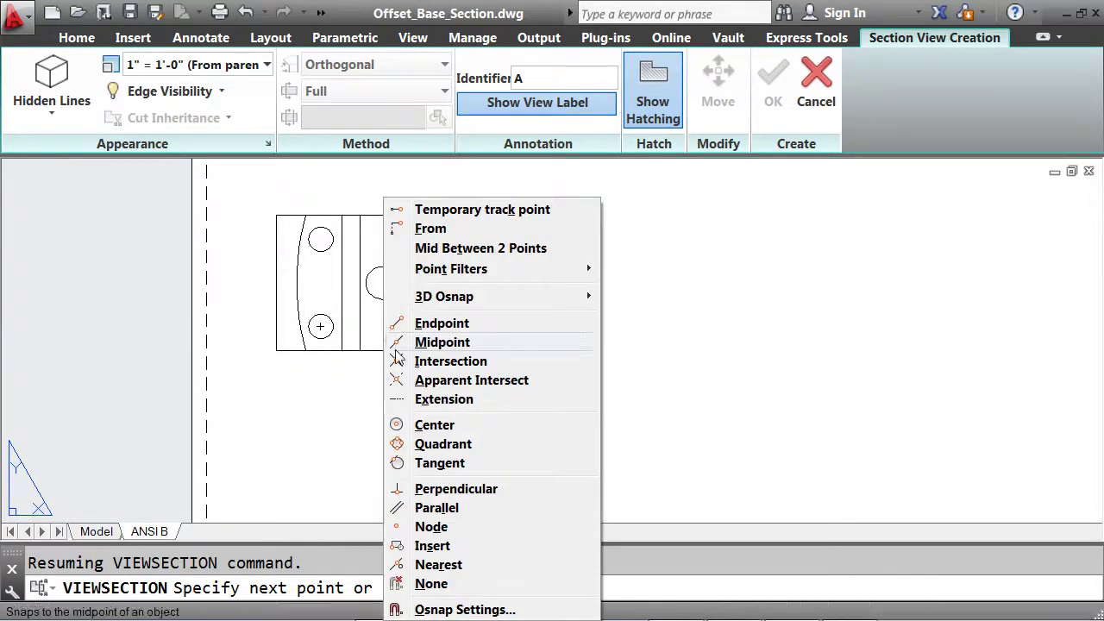
click(437, 489)
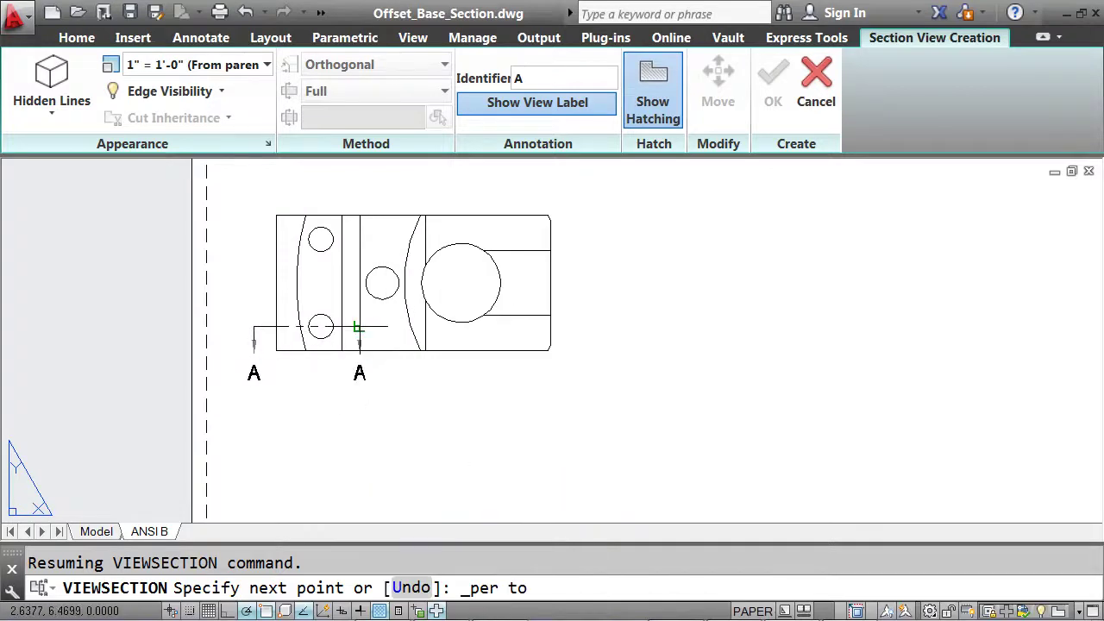
click(359, 325)
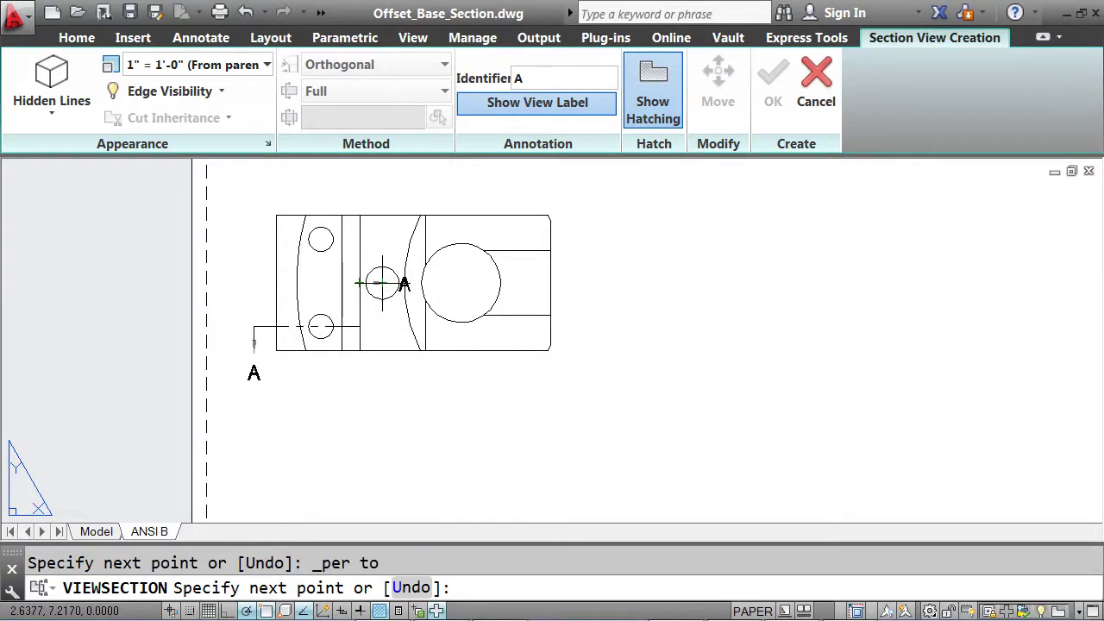
click(382, 282)
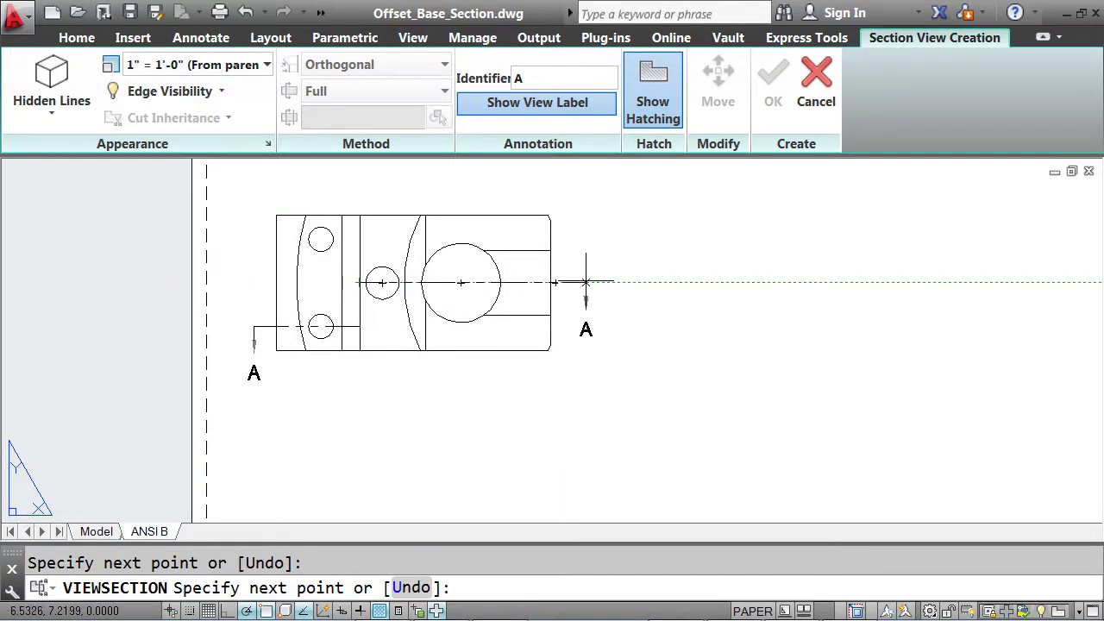
click(583, 282)
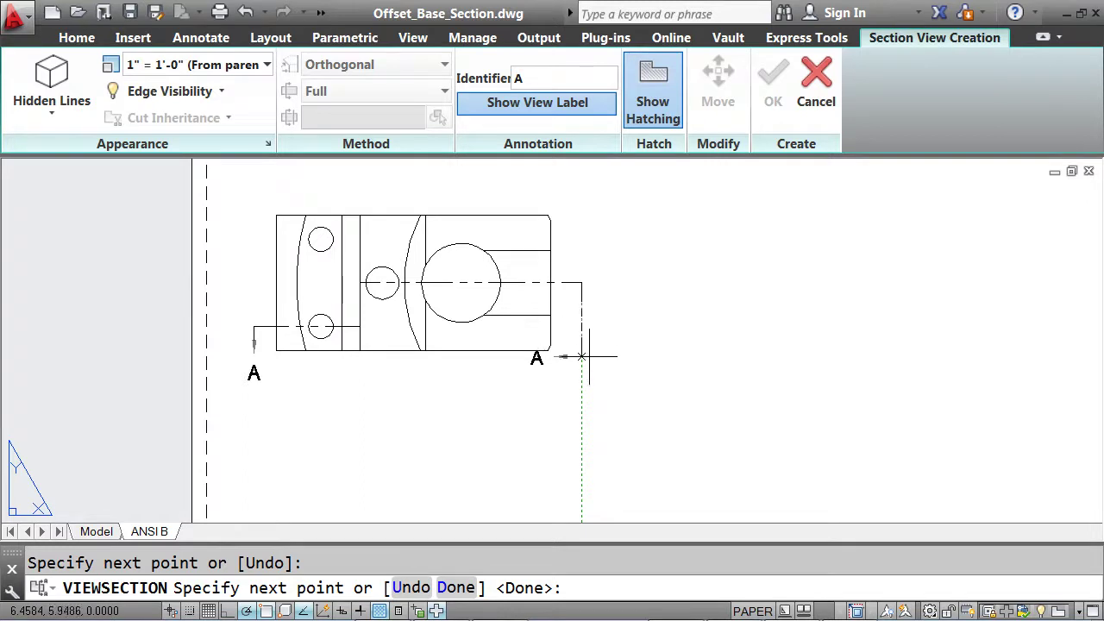
key(Return)
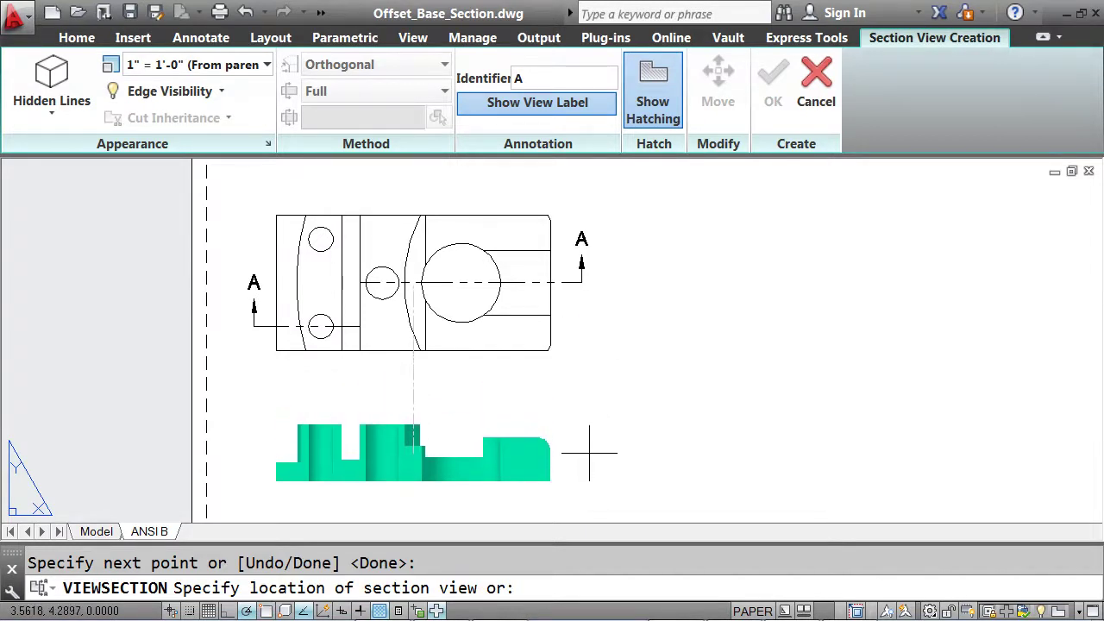
Place the hatched section view directly below the parent view and finish creating it.
scroll(590, 450, down, 2)
middle_drag(591, 446, 547, 303)
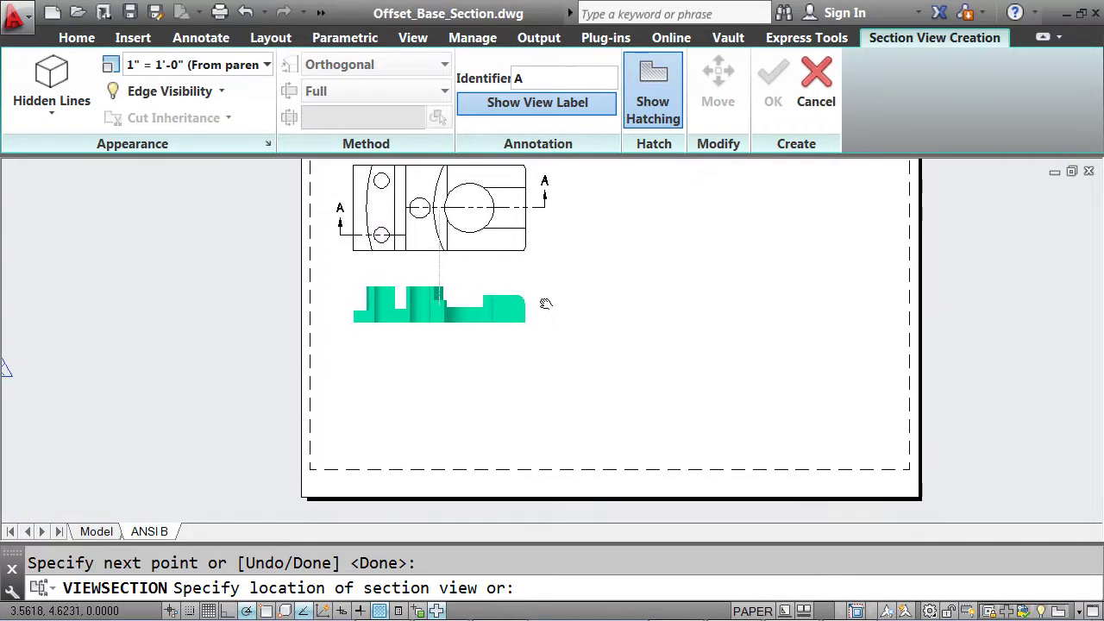
click(547, 361)
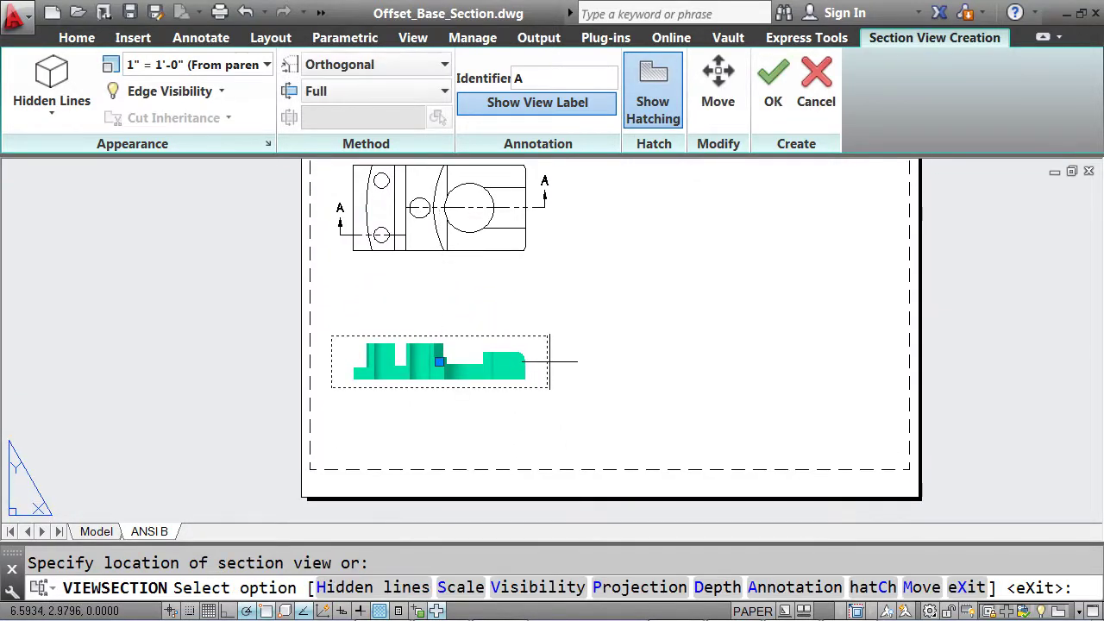
key(Return)
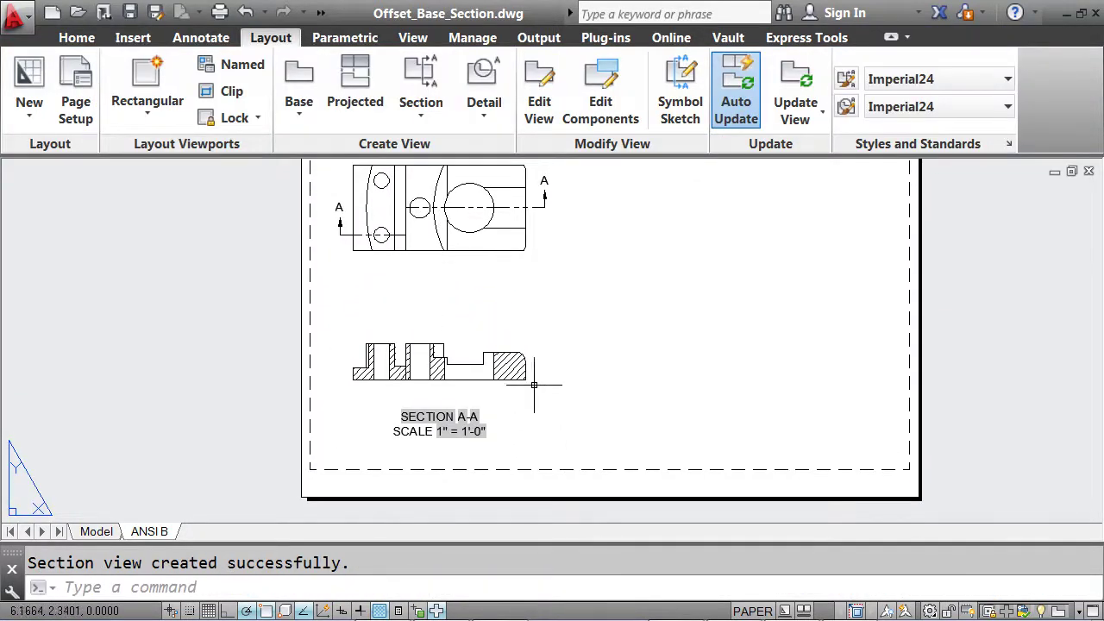
Project an isometric view from the section view and place it up and to the right on the sheet.
scroll(493, 399, up, 2)
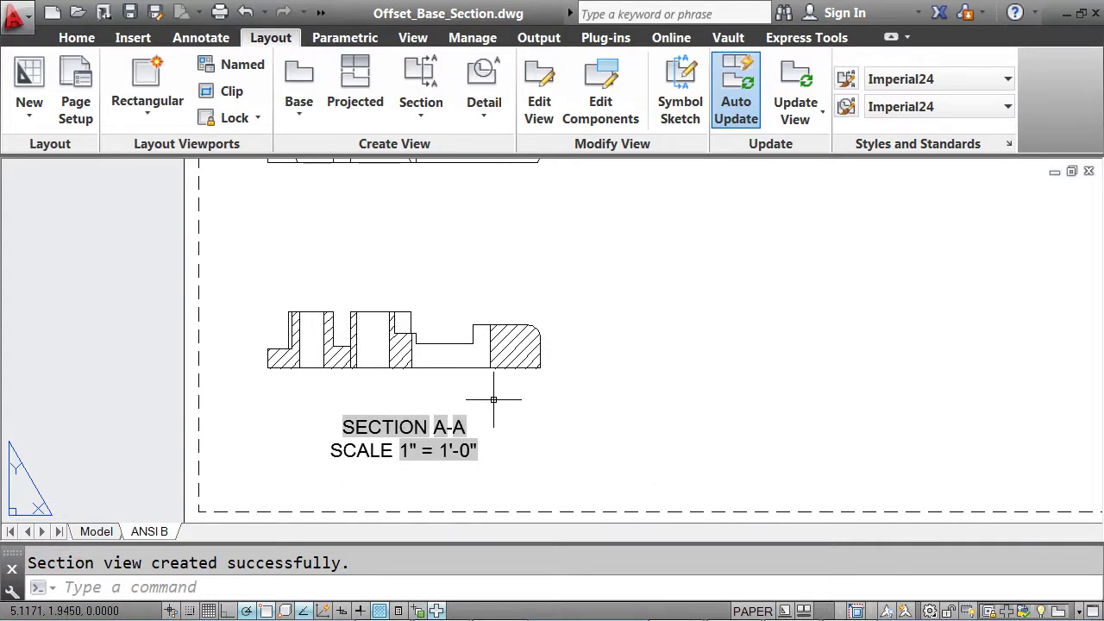
scroll(493, 399, down, 2)
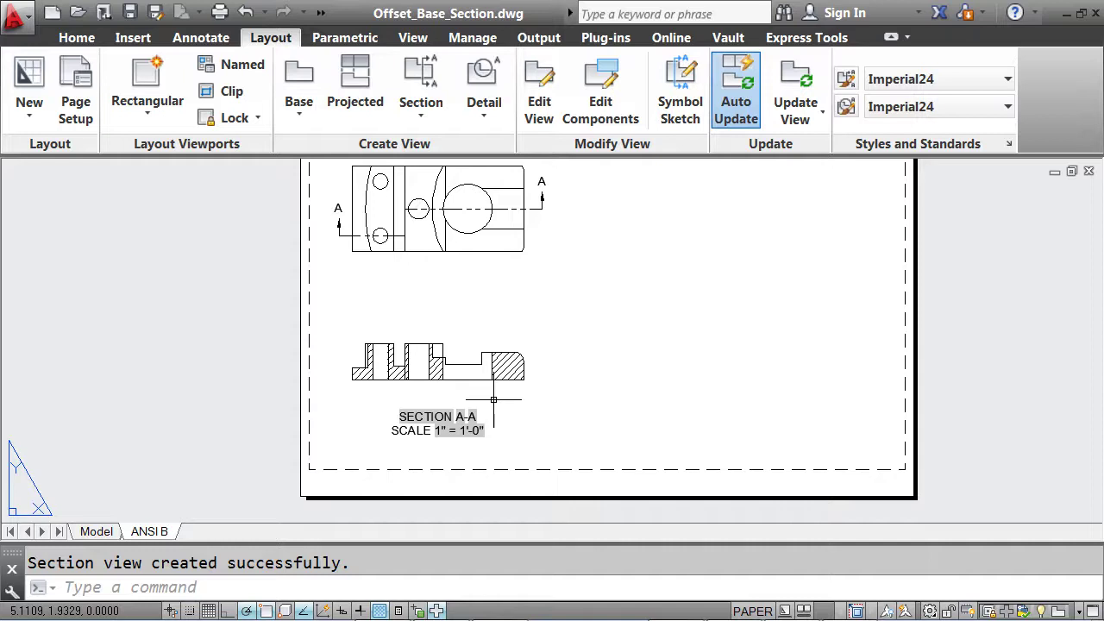
click(372, 120)
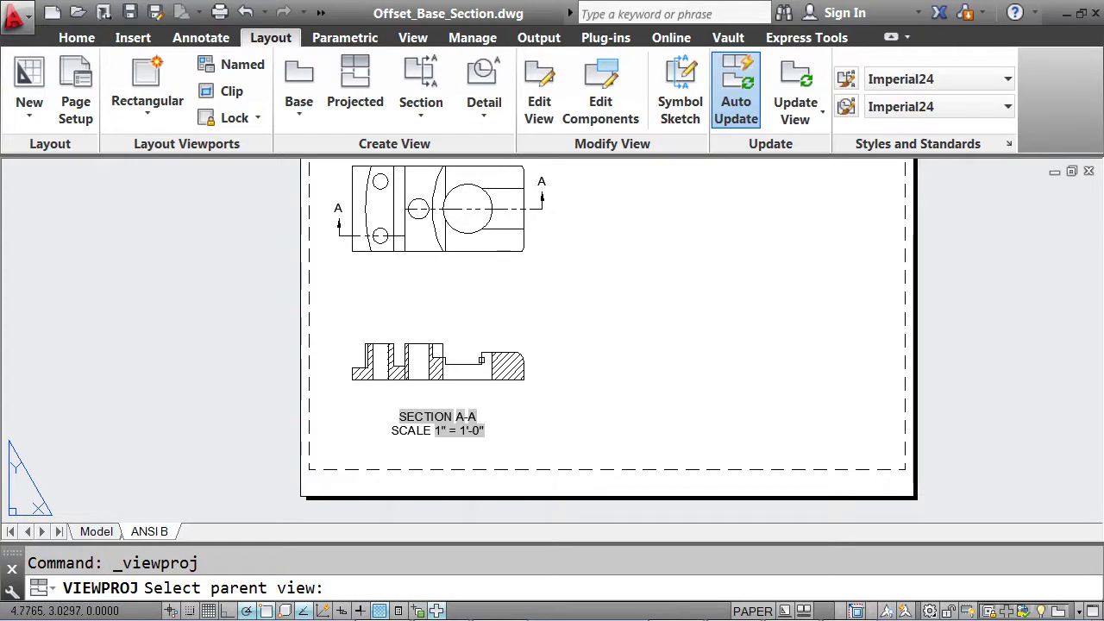
click(481, 359)
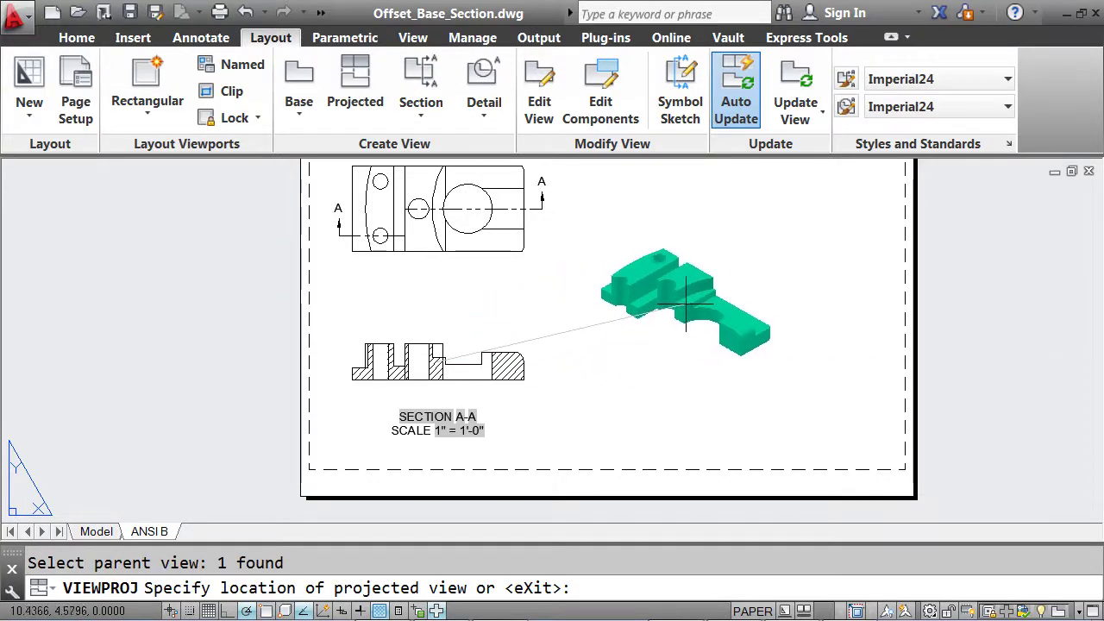
click(687, 307)
key(Return)
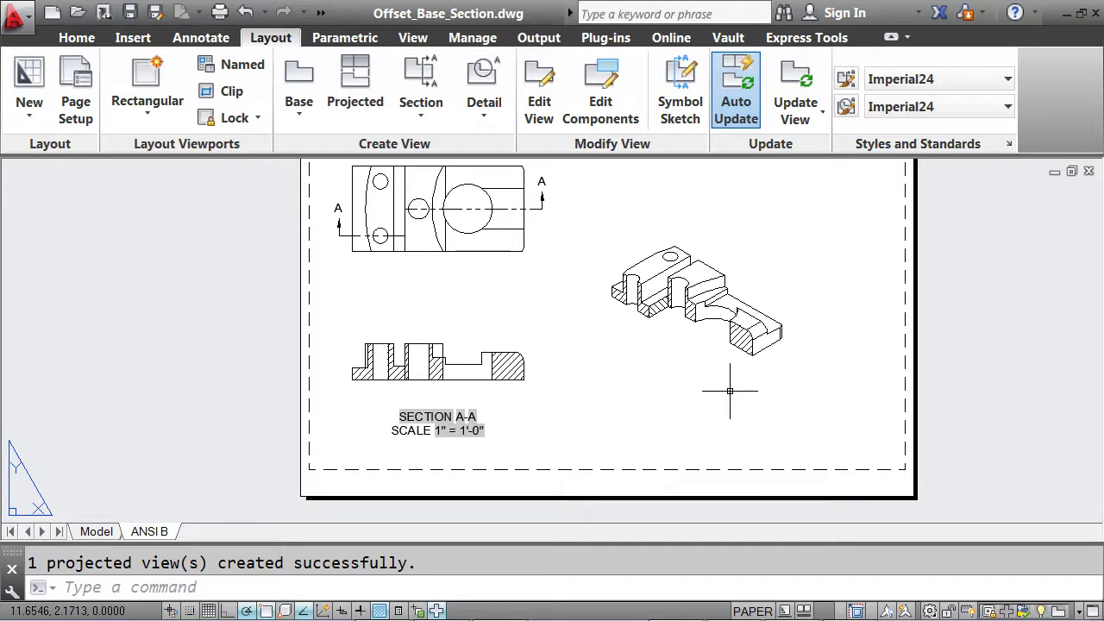
Stretch both jog vertices of the section line to the curved edge beside the large hole, keeping the jog vertical.
scroll(402, 238, up, 4)
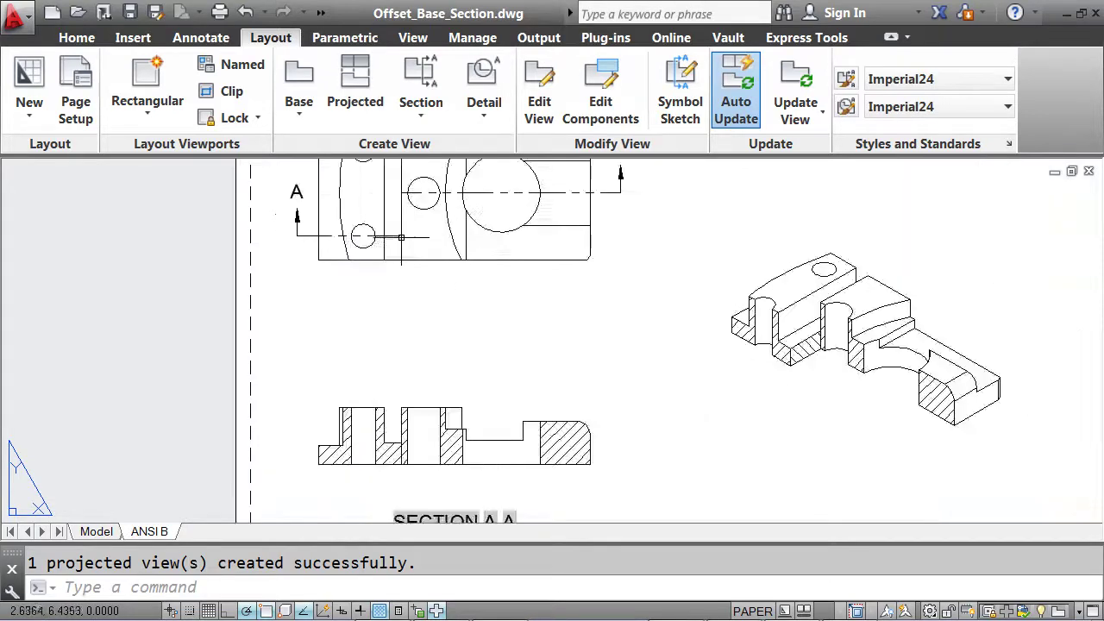
middle_drag(402, 239, 422, 402)
scroll(422, 402, up, 4)
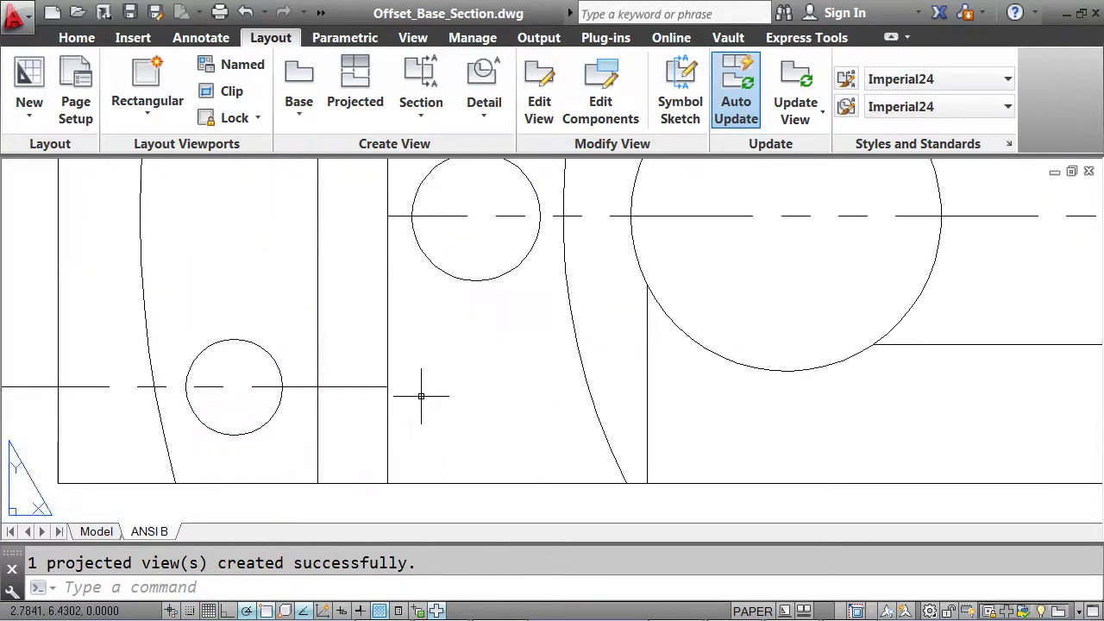
click(372, 387)
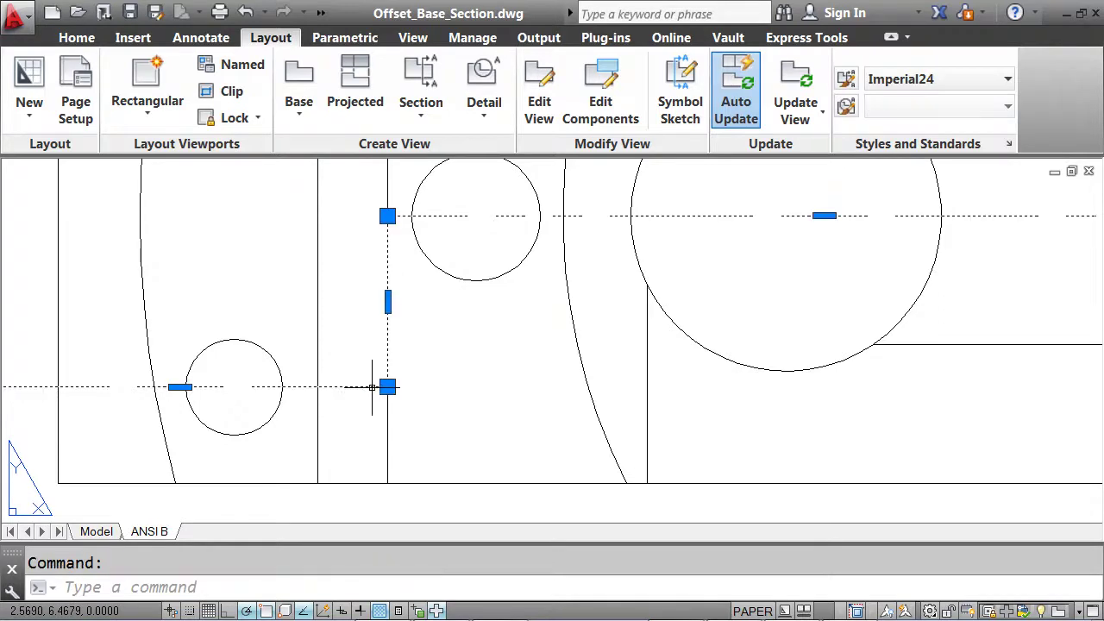
click(388, 216)
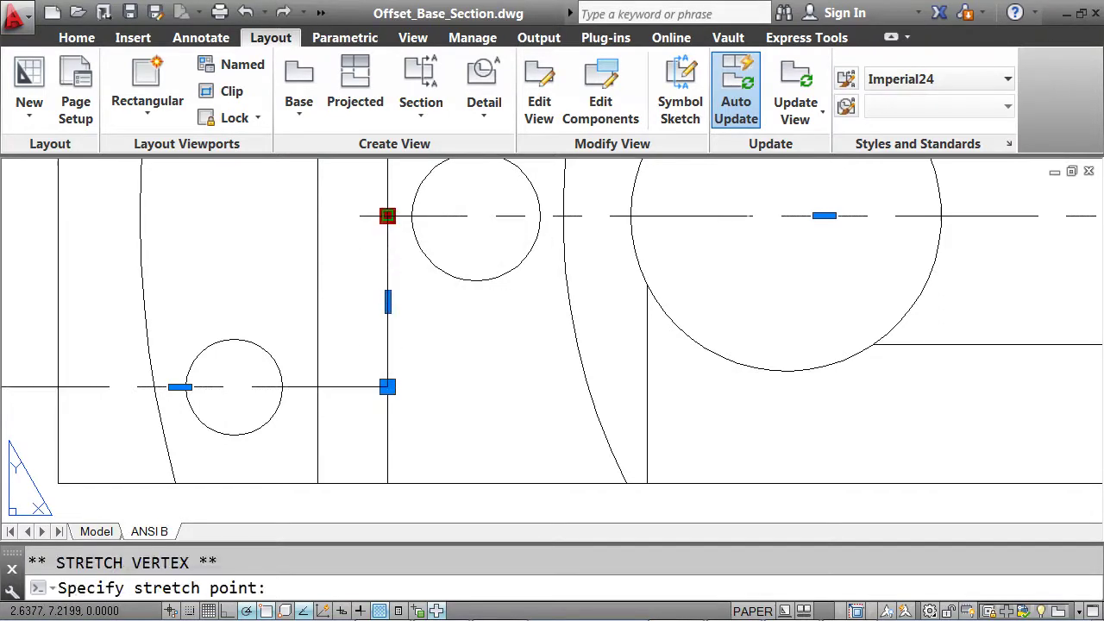
click(562, 214)
click(387, 386)
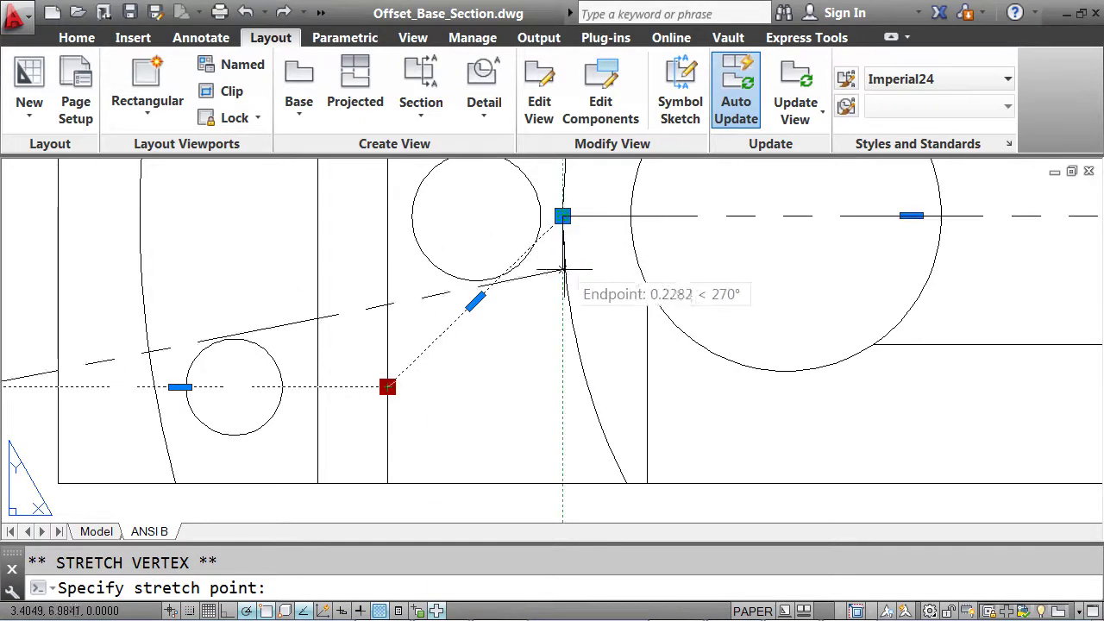
click(562, 386)
mouse_move(563, 387)
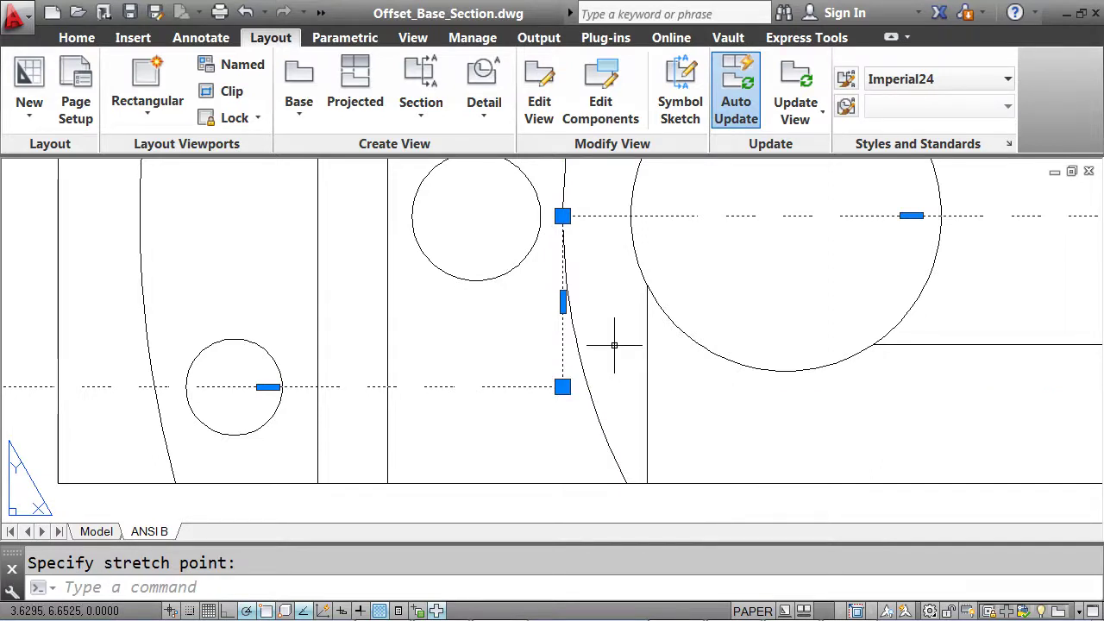
key(Escape)
scroll(625, 356, down, 4)
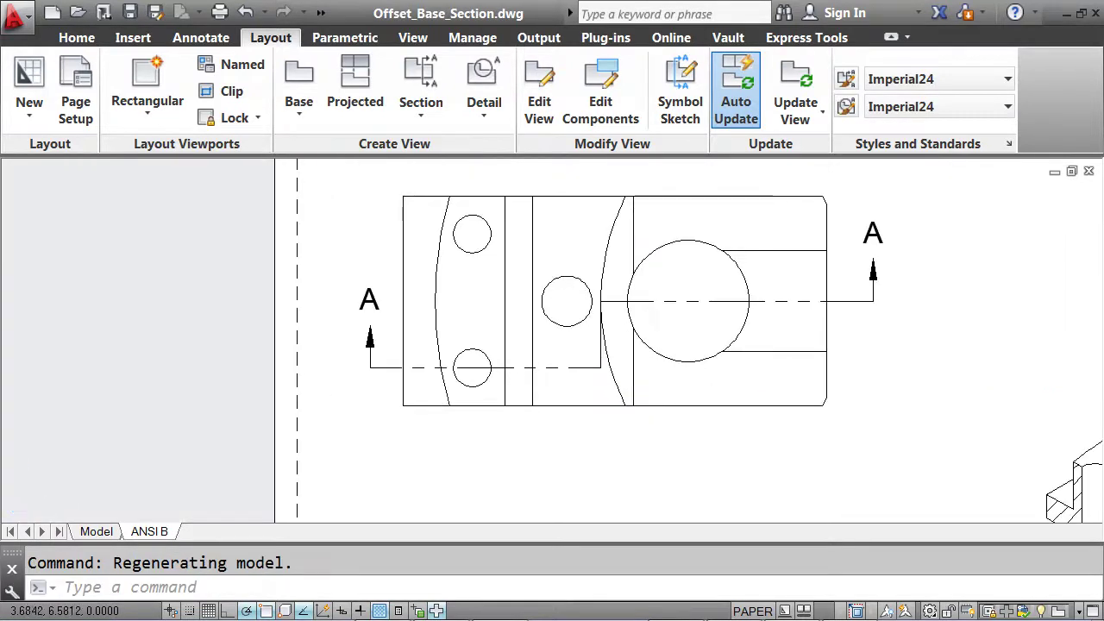
scroll(576, 384, down, 3)
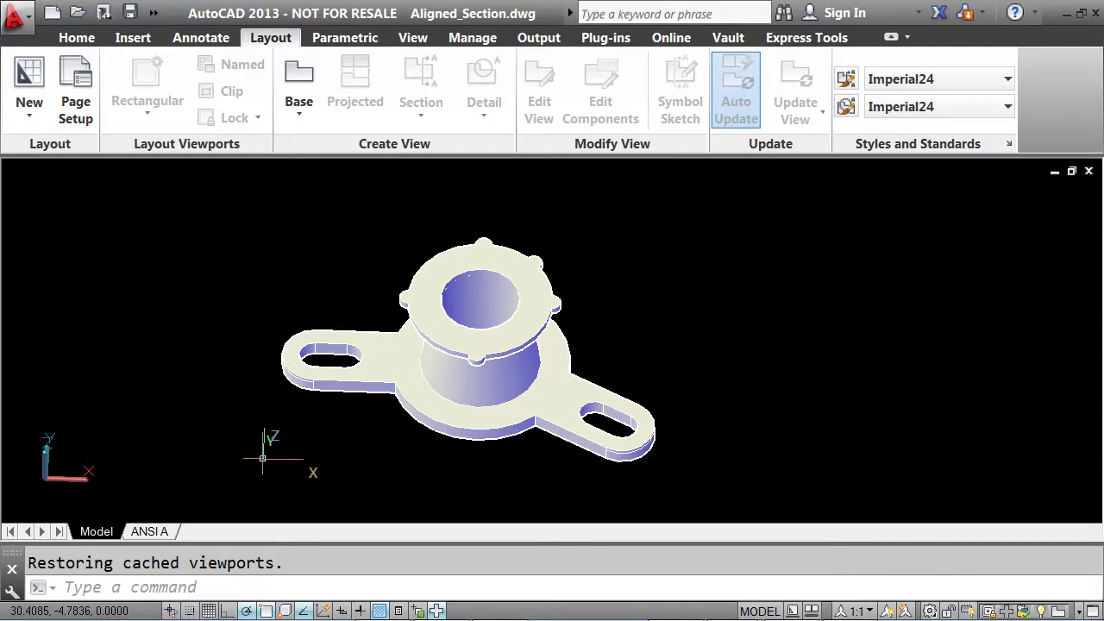
On the ANSI A layout of Aligned_Section.dwg, draw a polyline from beyond the horizontal slotted arm through the bore centre to beyond the angled arm at 332°.
click(142, 533)
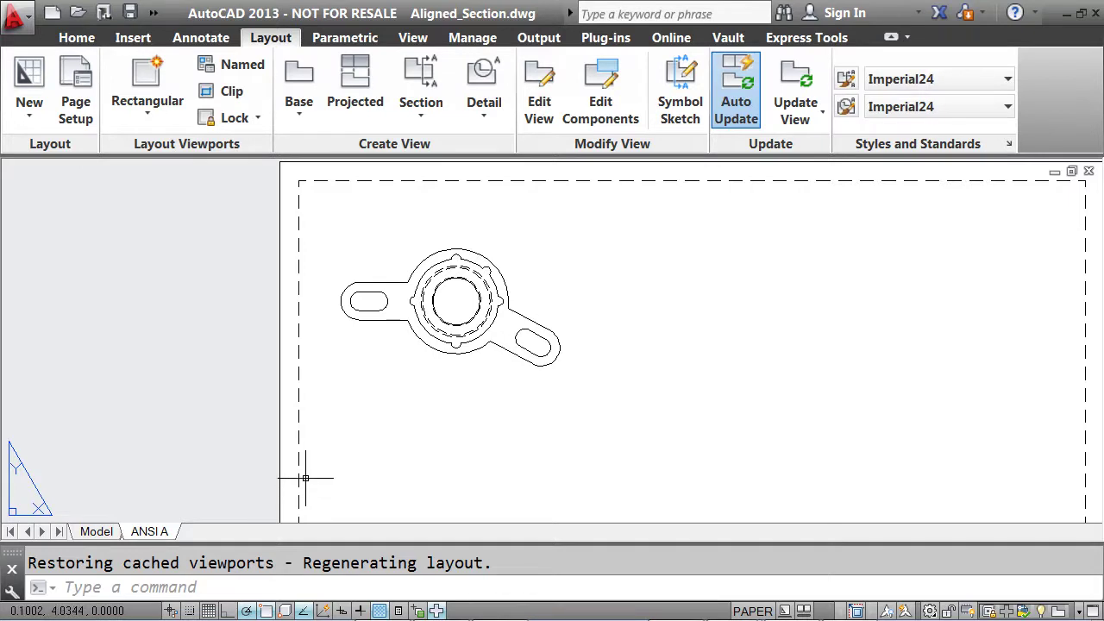
text(pl)
key(Return)
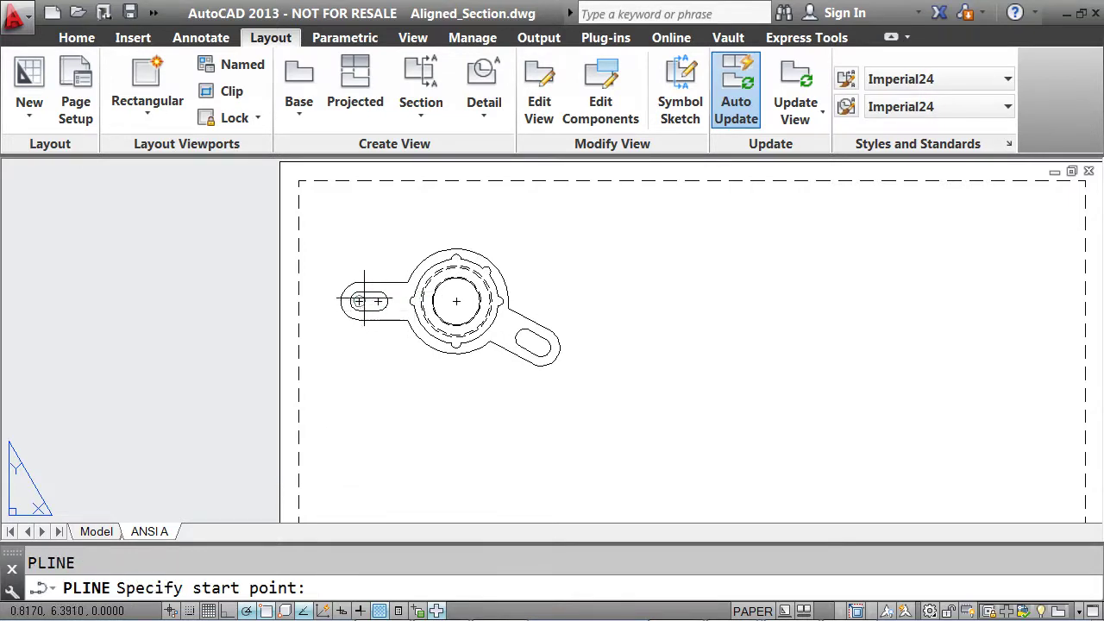
click(329, 301)
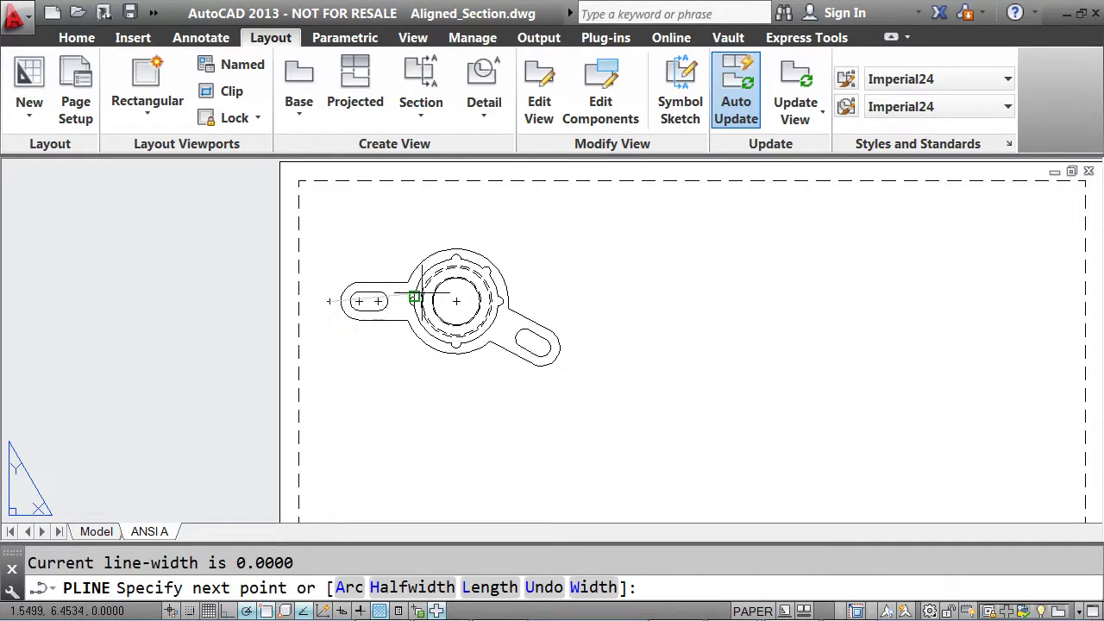
click(457, 301)
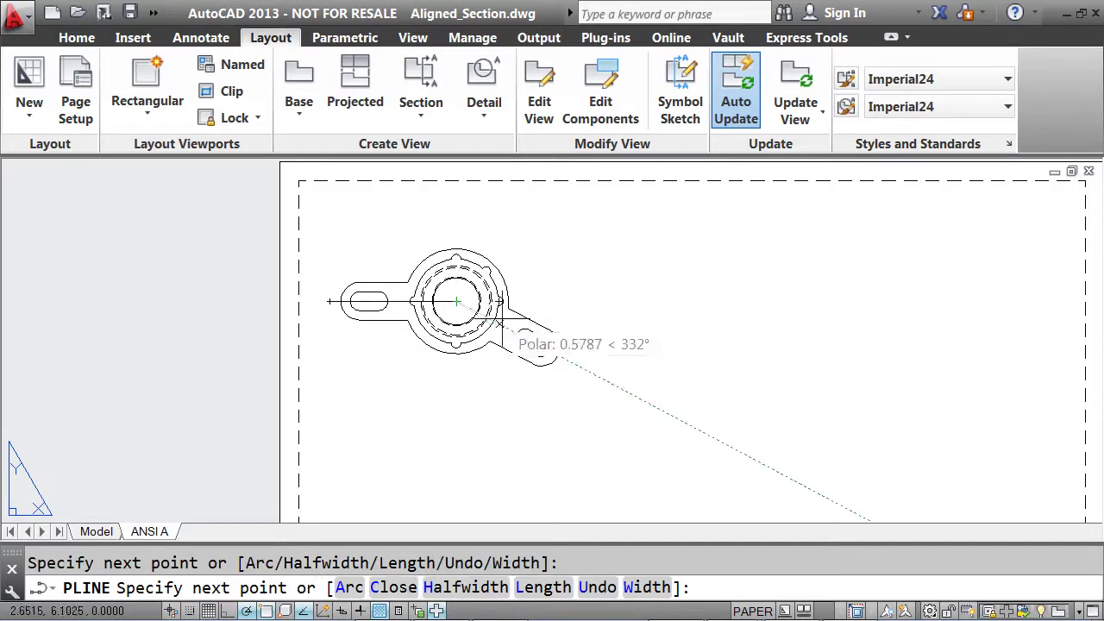
click(572, 363)
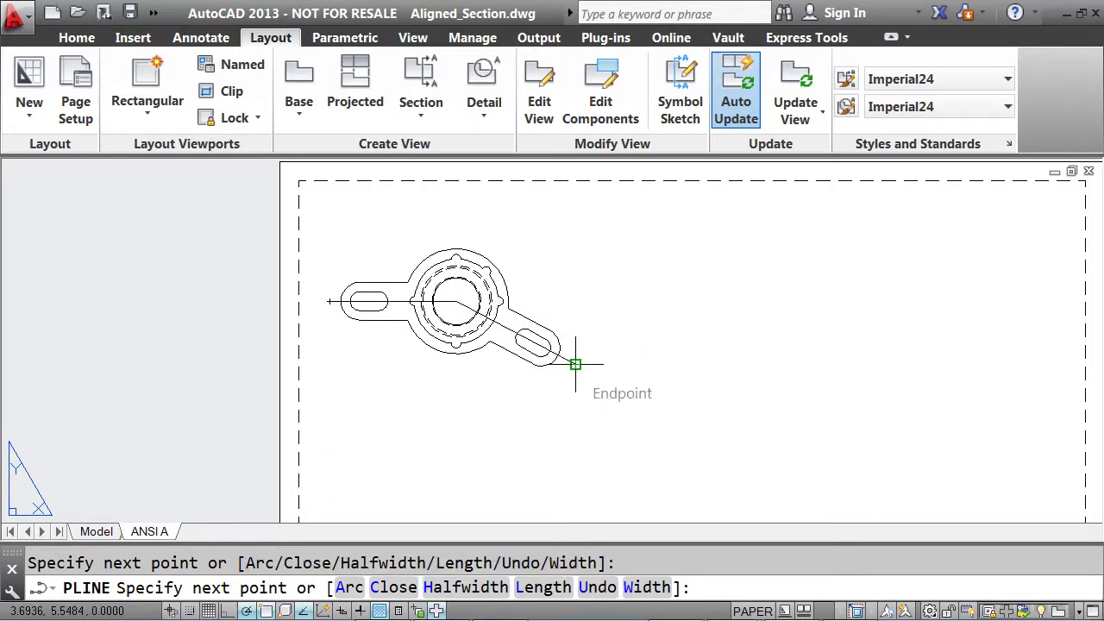
key(Return)
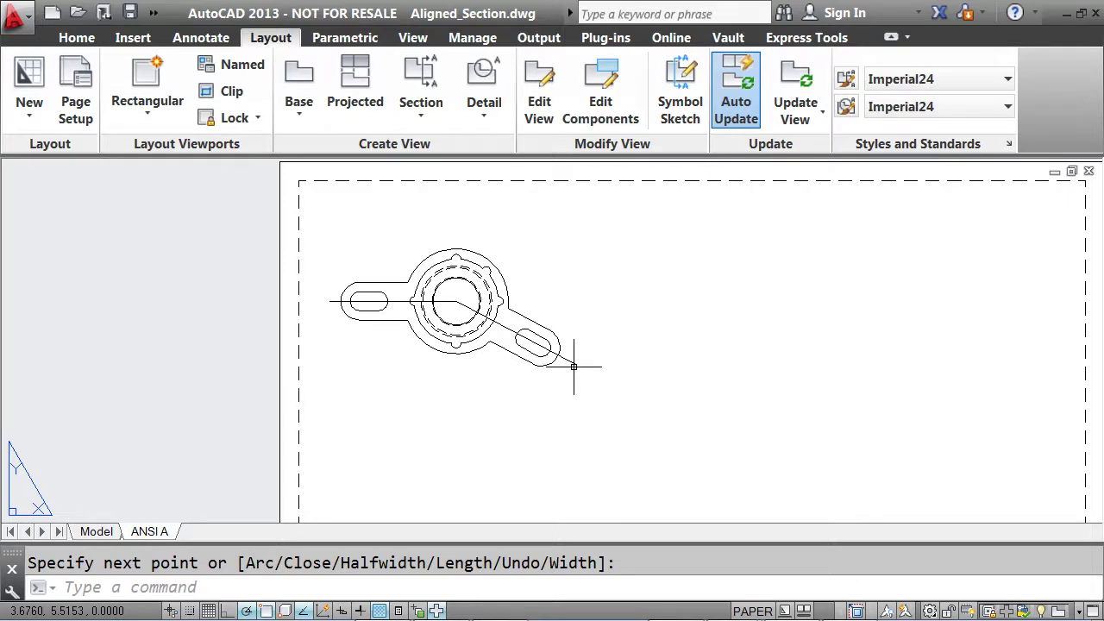
Create a section view from the bent polyline with the top view as parent, placing it directly below.
click(422, 117)
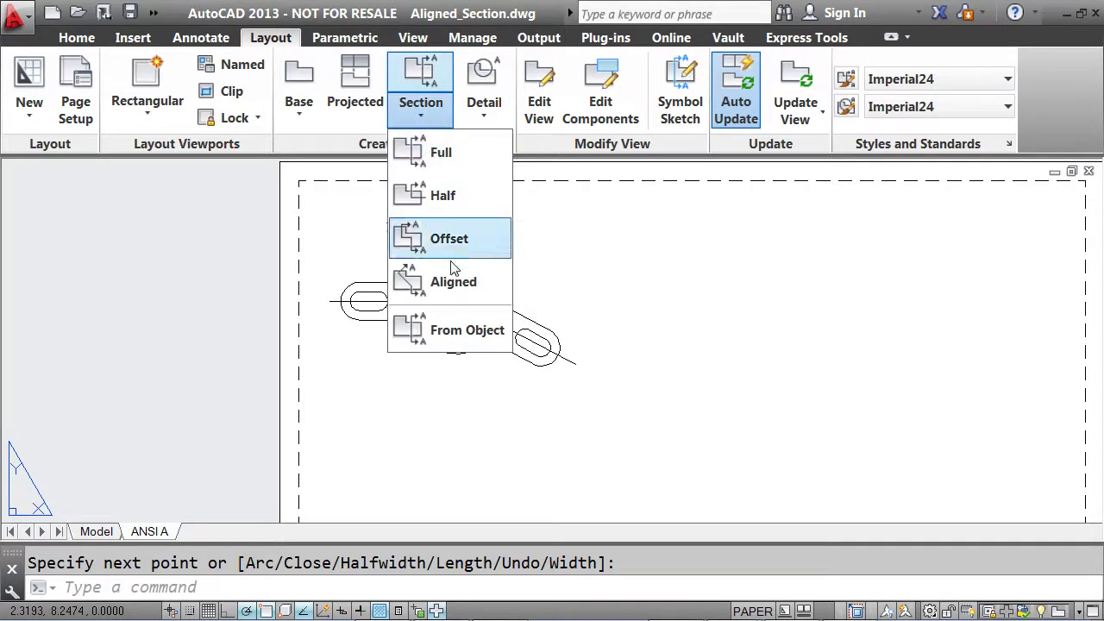
click(458, 331)
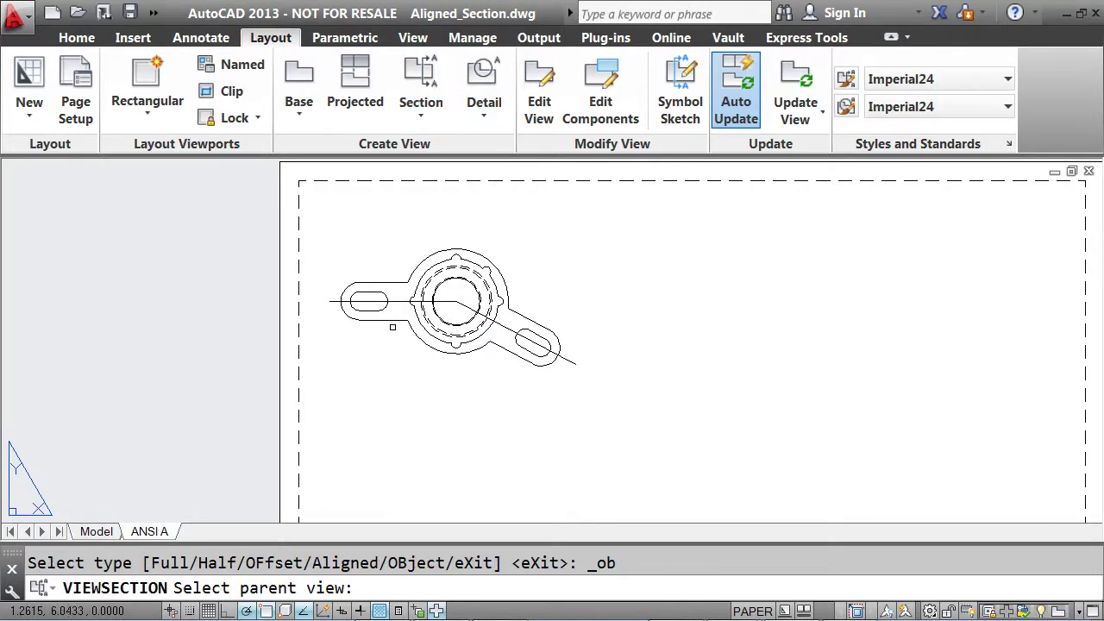
click(392, 321)
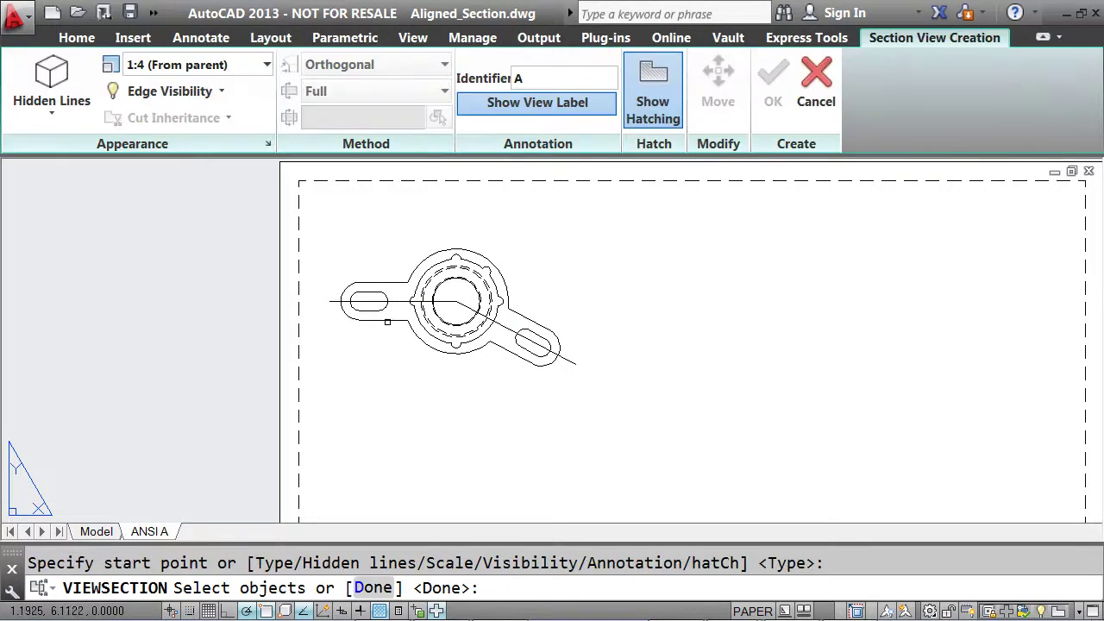
click(332, 300)
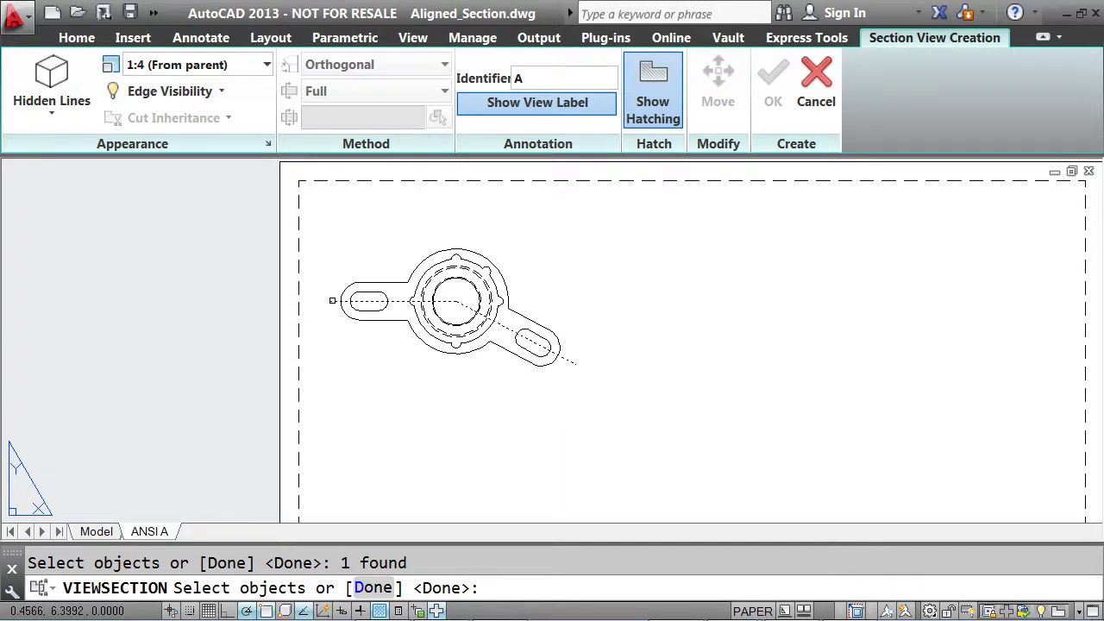
key(Return)
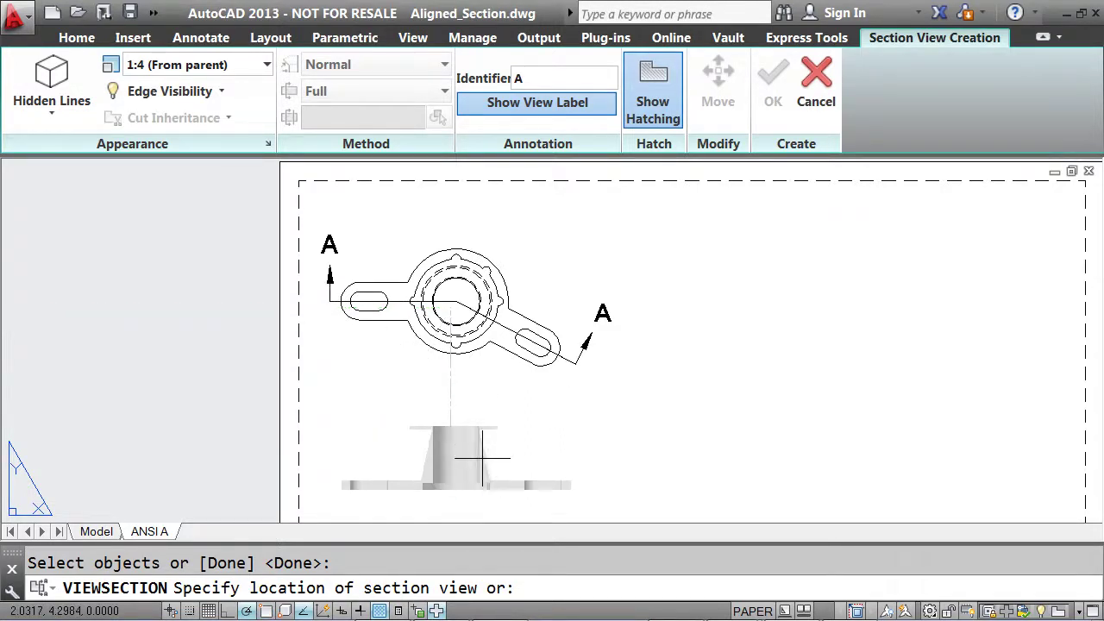
click(484, 459)
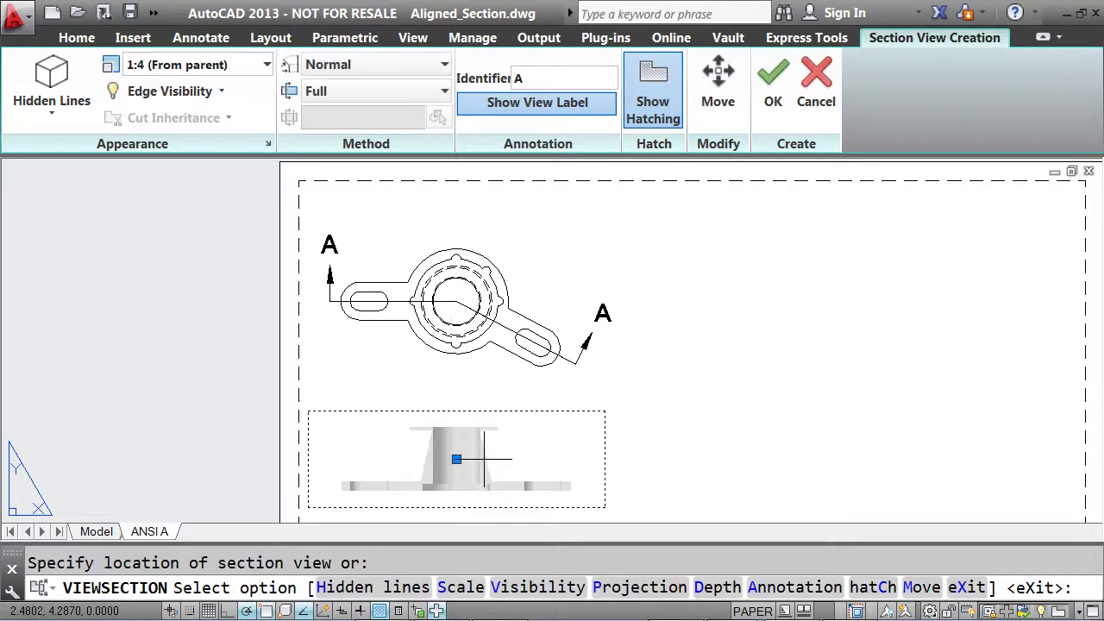
key(Return)
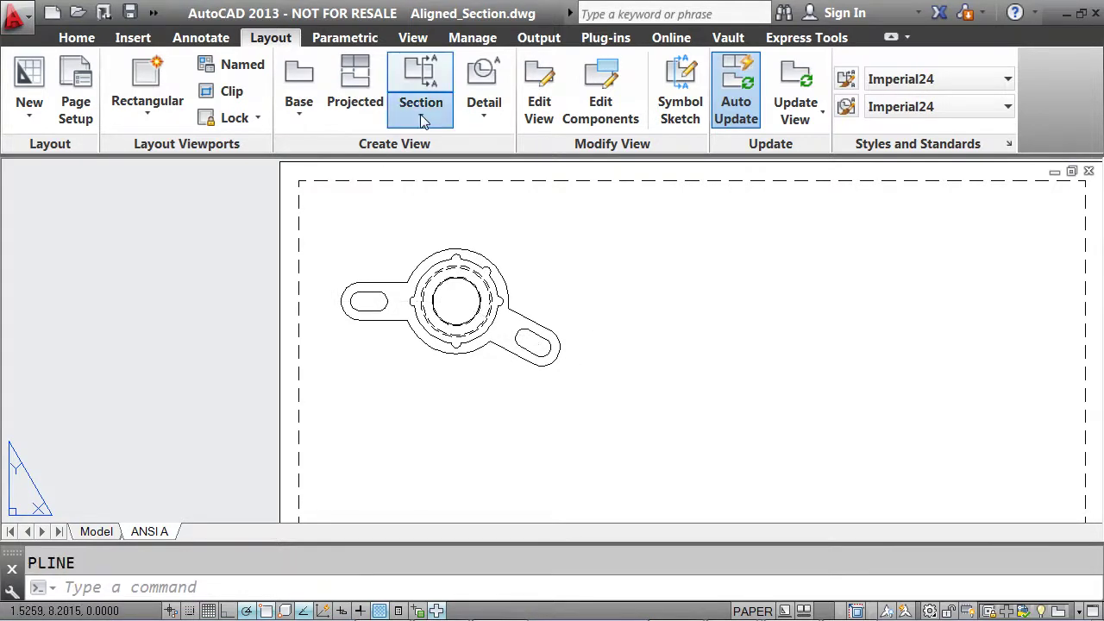
Start an aligned section of the top view, running its line from beyond the horizontal arm through the bore centre to beyond the angled arm.
click(420, 114)
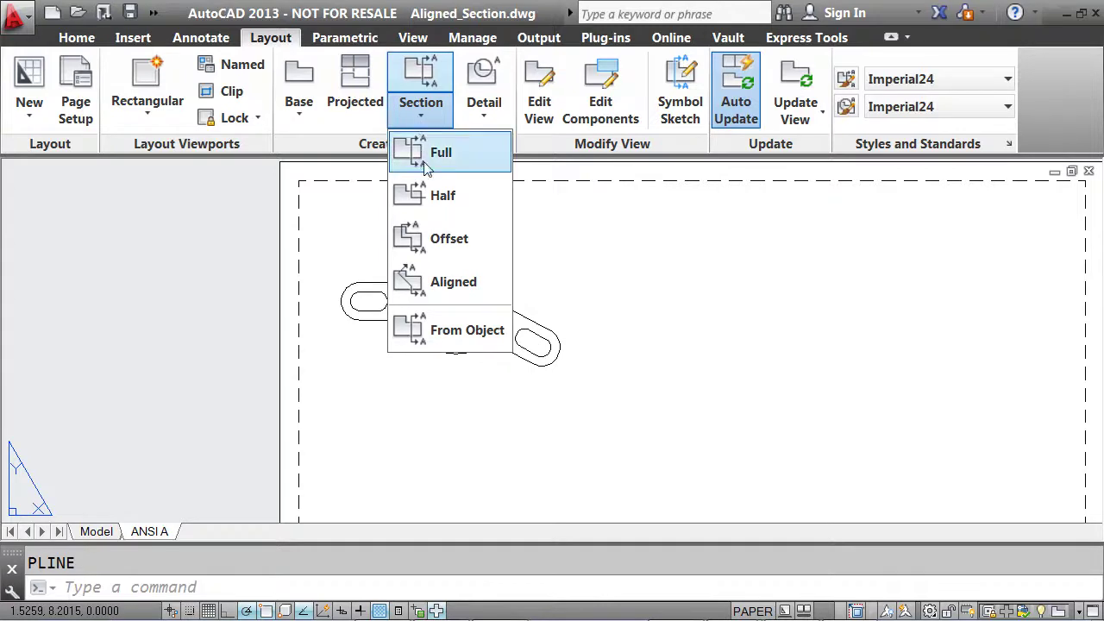
click(439, 284)
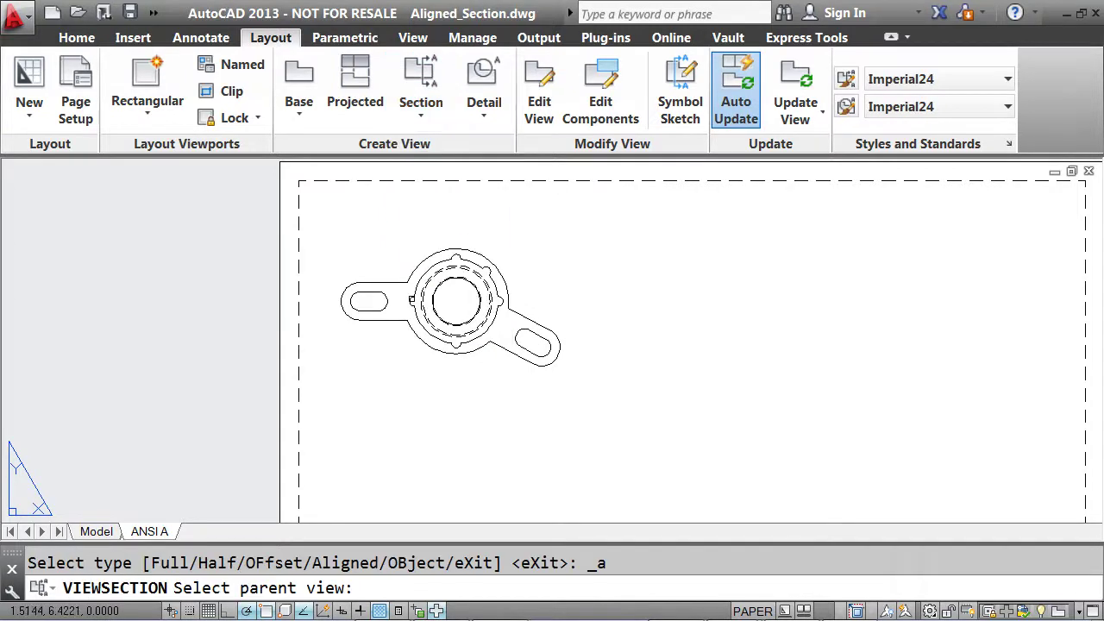
click(369, 312)
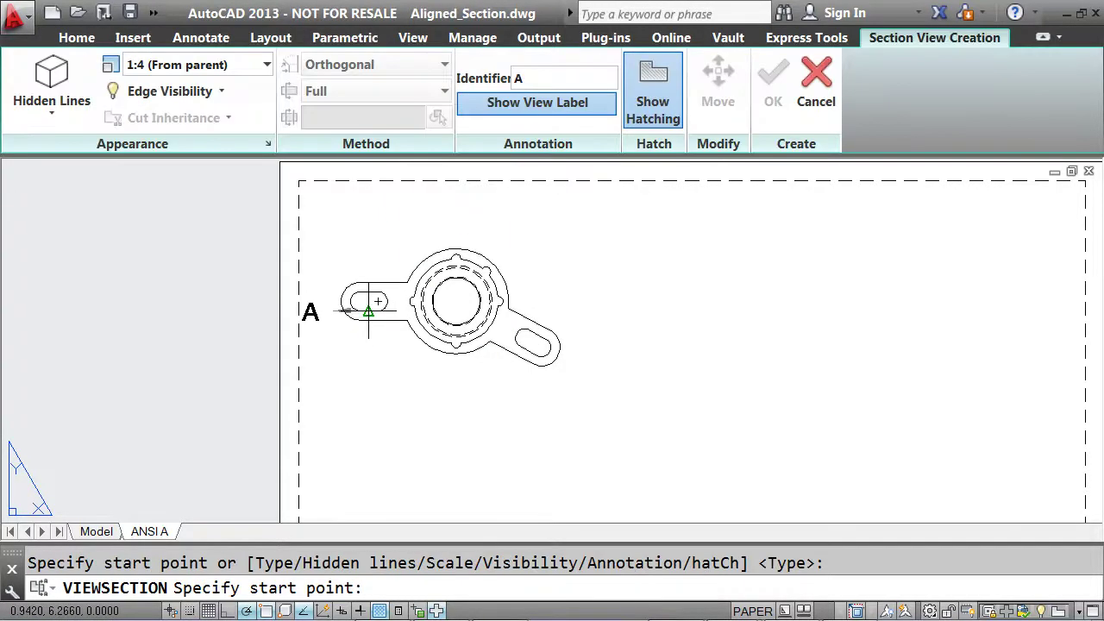
click(324, 301)
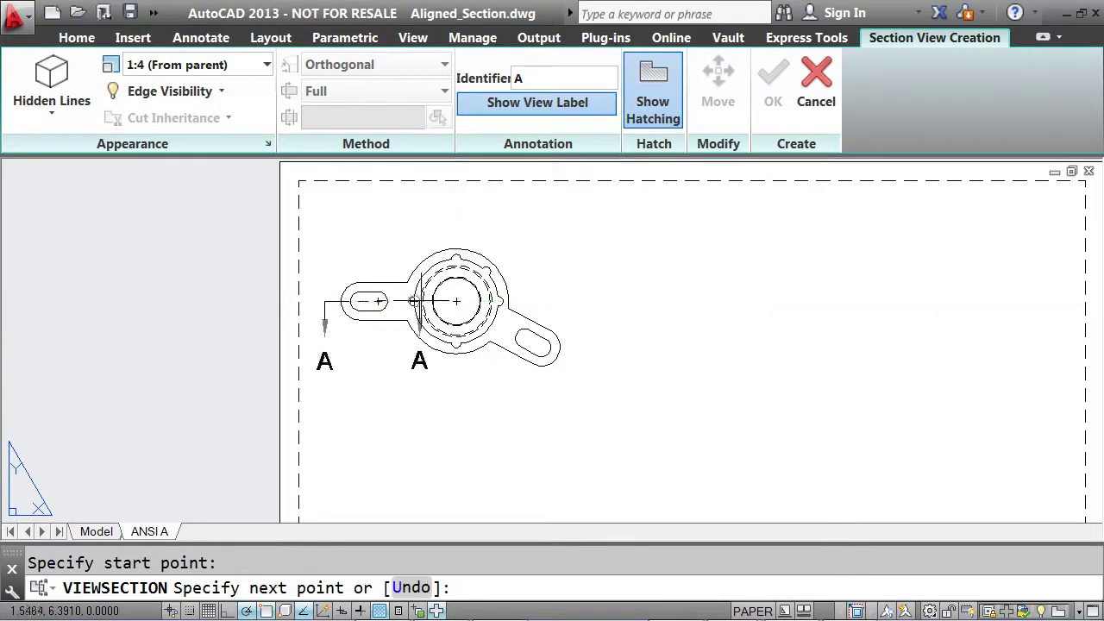
click(456, 301)
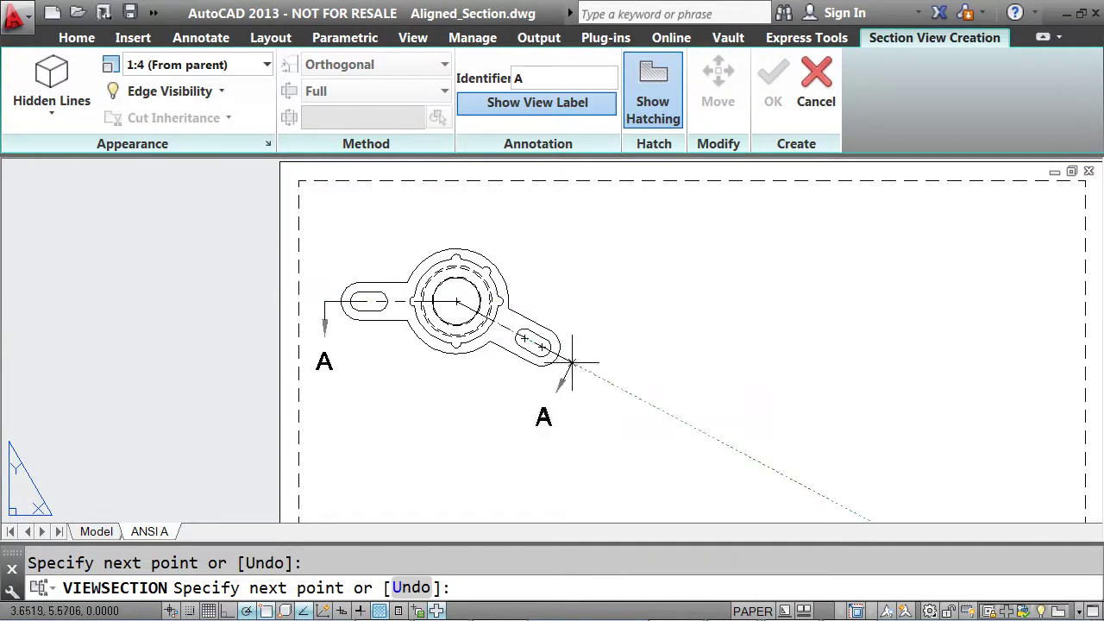
click(580, 368)
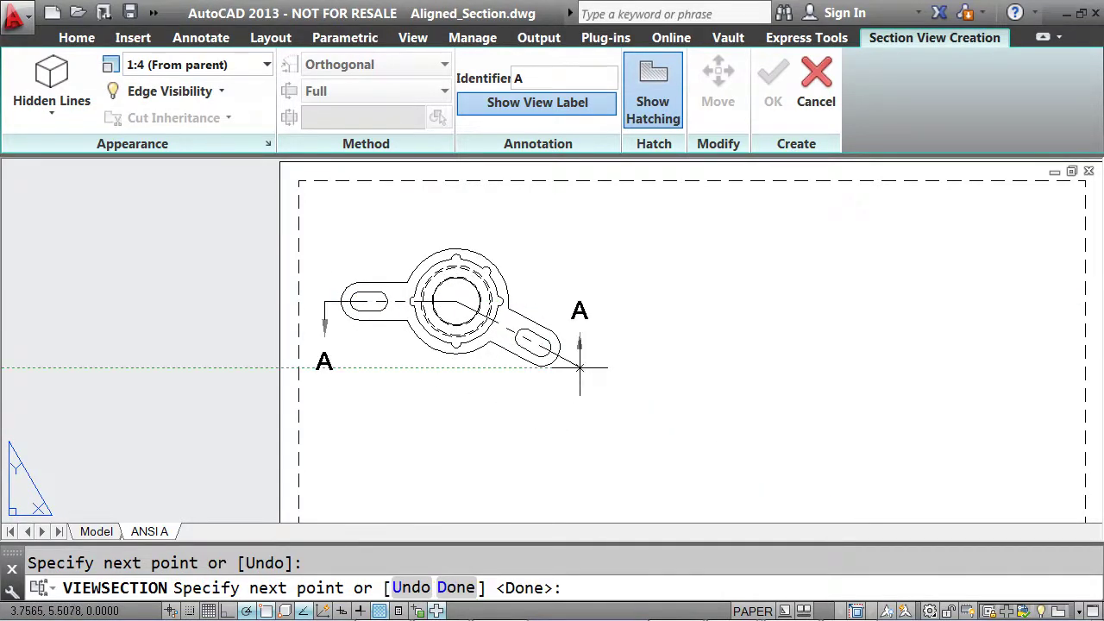
key(Return)
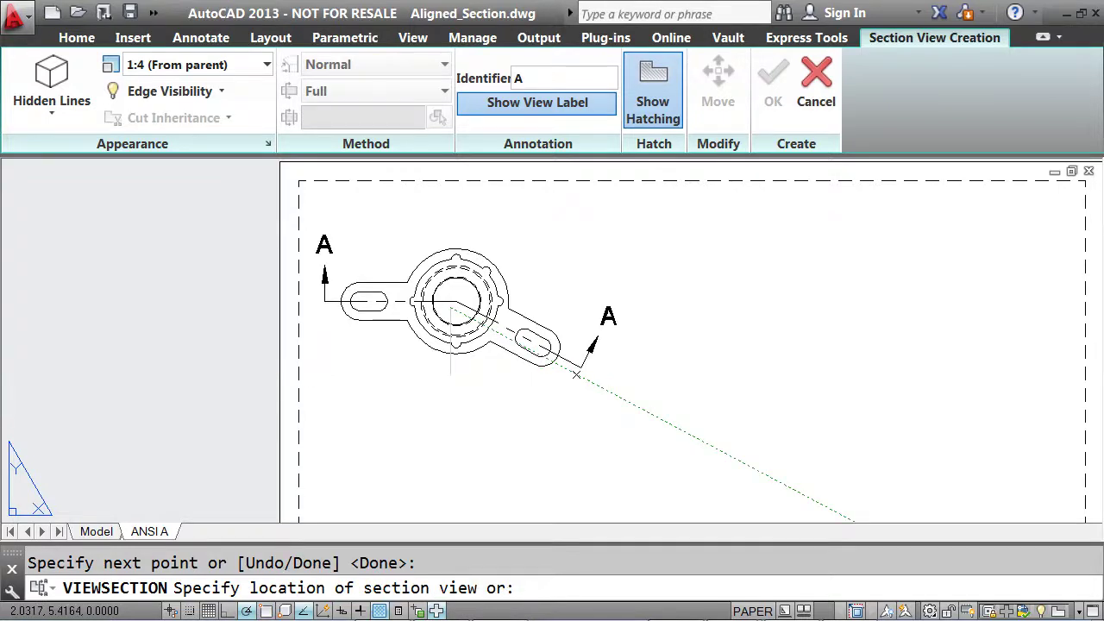
Place the hatched aligned section view directly below the parent view and finish creating it.
middle_drag(570, 466, 571, 393)
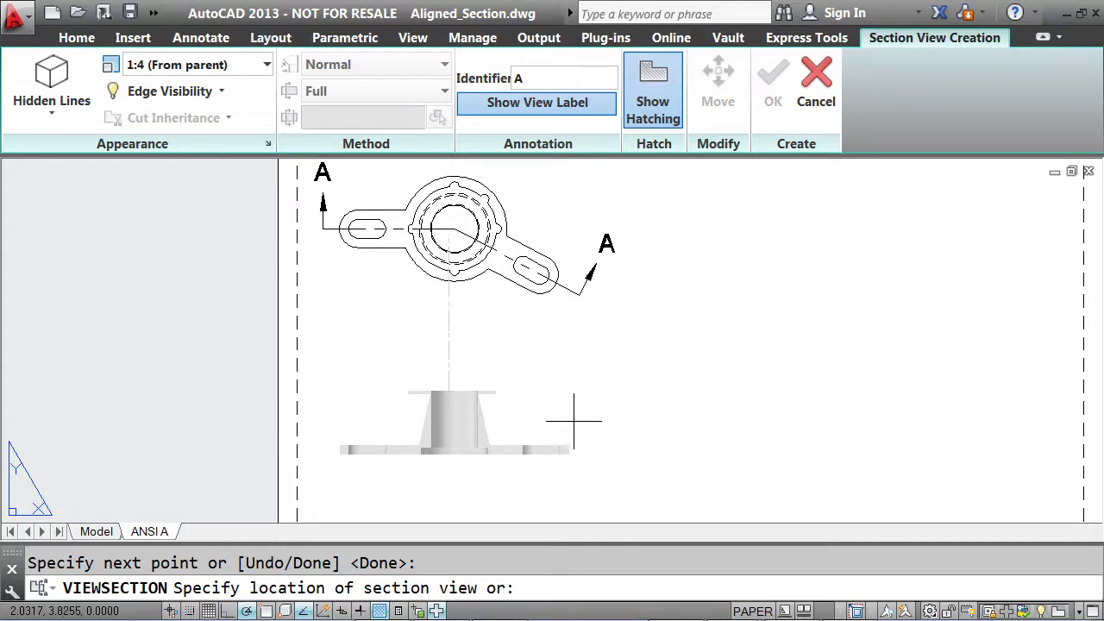
click(574, 443)
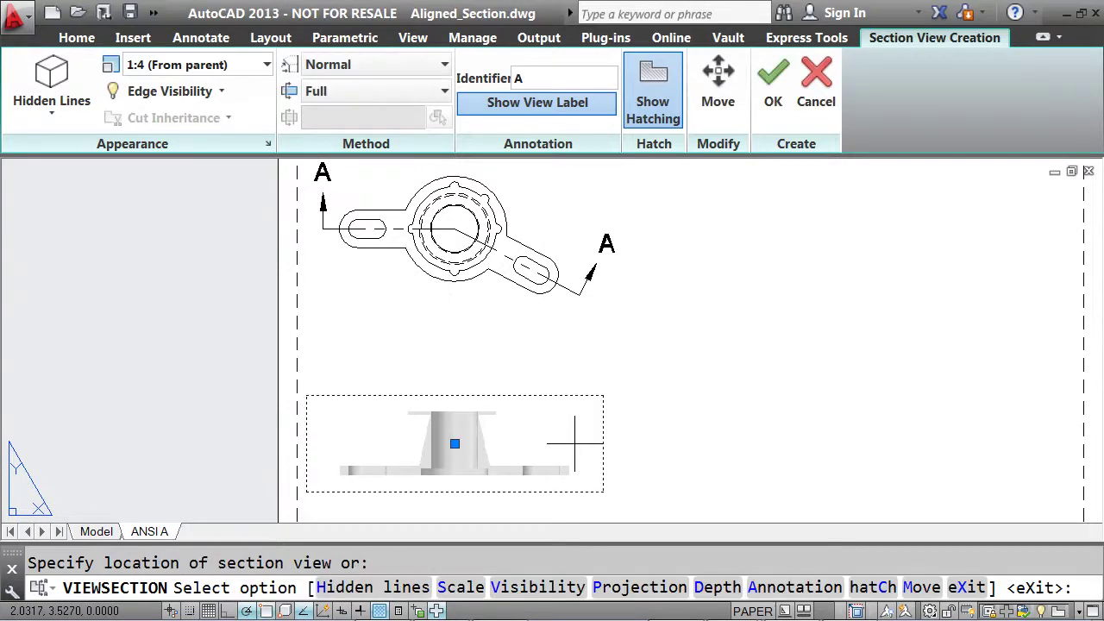
key(Return)
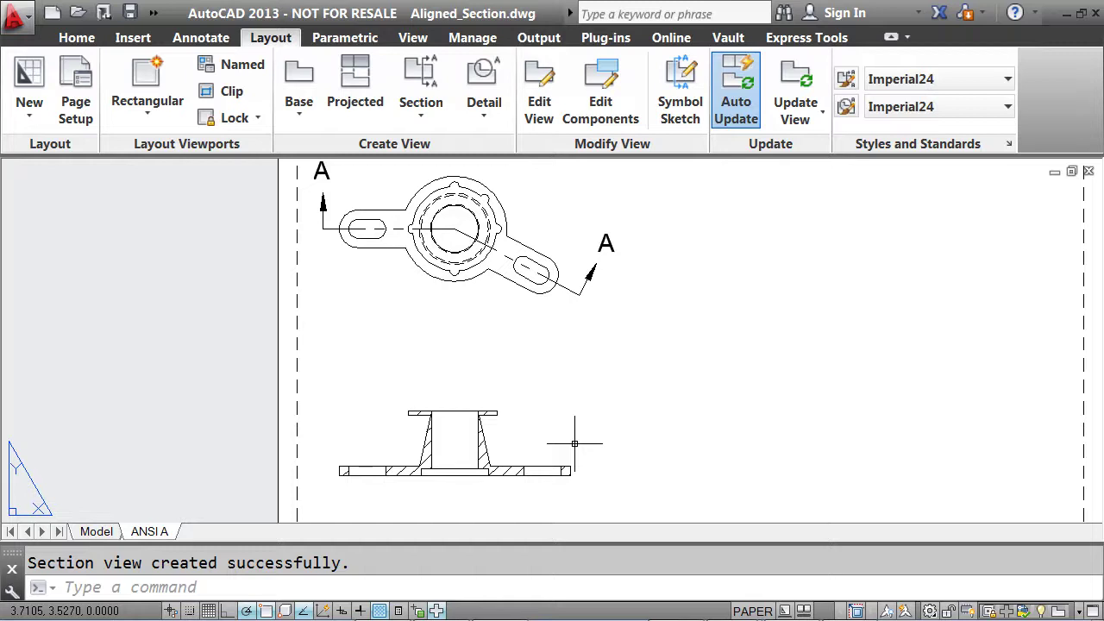
Thaw the Construction layer to show its reference geometry around the views.
middle_drag(603, 406, 611, 423)
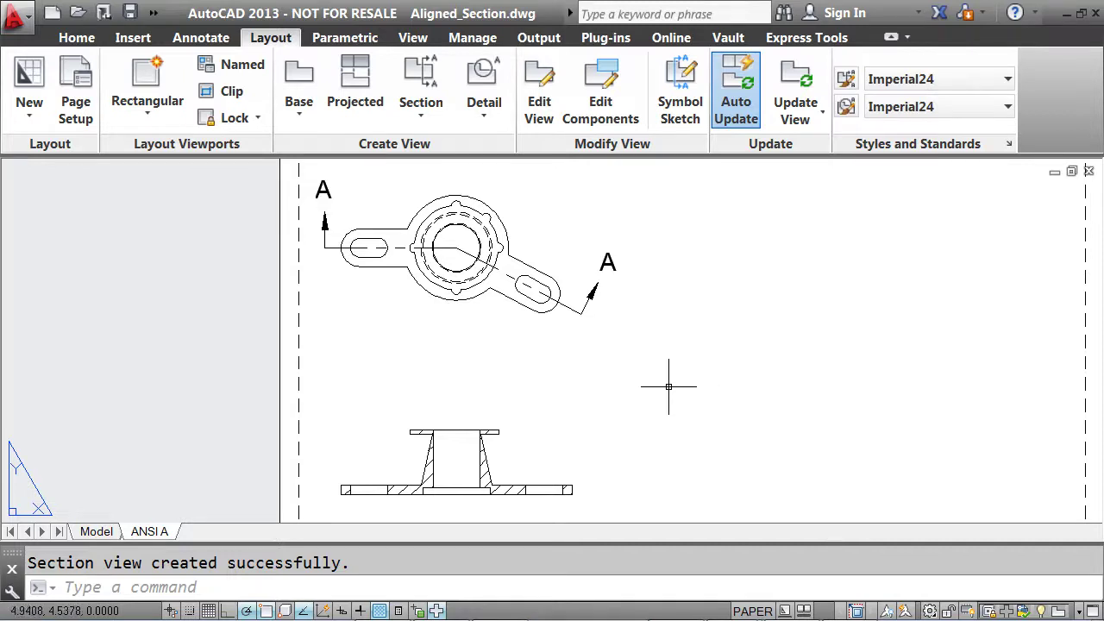
text(la)
key(Return)
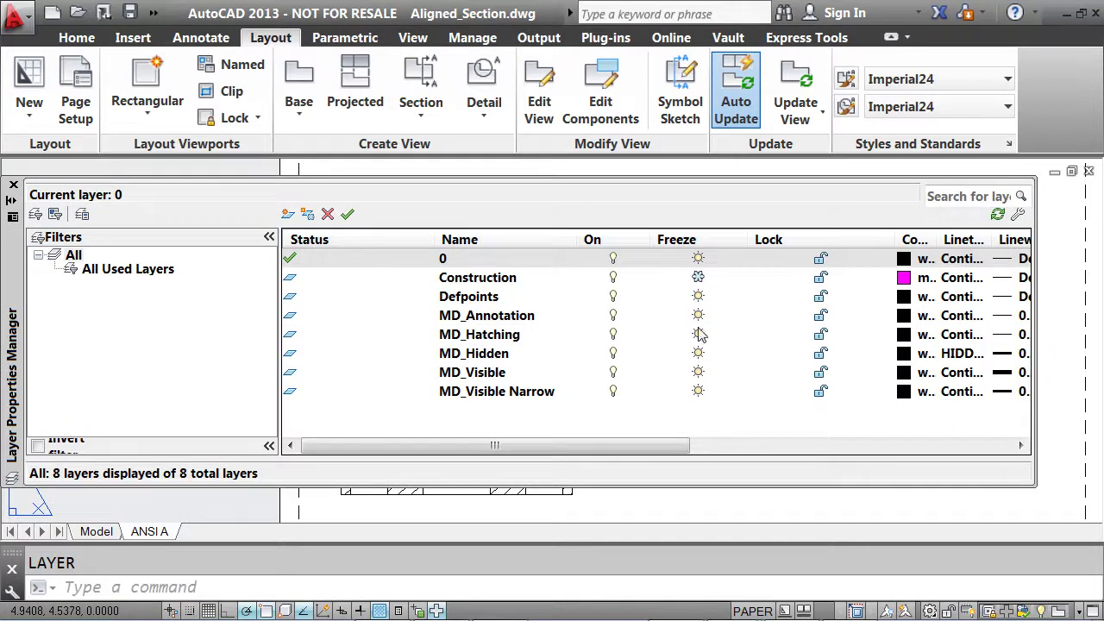
click(698, 277)
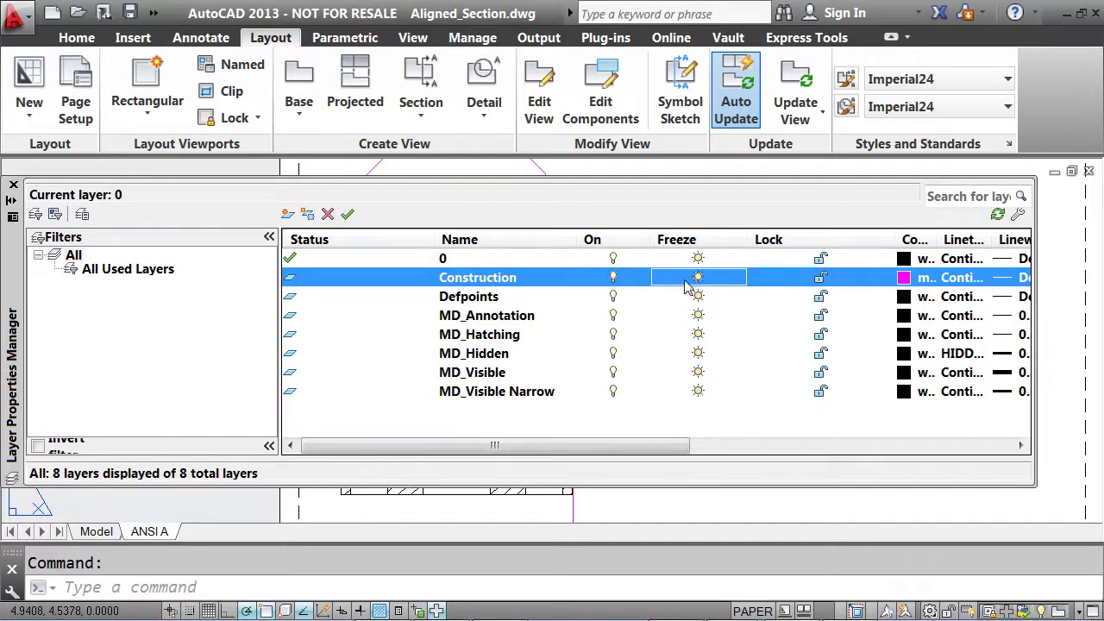
click(13, 184)
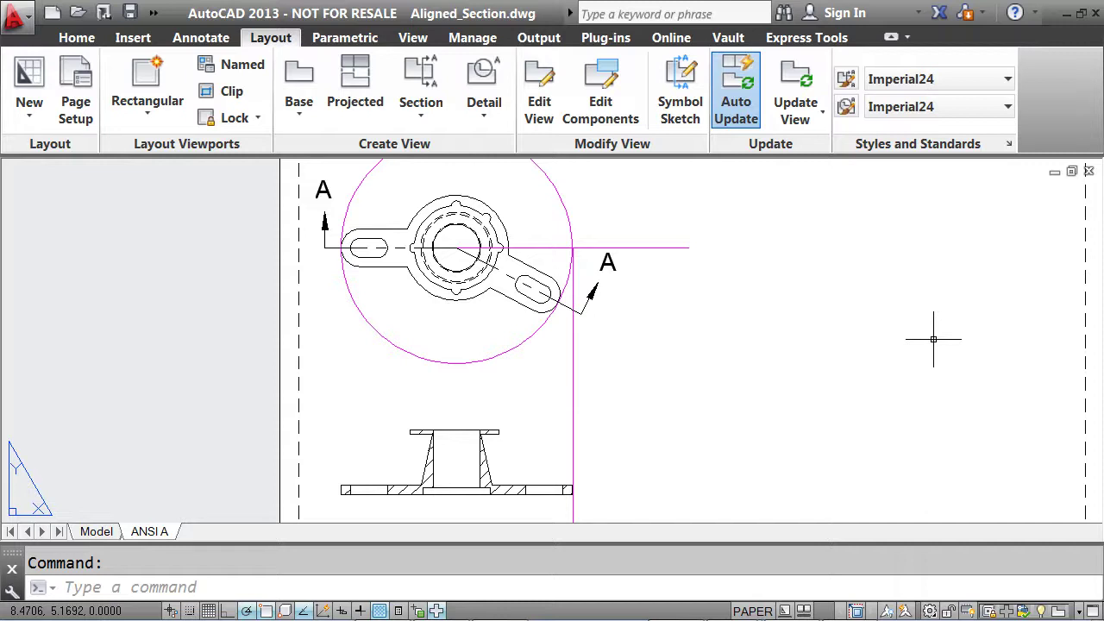
Edit the aligned section view and change its projection method to Orthogonal.
click(540, 485)
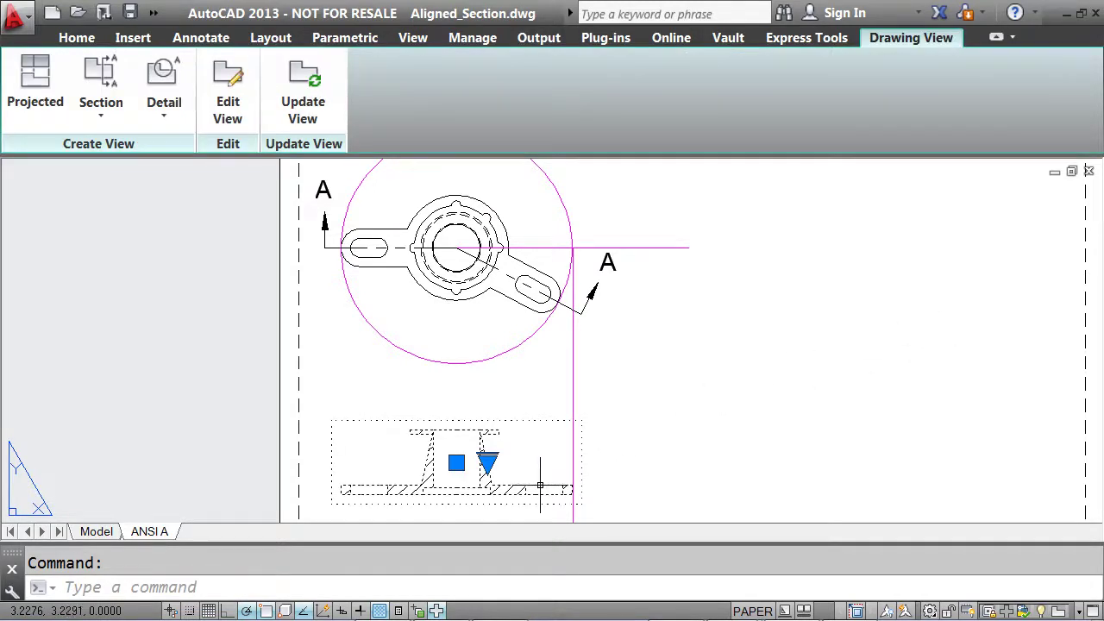
click(230, 117)
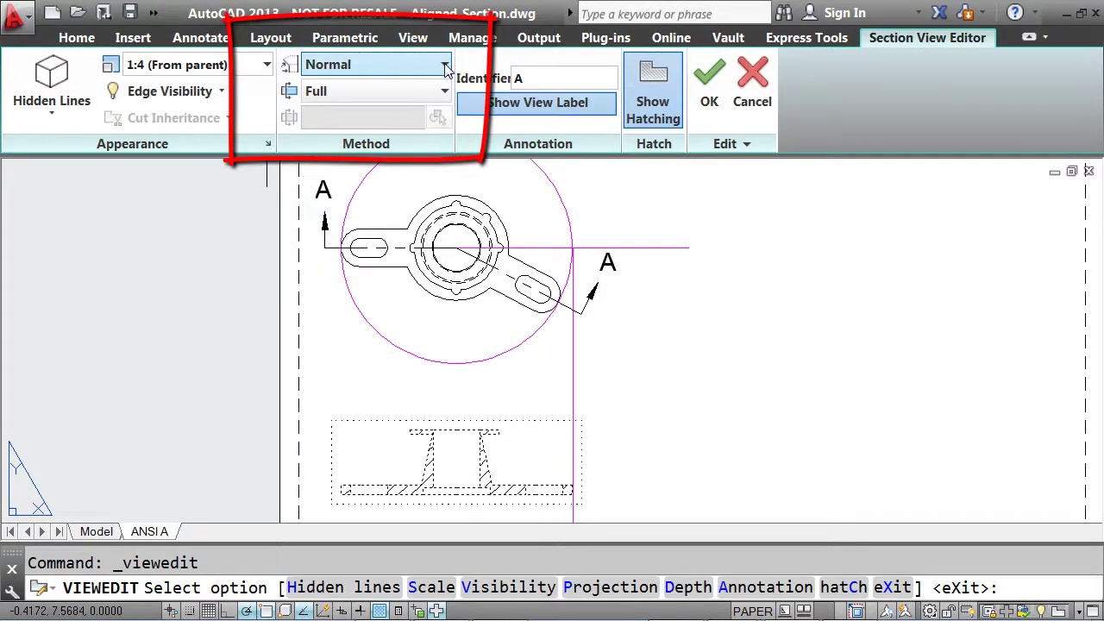
click(445, 69)
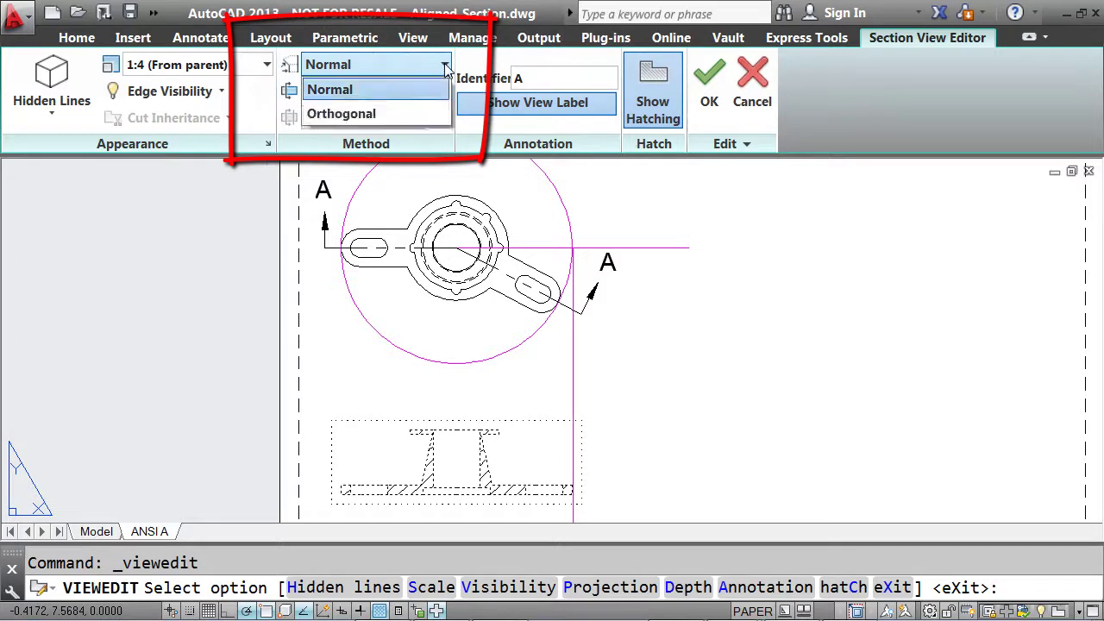
click(400, 113)
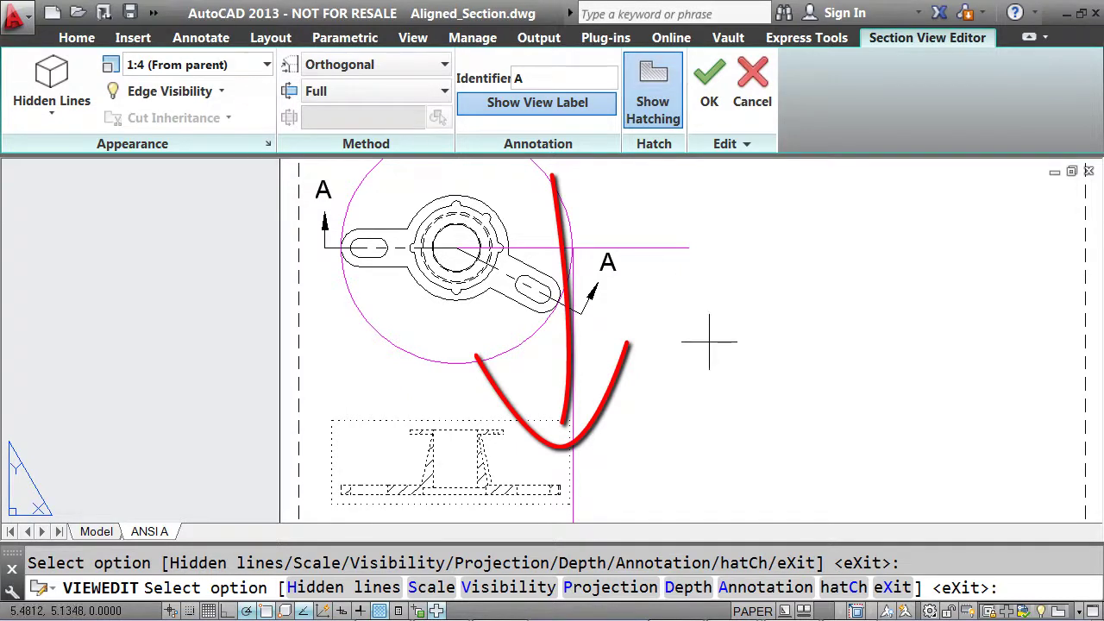
key(Escape)
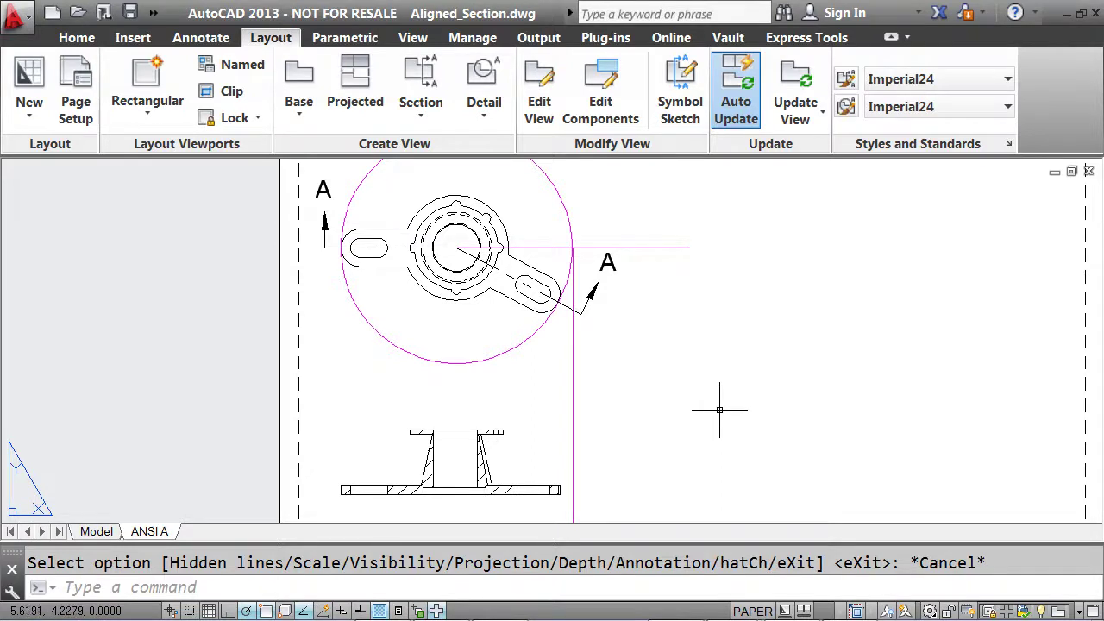
Set the aligned section view's projection method back to Normal.
click(535, 488)
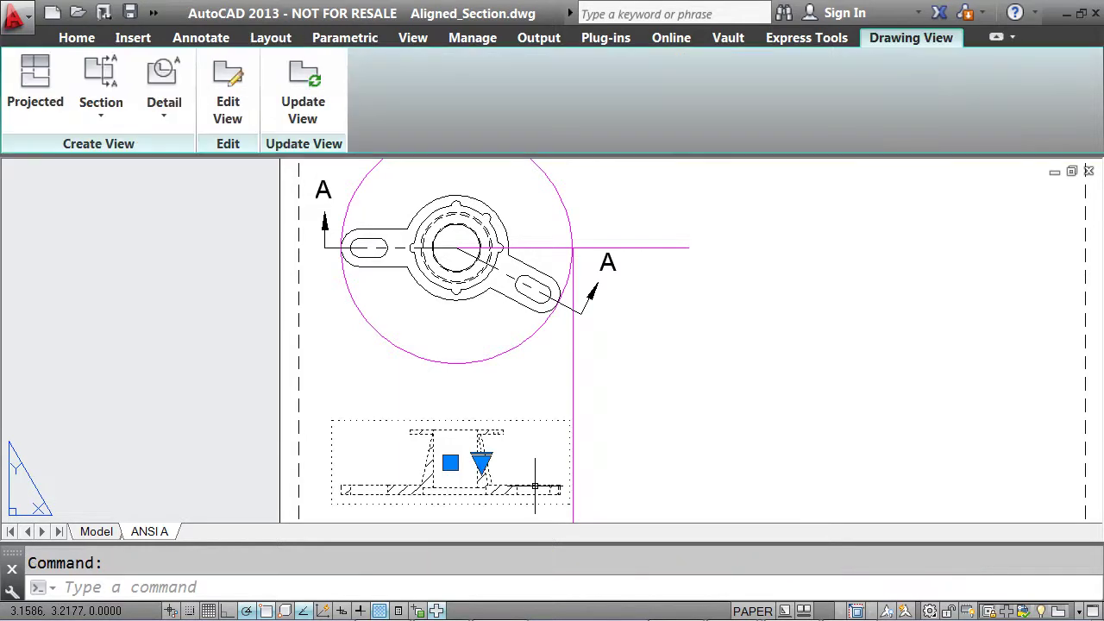
click(226, 112)
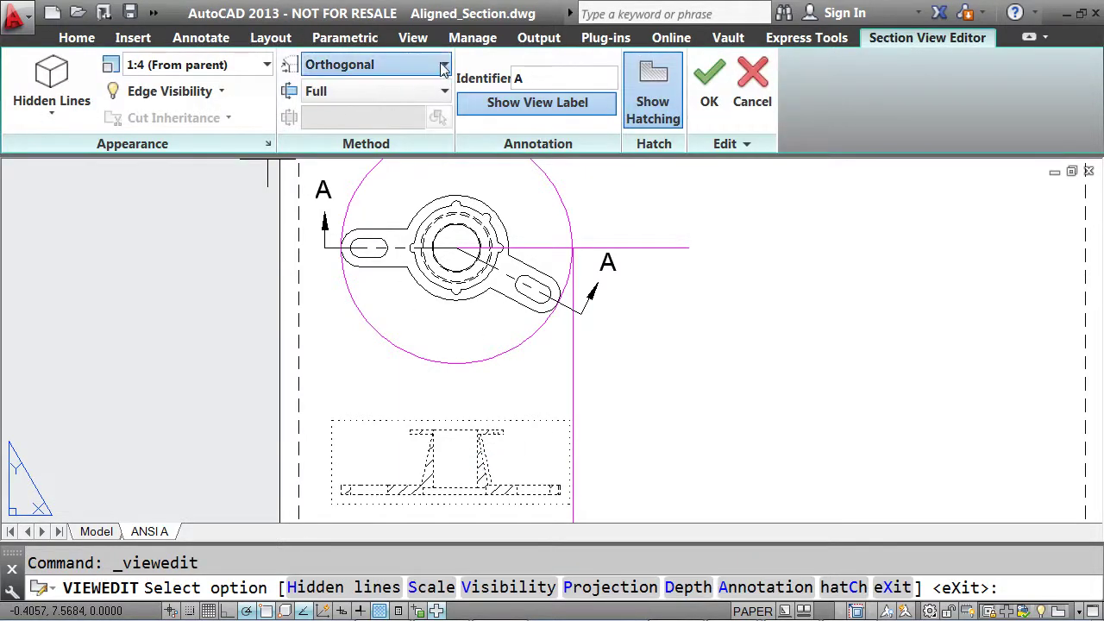
click(442, 66)
click(336, 89)
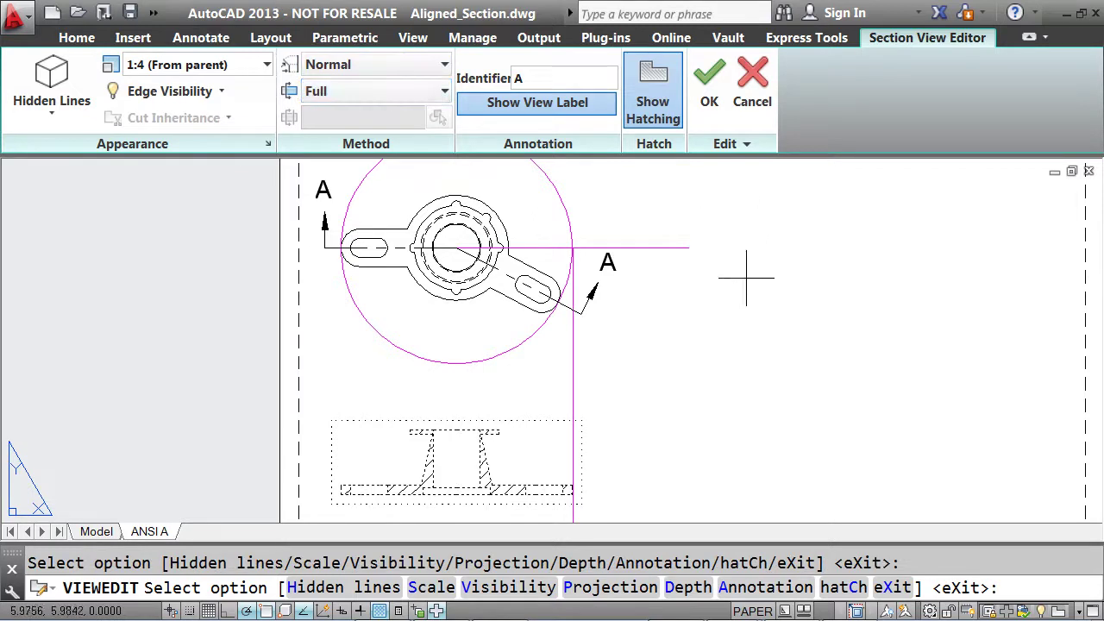
key(Escape)
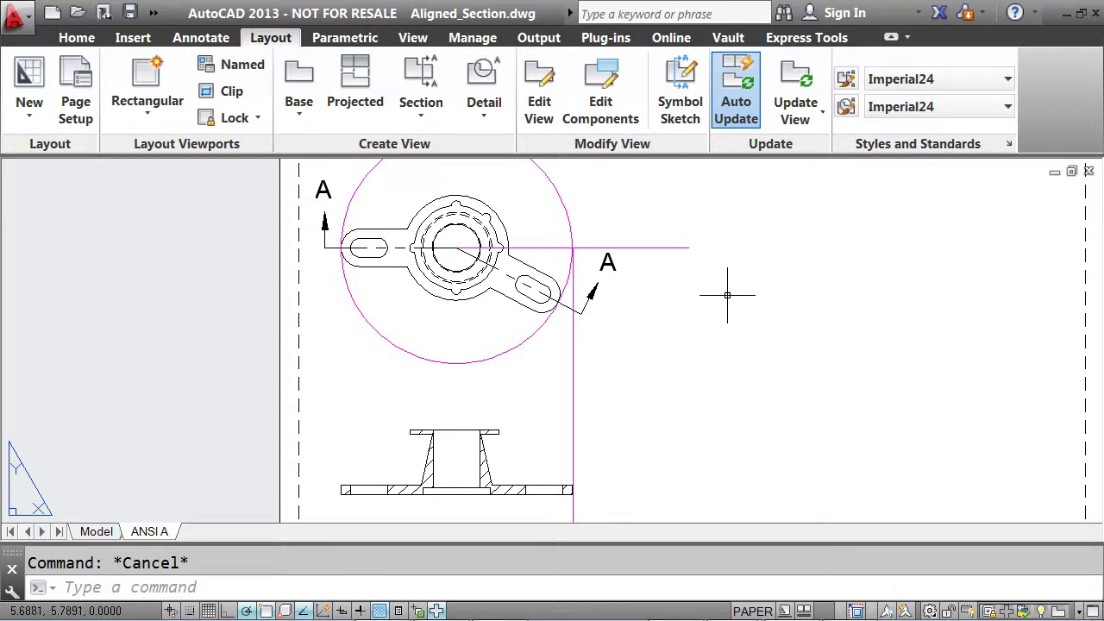
Try to create a projected view using the aligned section view with Normal projection as the parent.
click(353, 82)
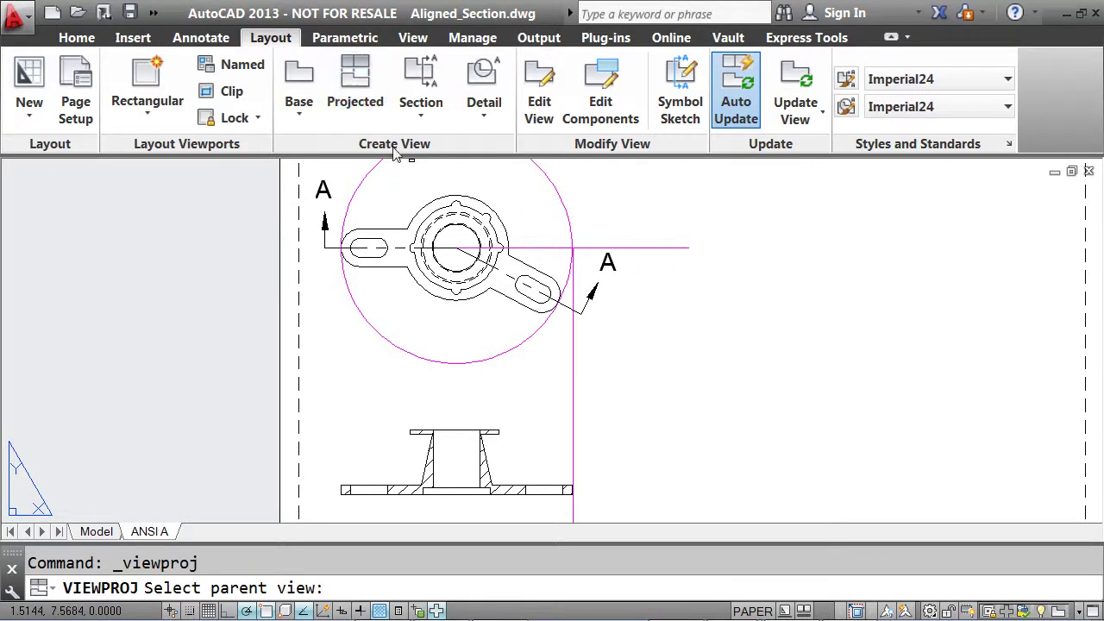
click(544, 485)
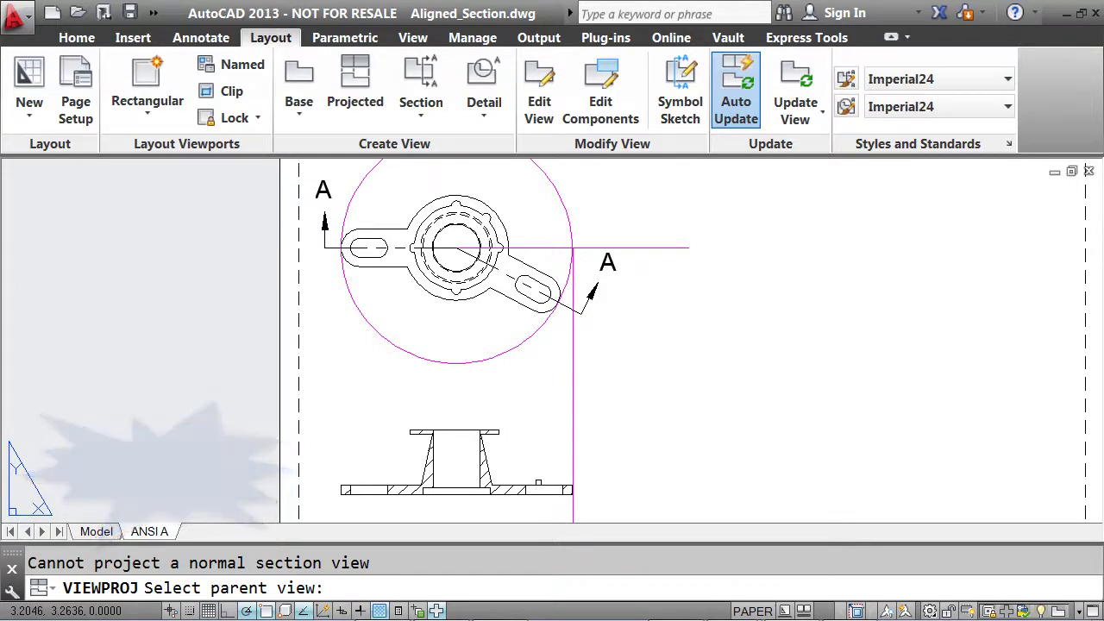
key(Escape)
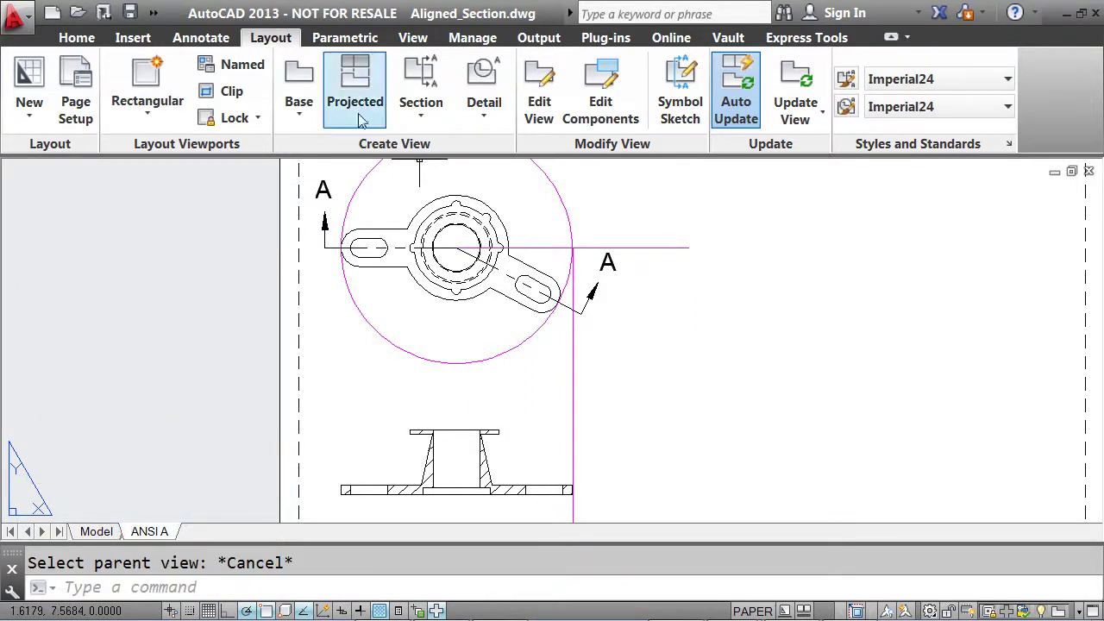
click(354, 93)
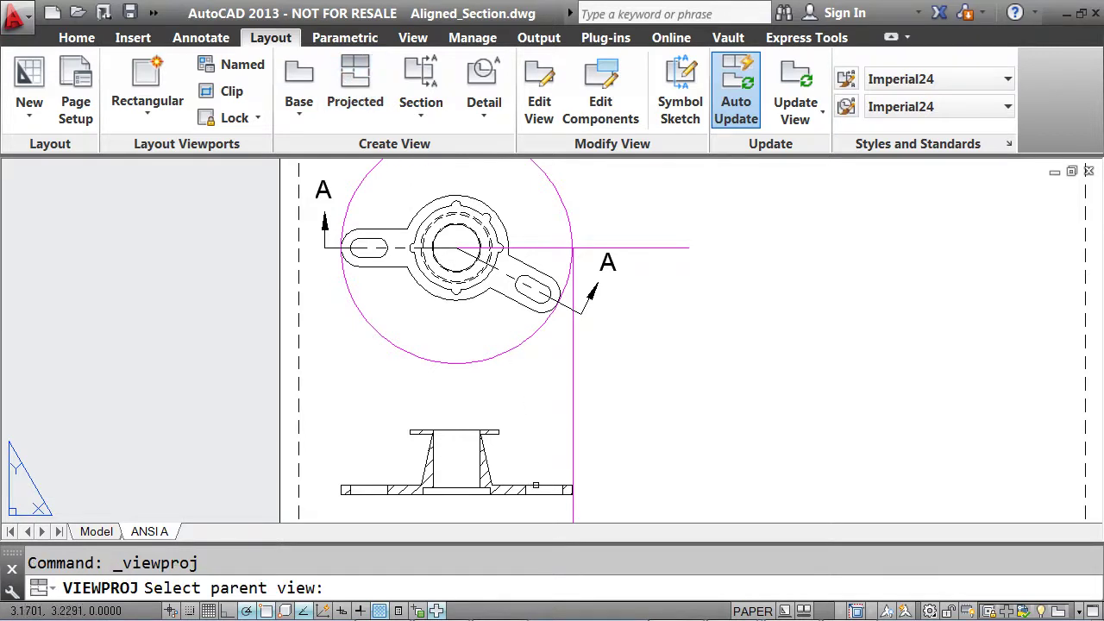
click(536, 485)
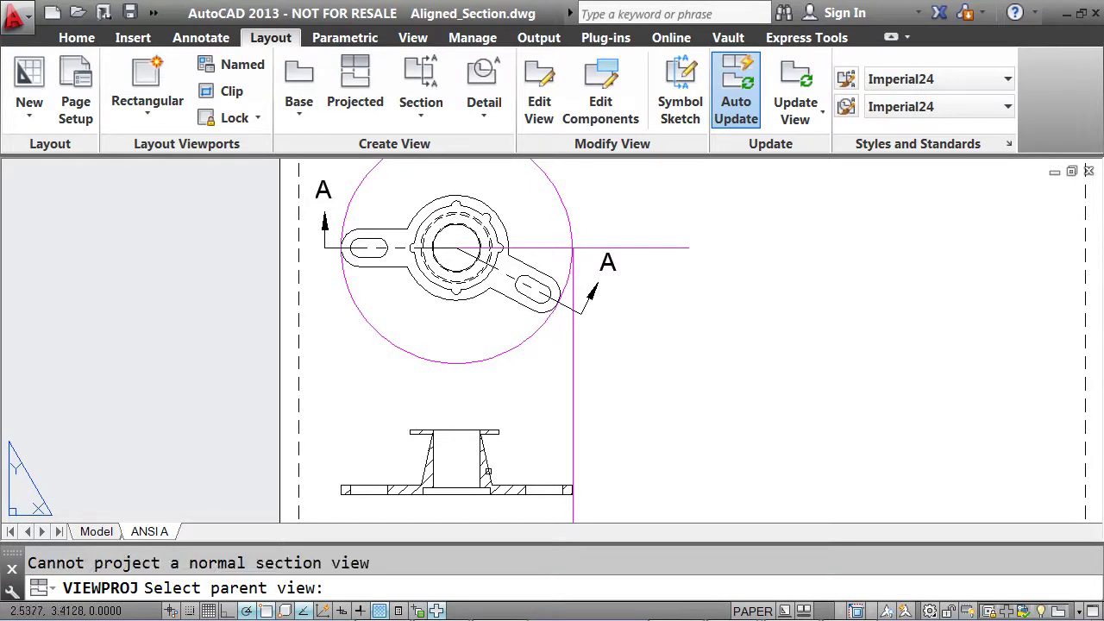
key(Escape)
click(476, 466)
key(Escape)
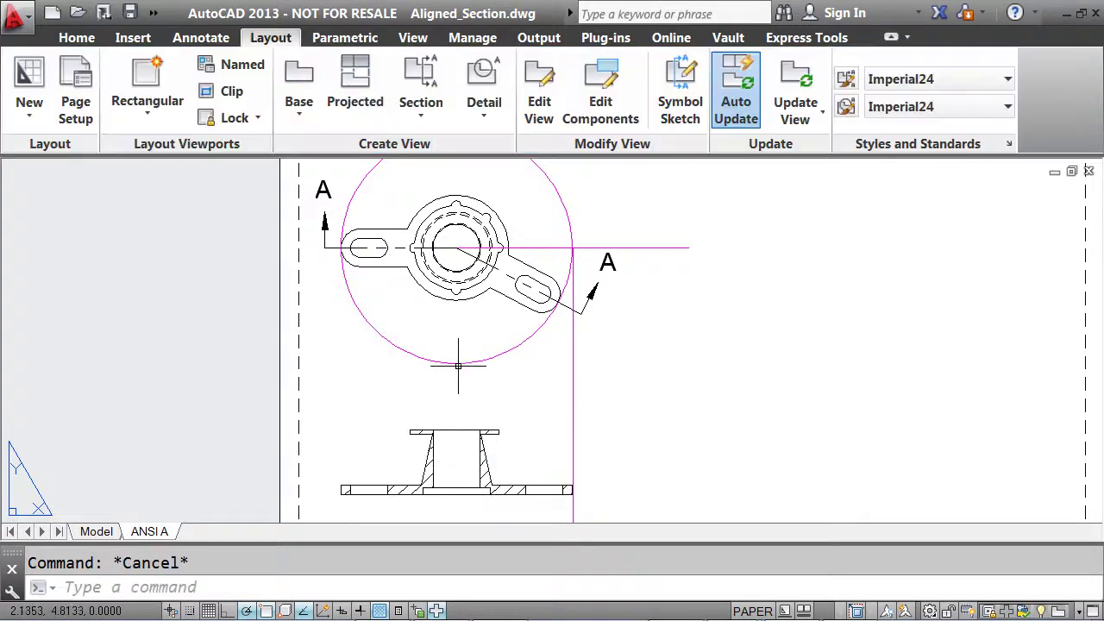
click(354, 86)
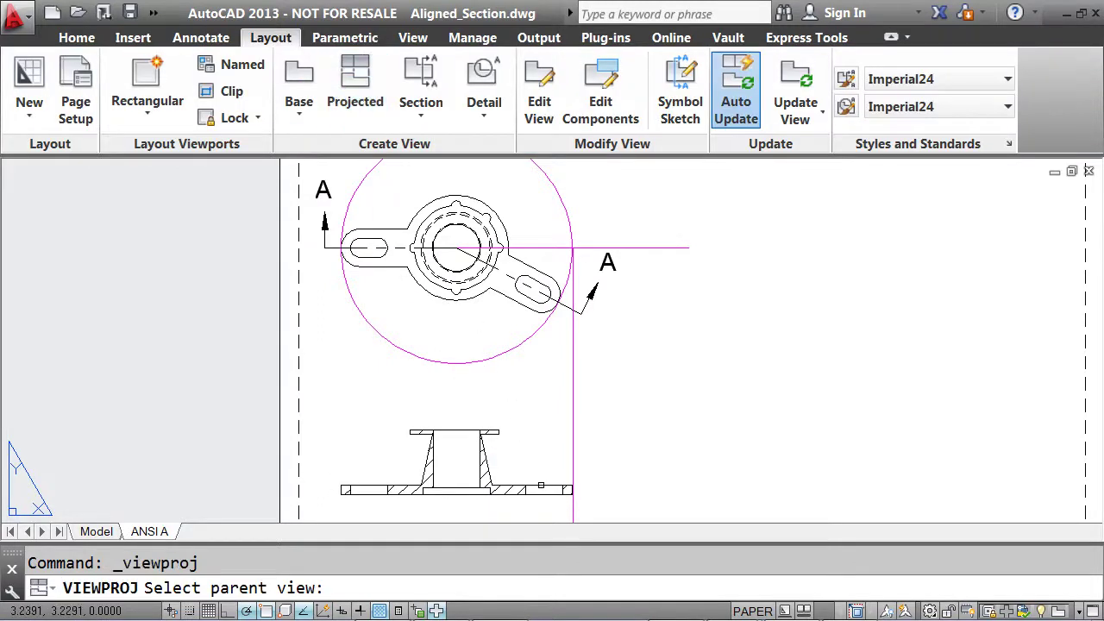
click(542, 482)
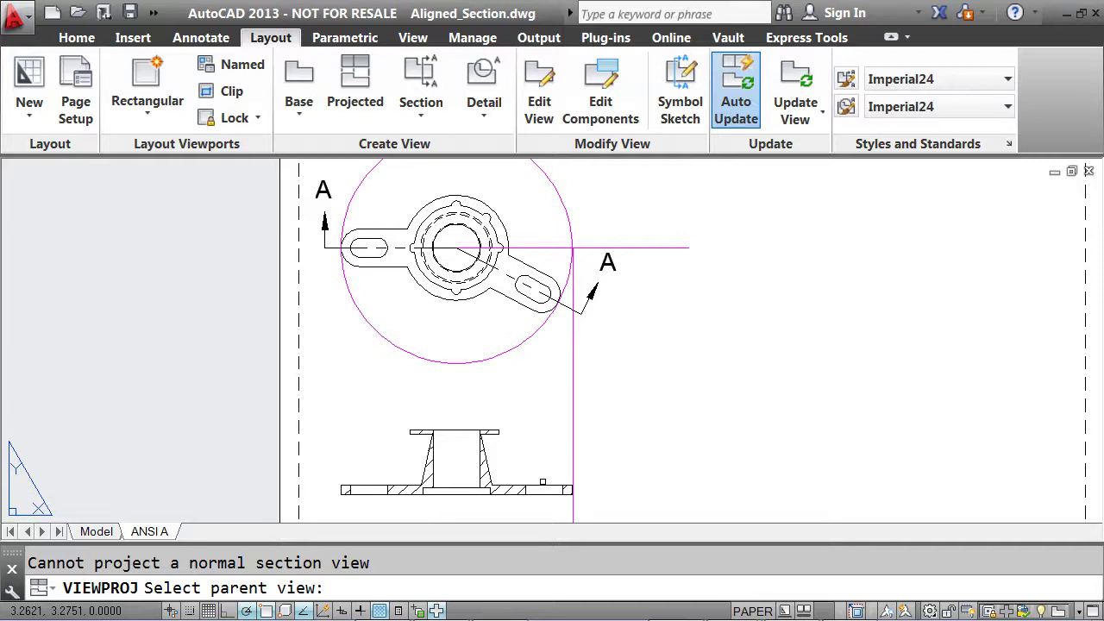
key(Escape)
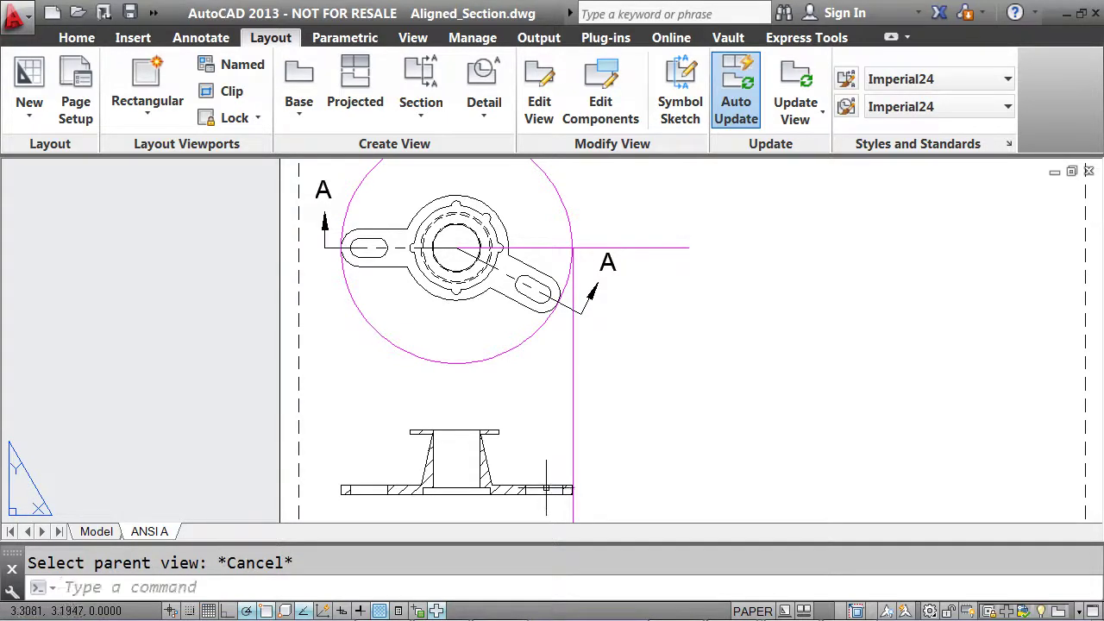
Edit the aligned section view and change its projection method from Normal to Orthogonal.
click(546, 485)
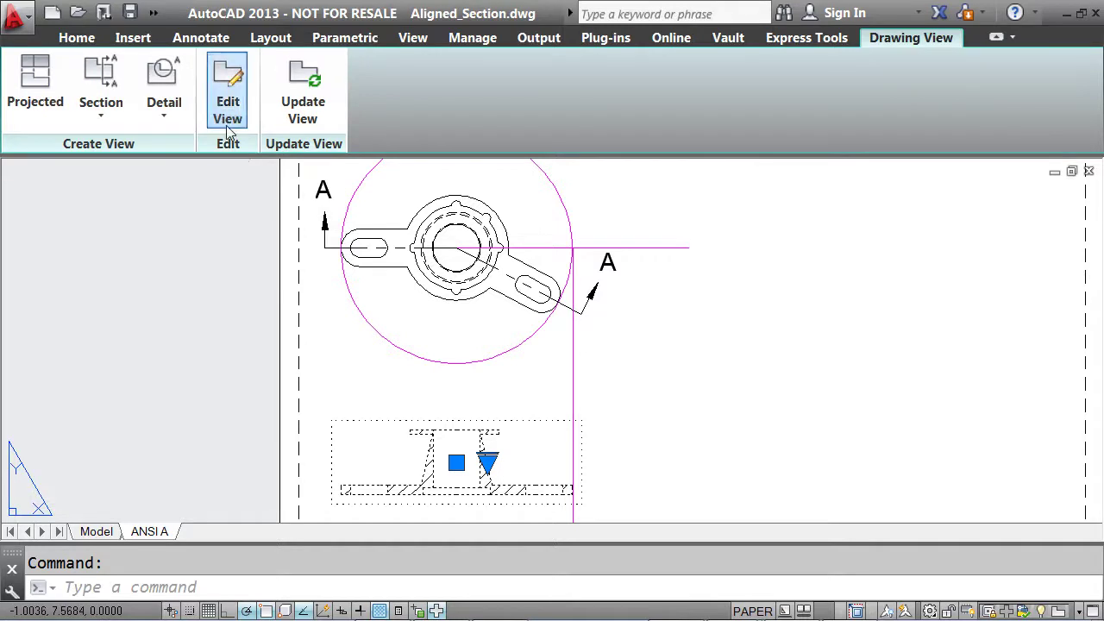
click(228, 129)
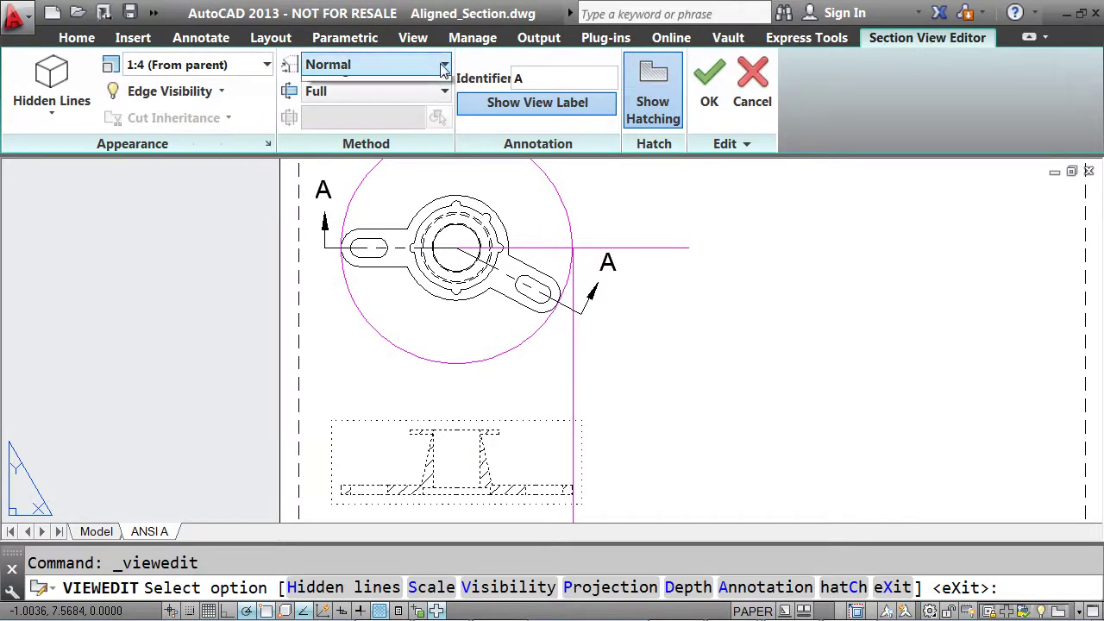
click(392, 66)
click(386, 110)
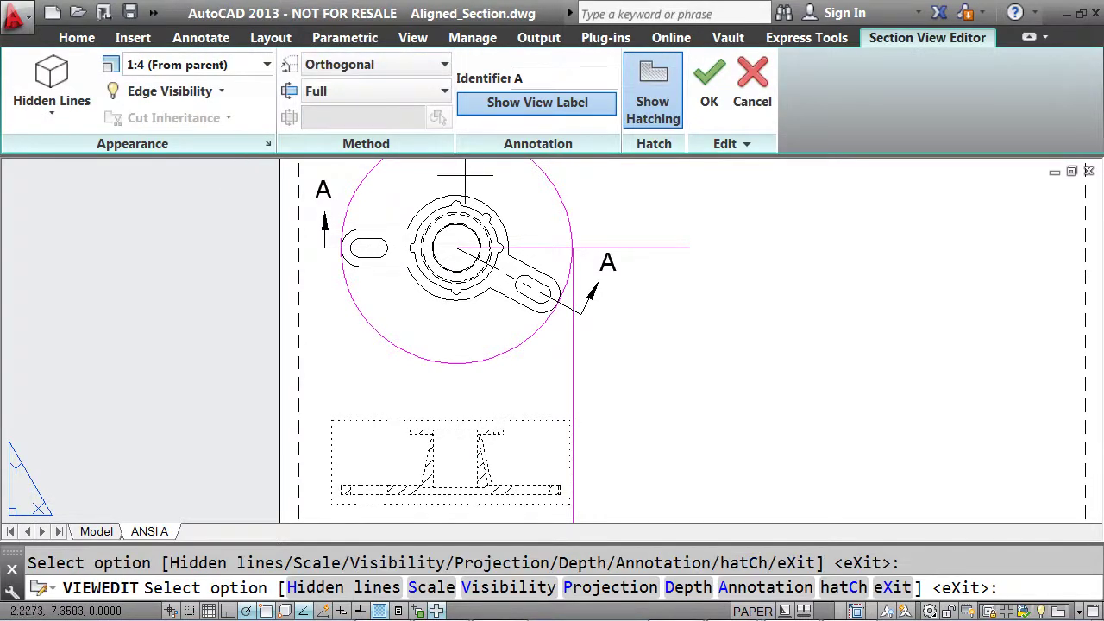
click(709, 121)
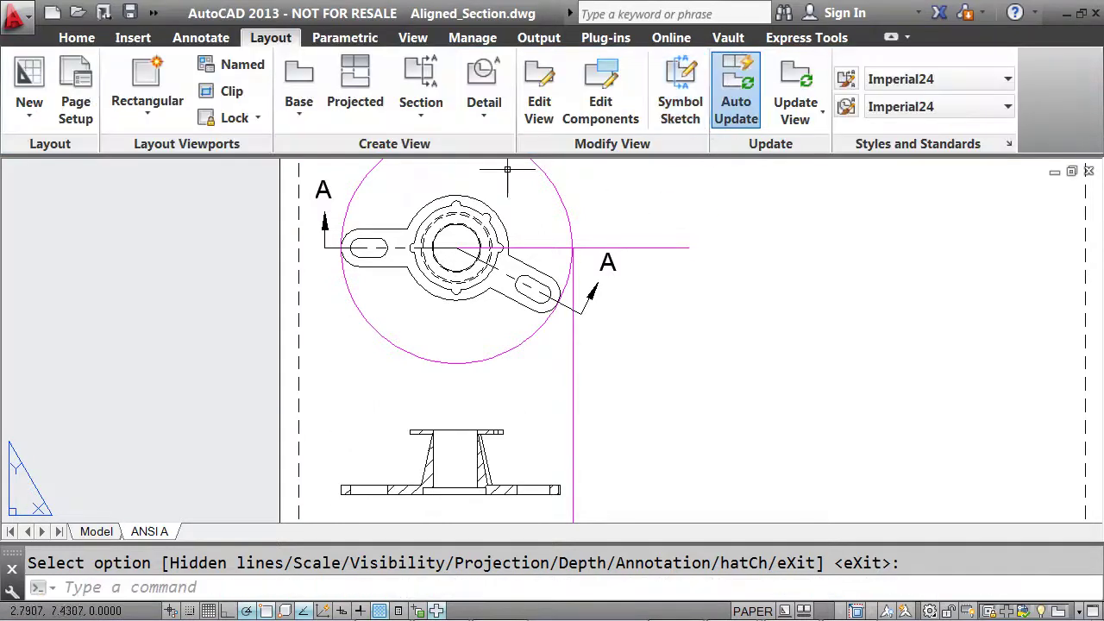
Try projecting an isometric view up and to the right from the orthogonal section view, and end the command.
click(357, 102)
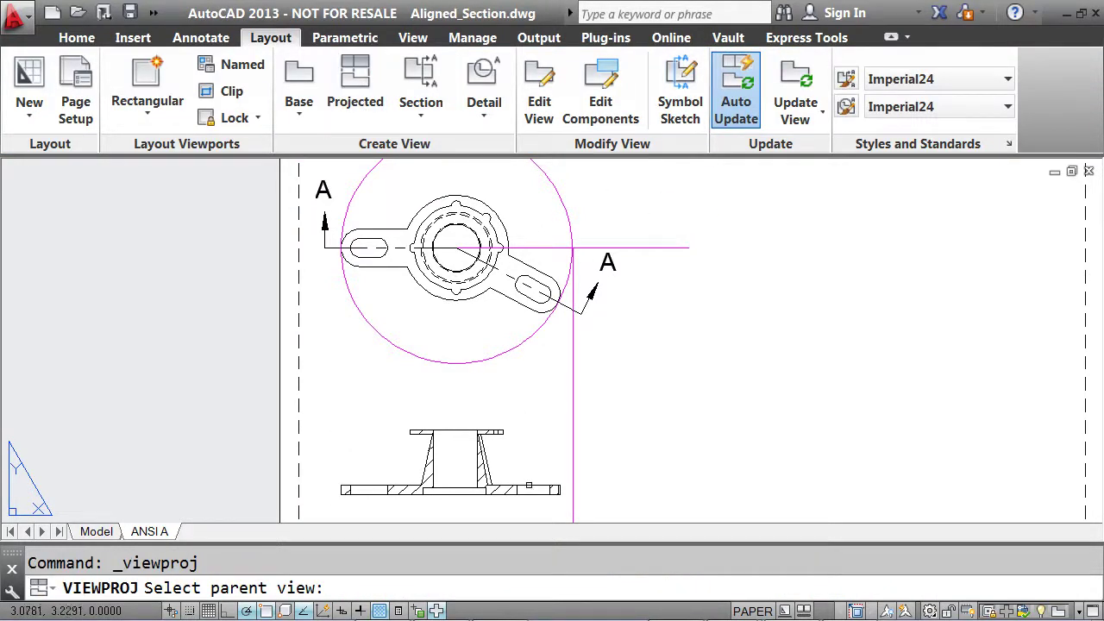
click(530, 486)
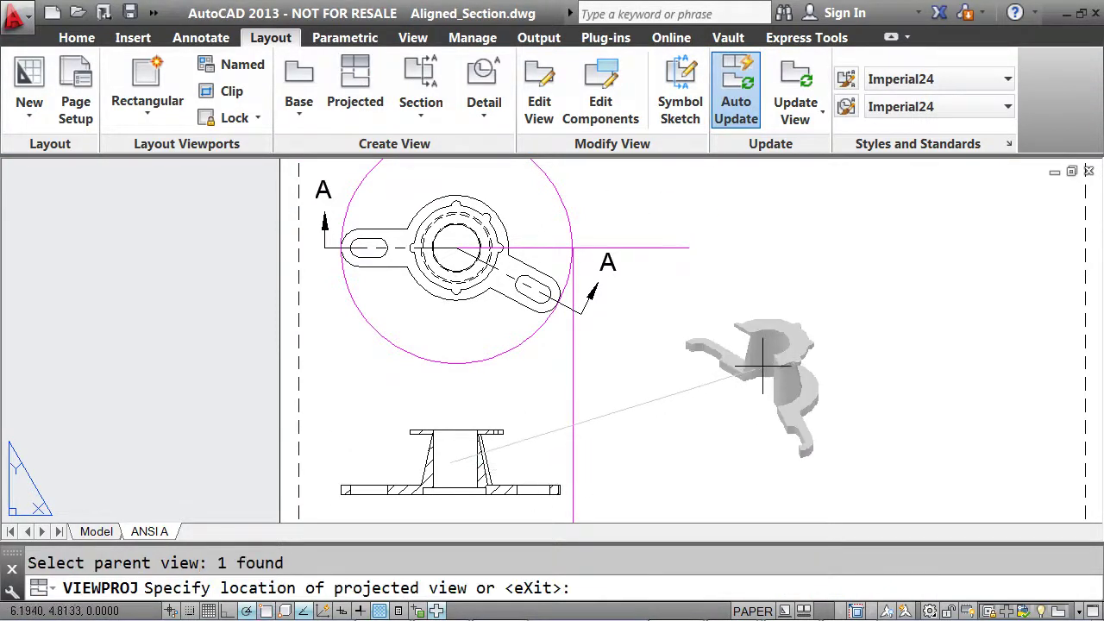
key(Return)
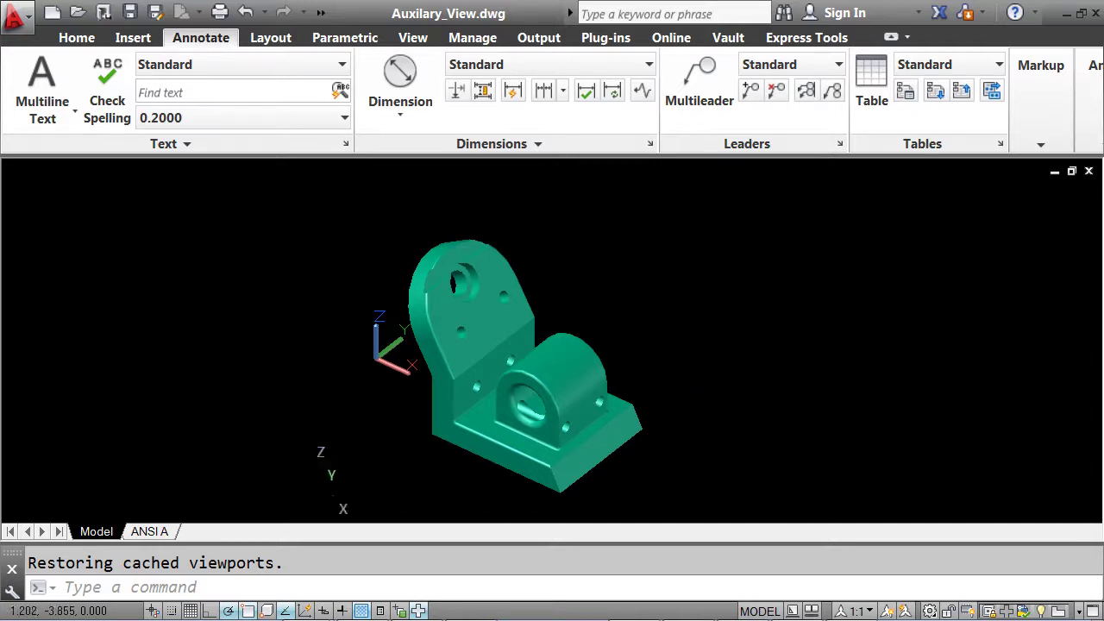
Open the ANSI A layout of Auxilary_View.dwg and look over its drawing views.
click(149, 531)
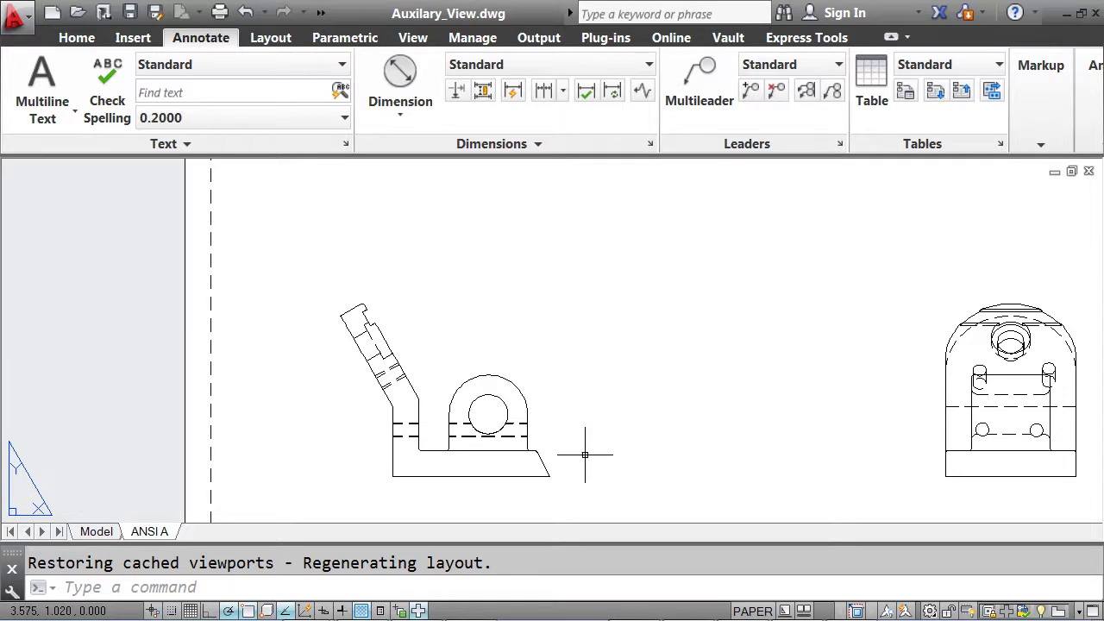
scroll(587, 454, down, 3)
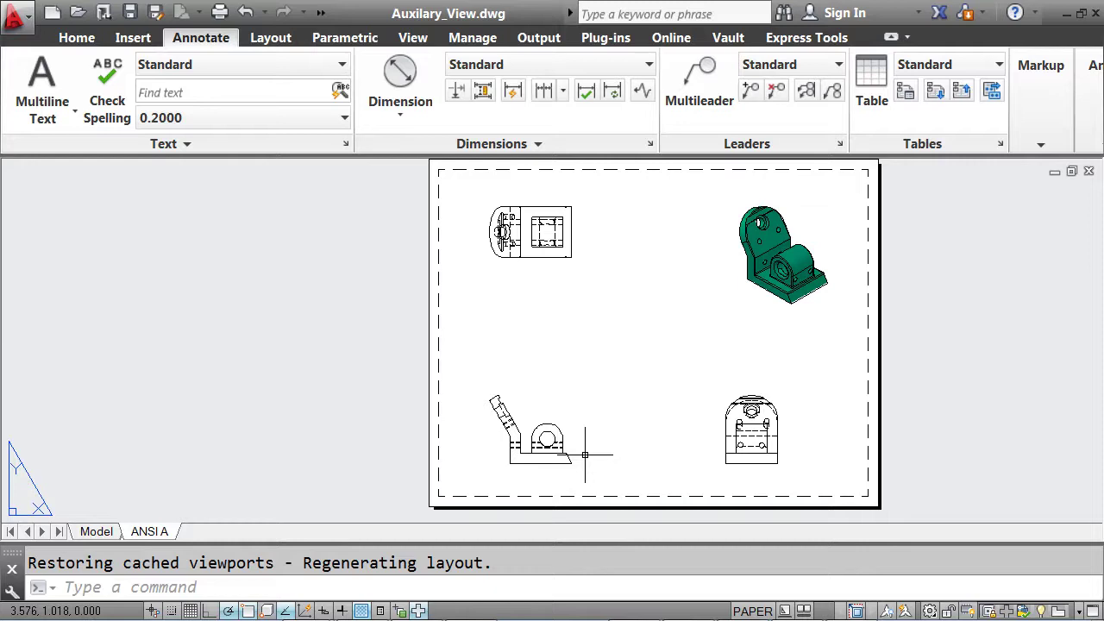
scroll(585, 455, up, 4)
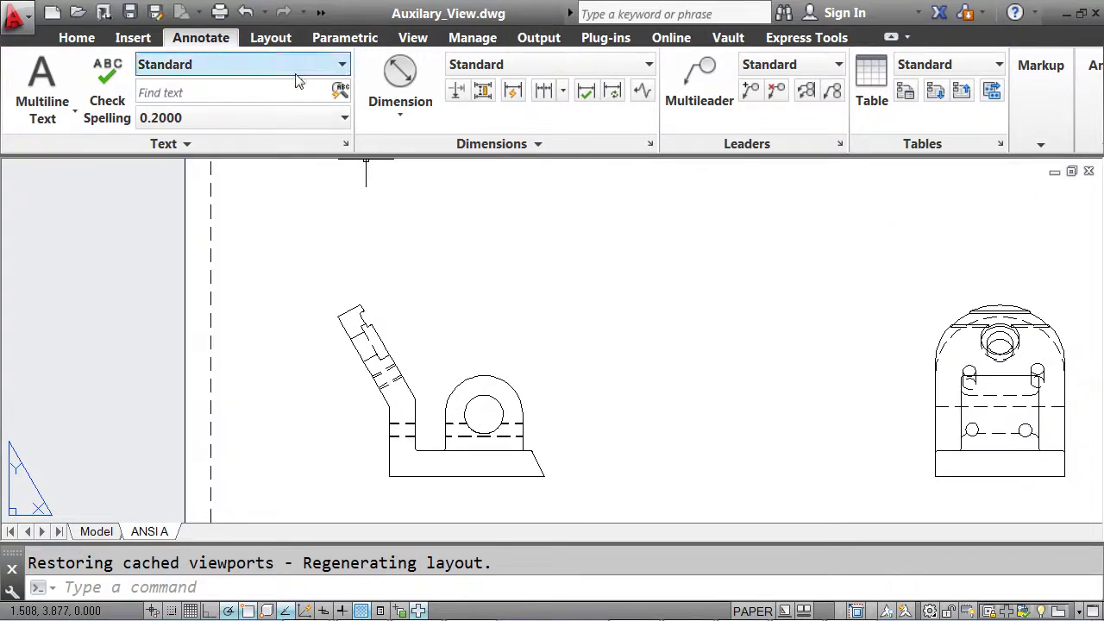
Start a full section of the front view, with the section line along the inclined plate's inner face from the bend past its upper end.
click(273, 40)
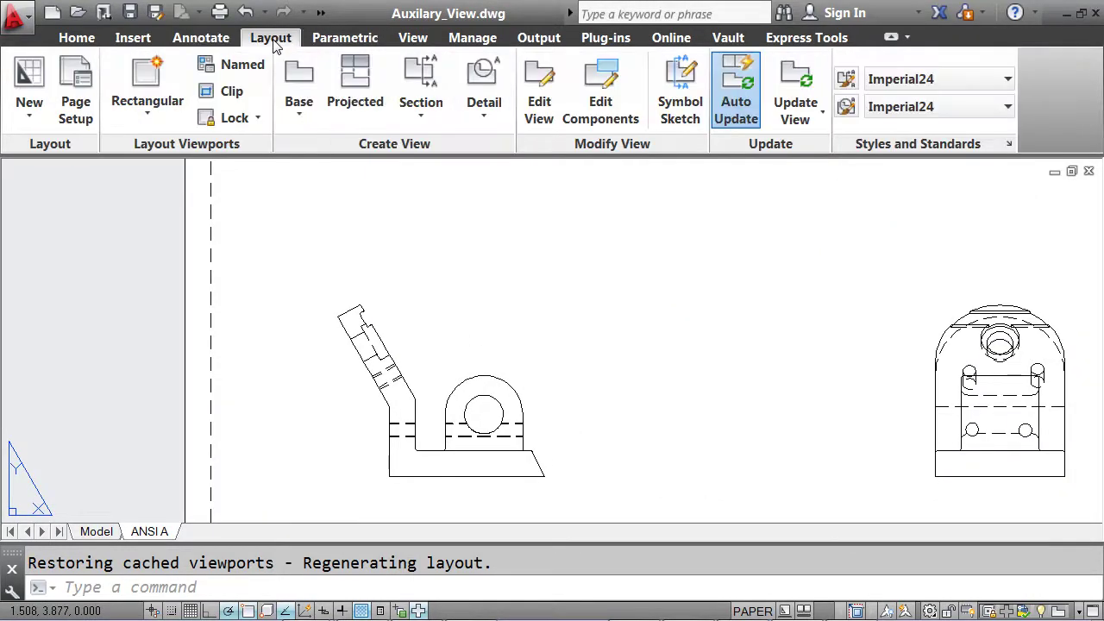
click(411, 121)
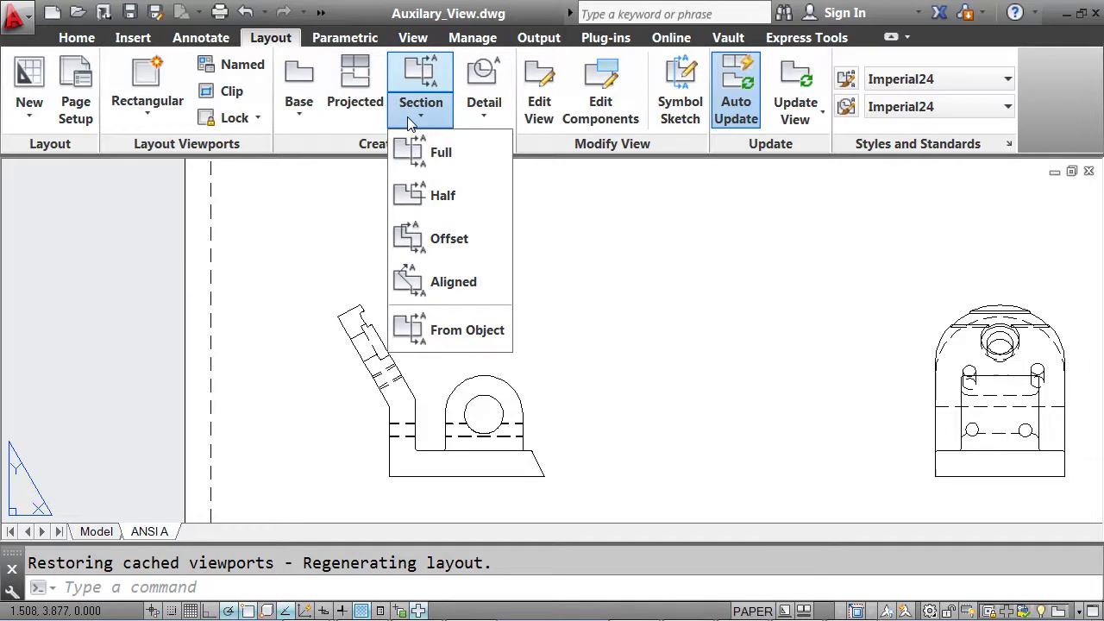
click(422, 160)
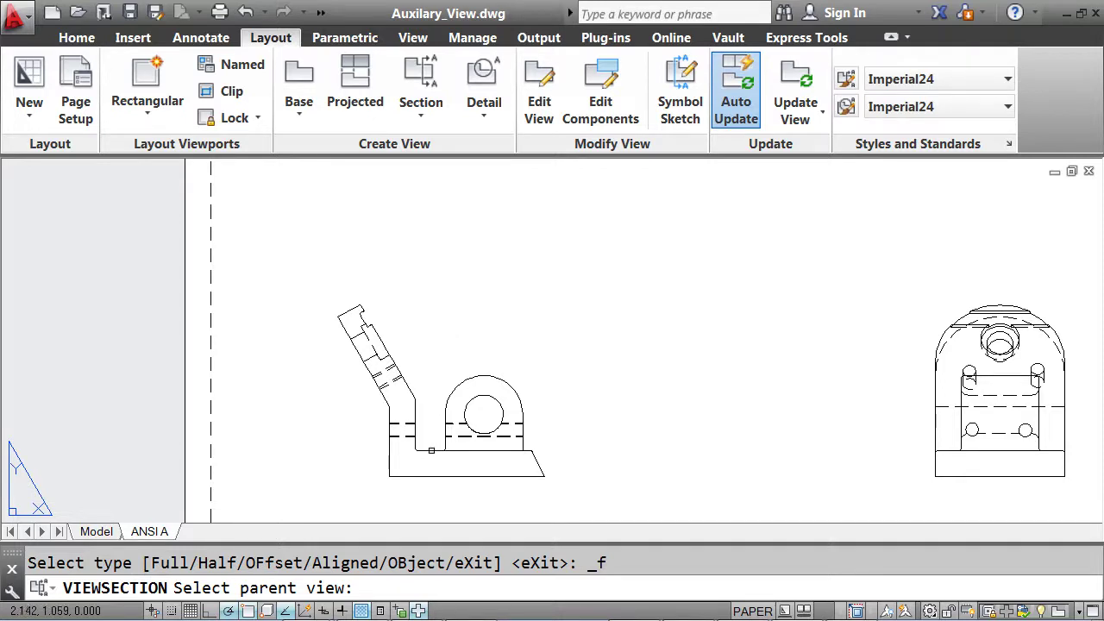
click(431, 451)
scroll(431, 451, up, 4)
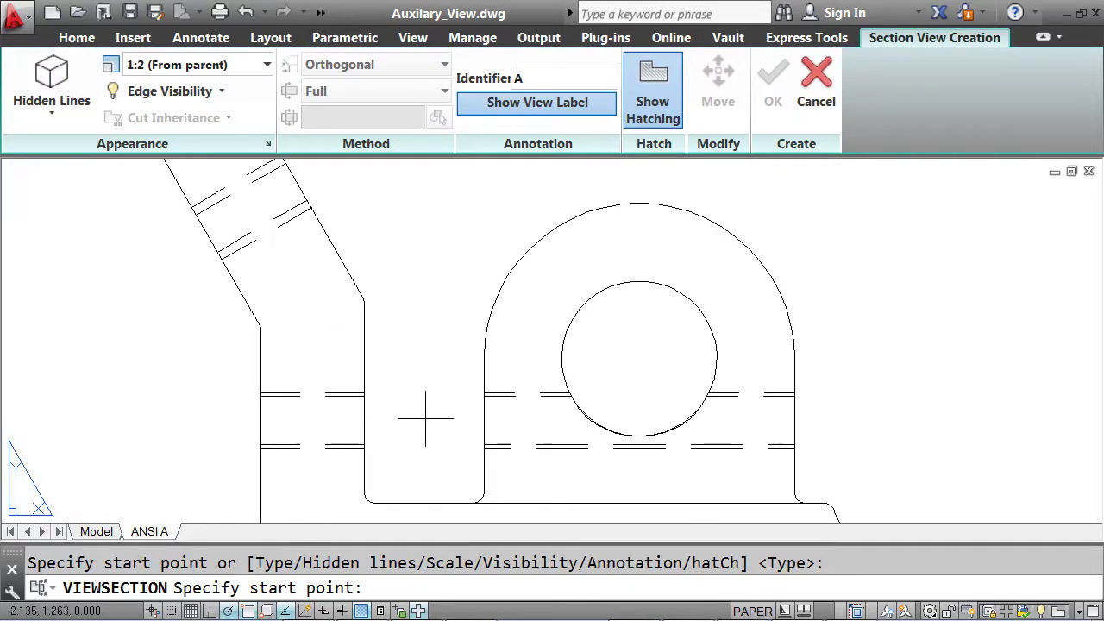
scroll(487, 384, up, 5)
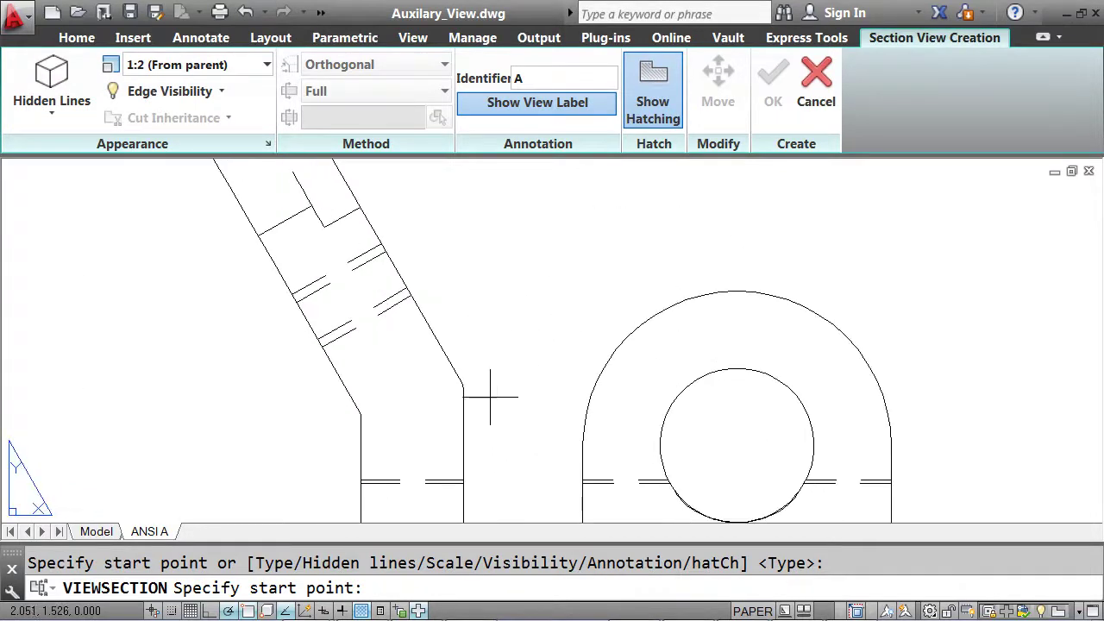
scroll(461, 352, up, 2)
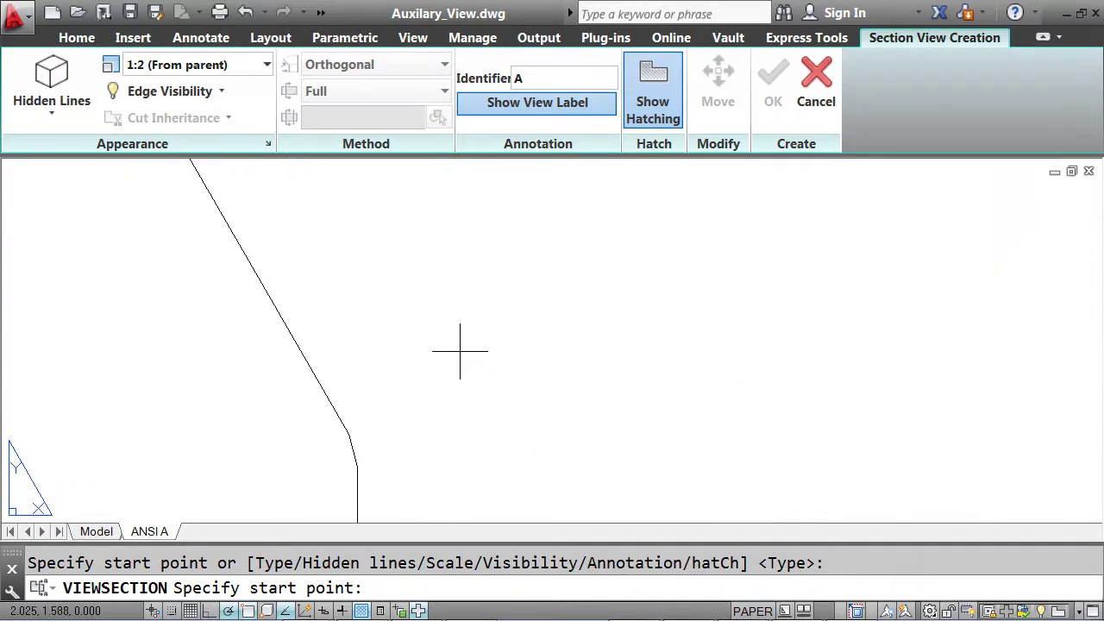
click(349, 434)
scroll(370, 402, down, 4)
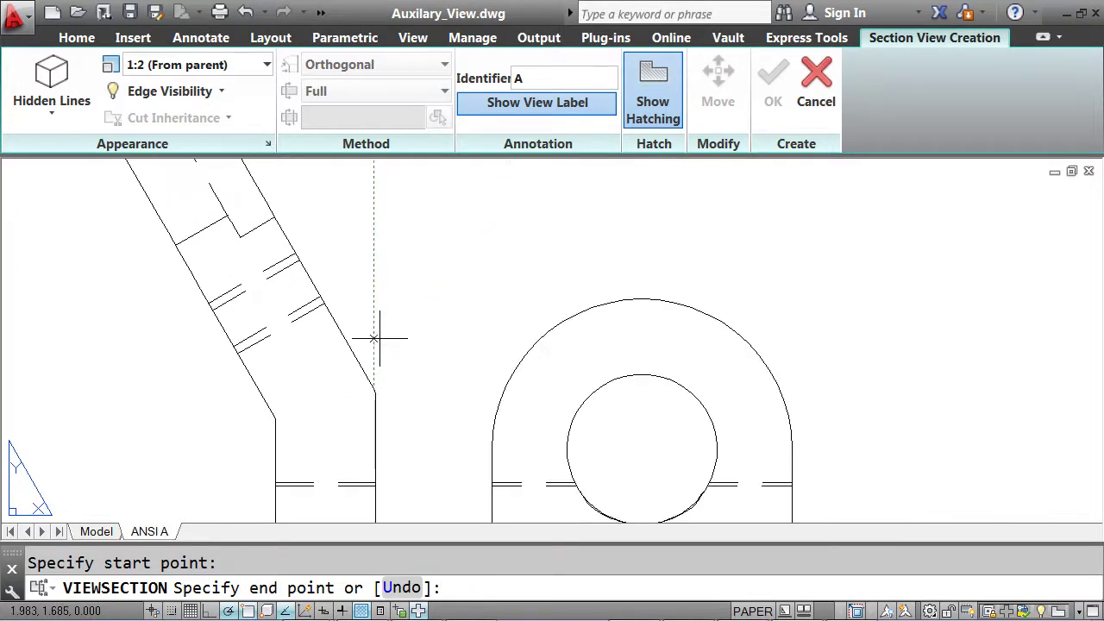
middle_drag(423, 357, 659, 596)
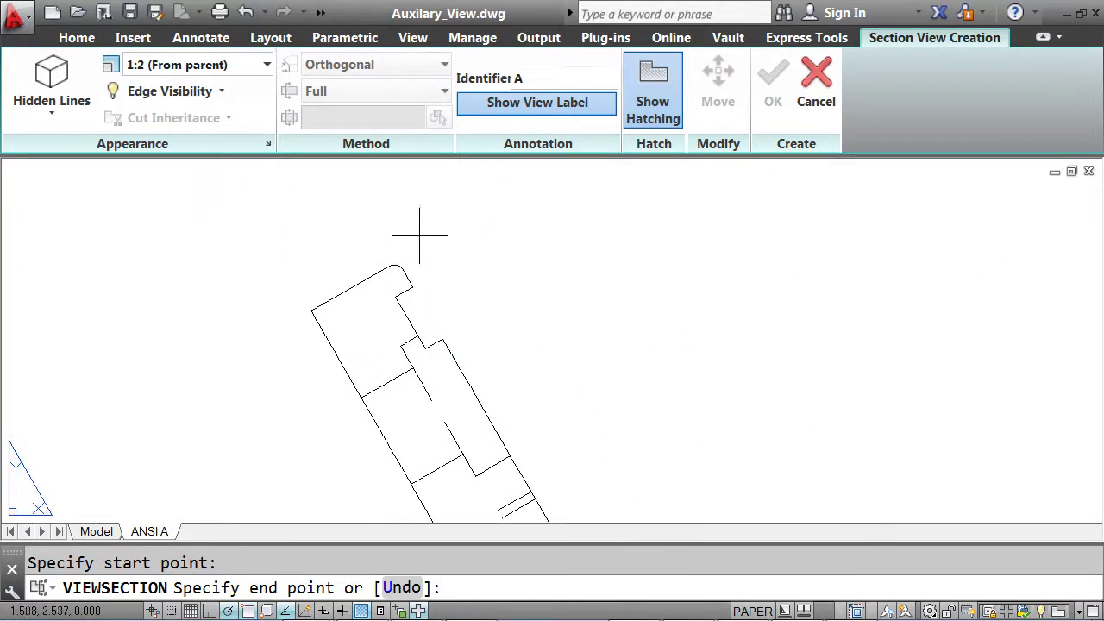
scroll(419, 235, up, 4)
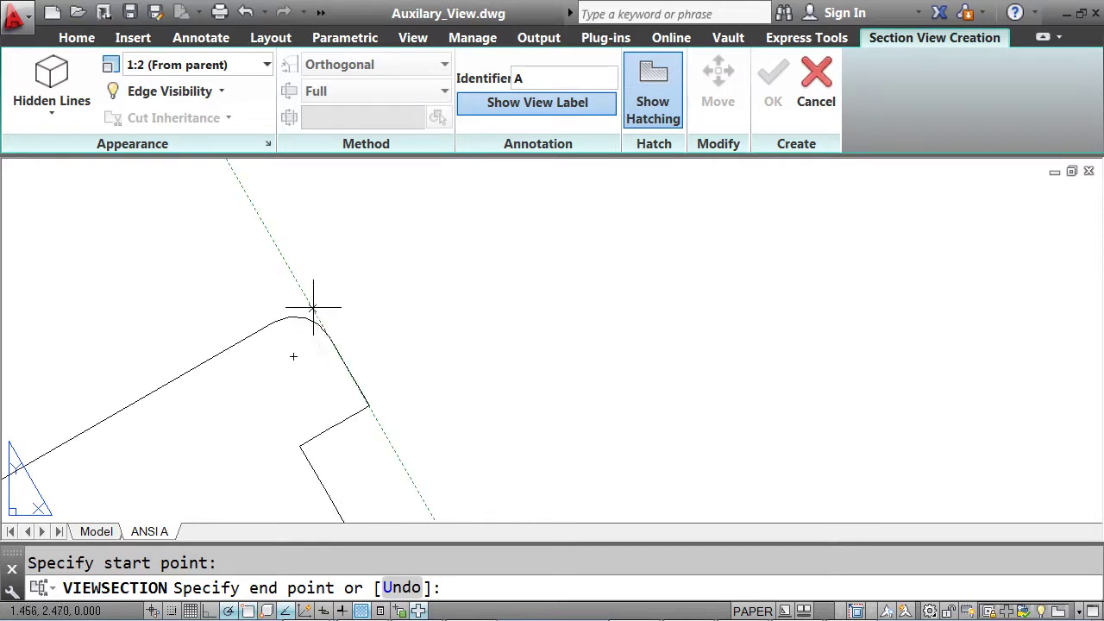
click(288, 266)
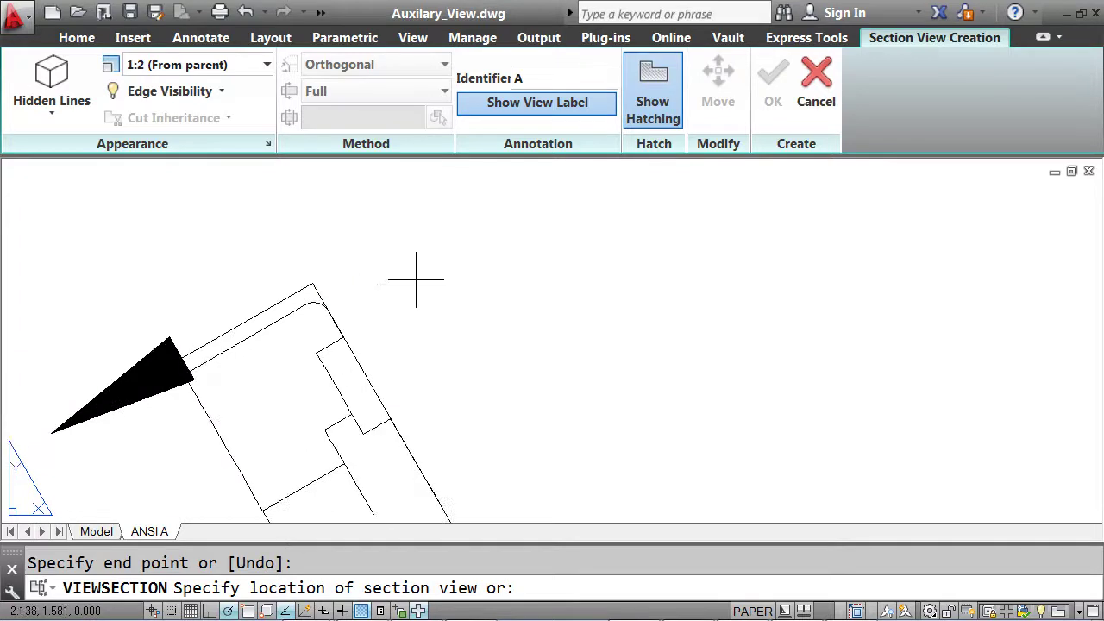
Place the auxiliary section view up and to the right, perpendicular to the inclined plate, and finish creating it.
scroll(415, 285, down, 3)
scroll(443, 317, down, 1)
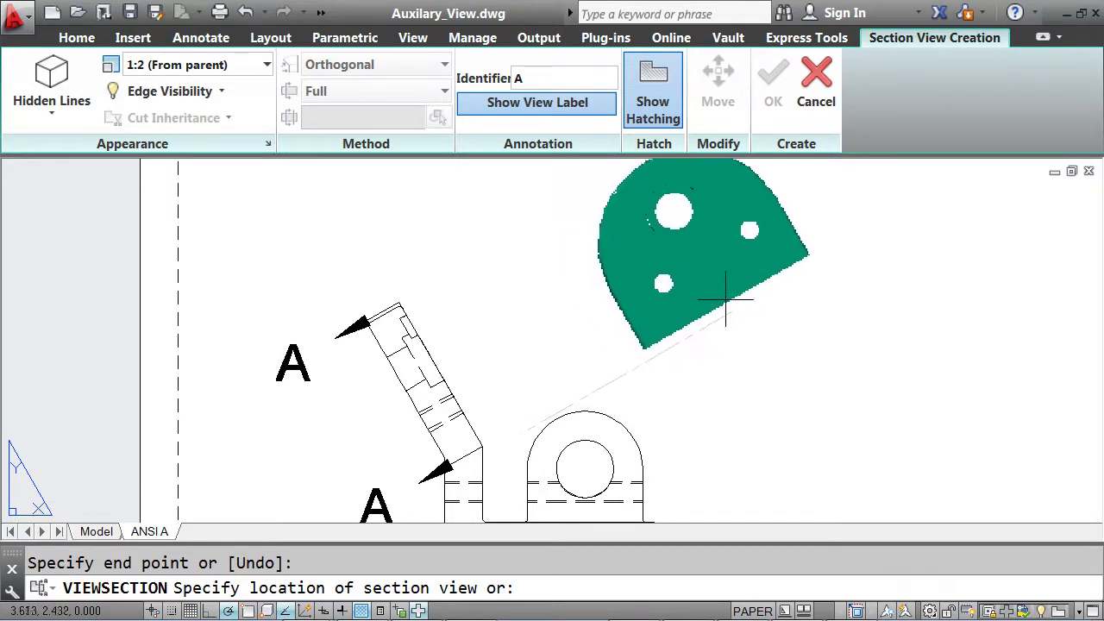
middle_drag(729, 302, 561, 451)
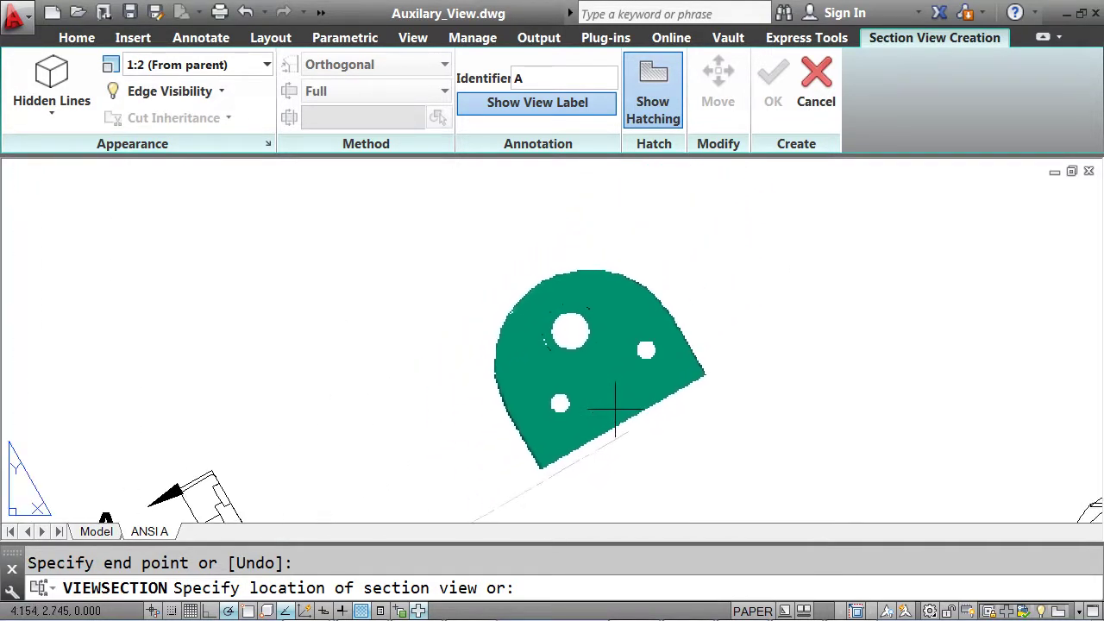
click(615, 410)
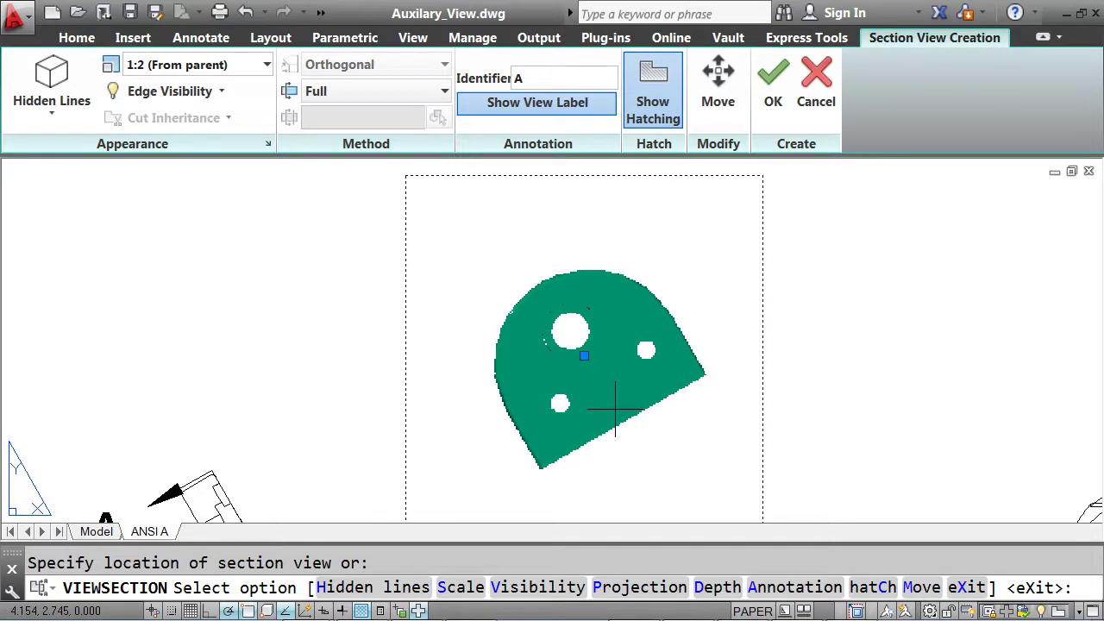
key(Return)
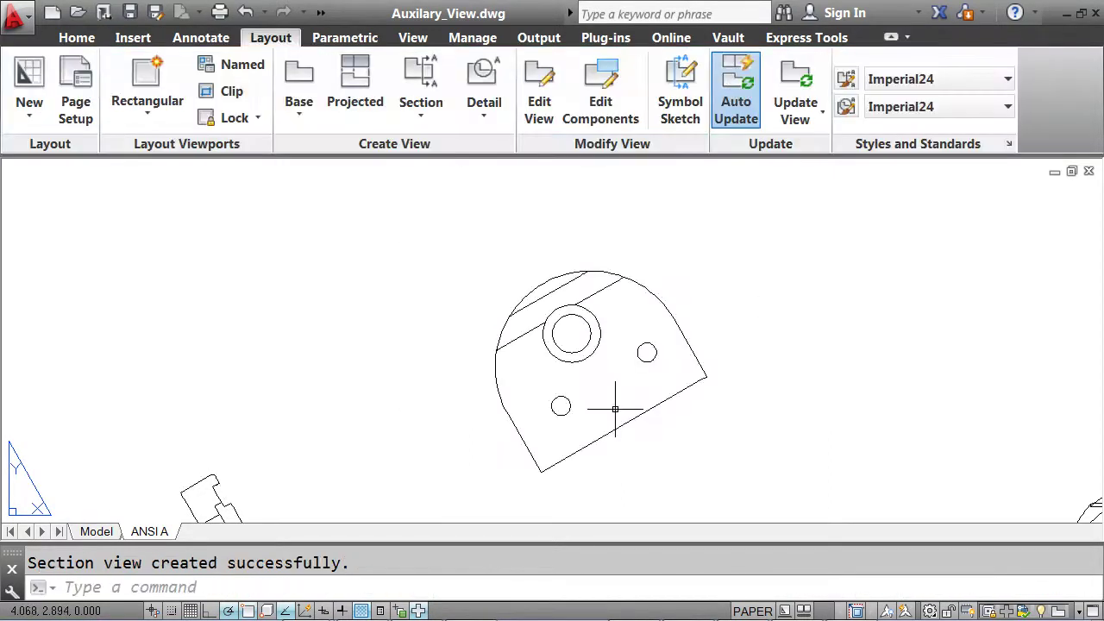
scroll(618, 396, down, 2)
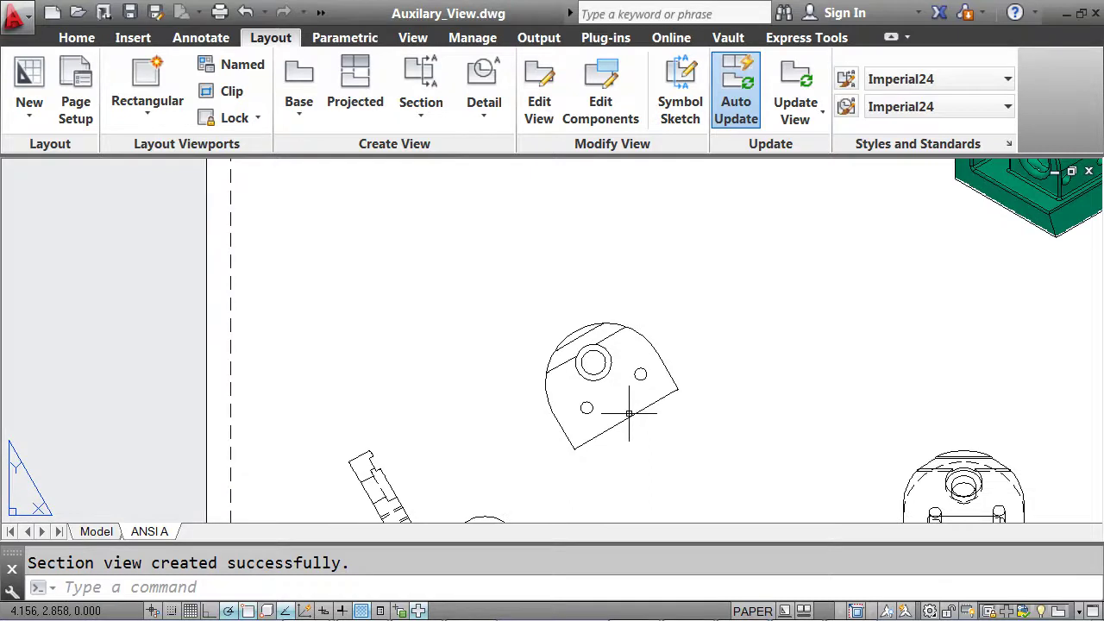
middle_drag(663, 451, 628, 364)
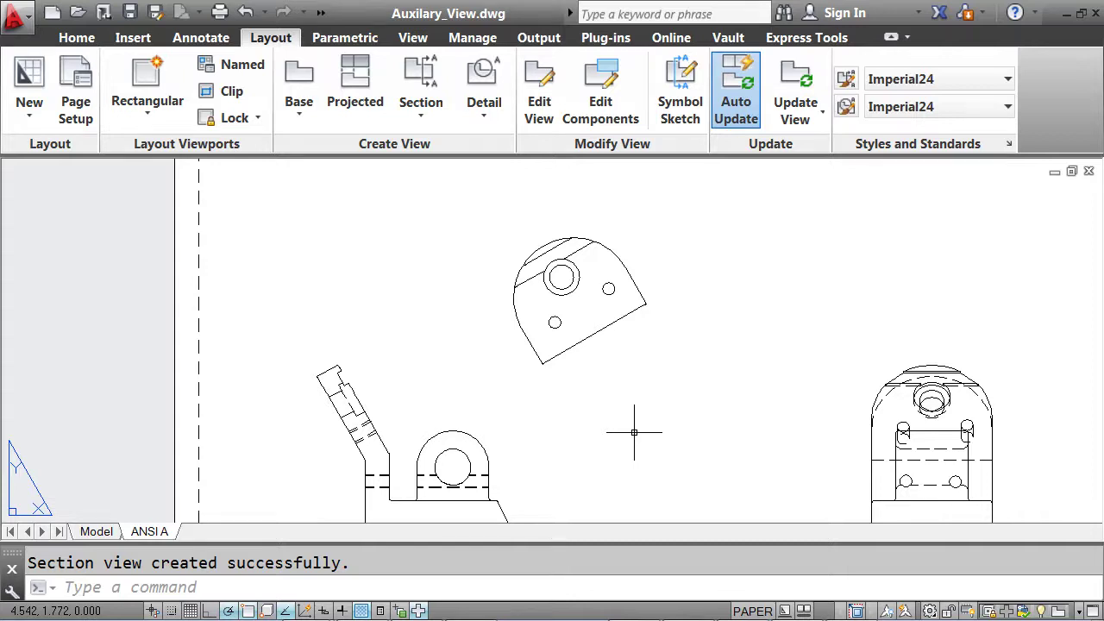
Thaw the MD_Annotation layer in the layer properties to display the section labels and section line, and close the layer manager.
text(la)
key(Return)
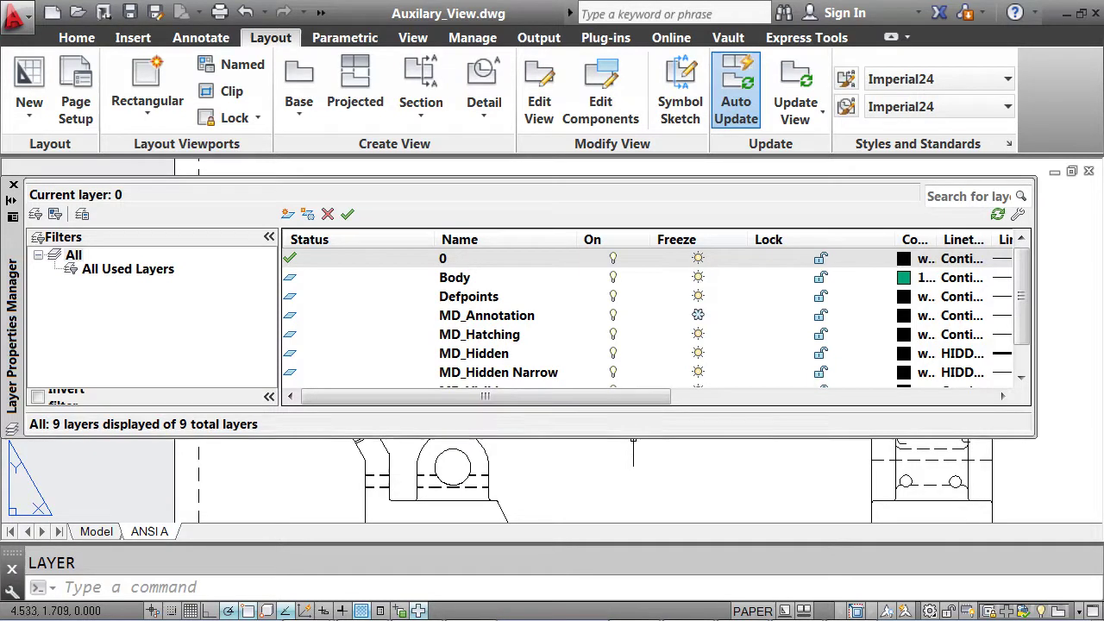
drag(636, 438, 637, 487)
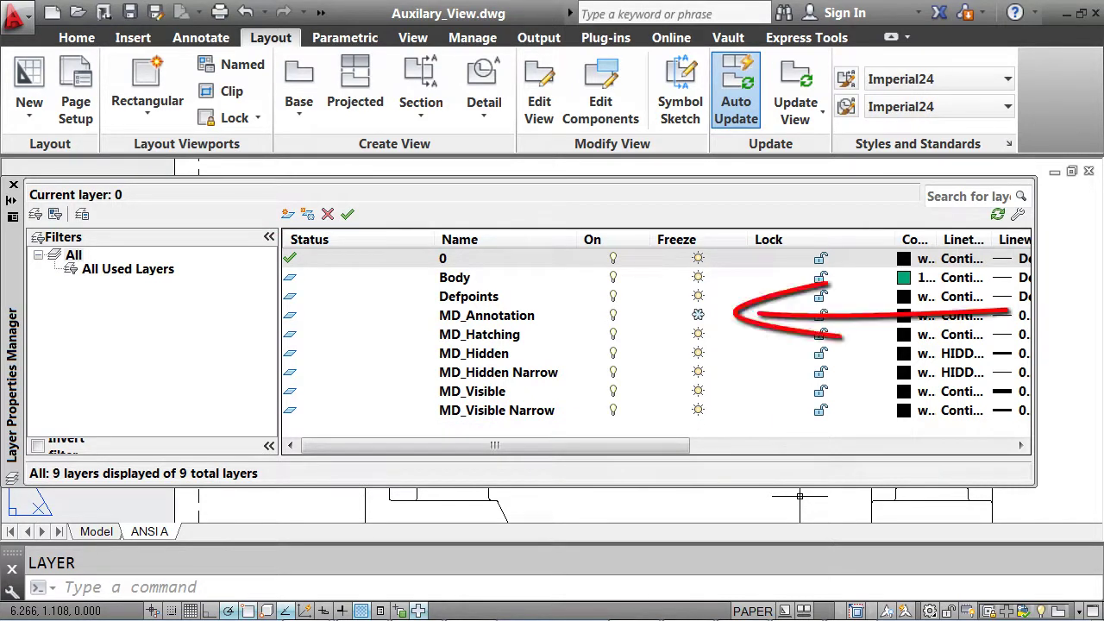
click(699, 315)
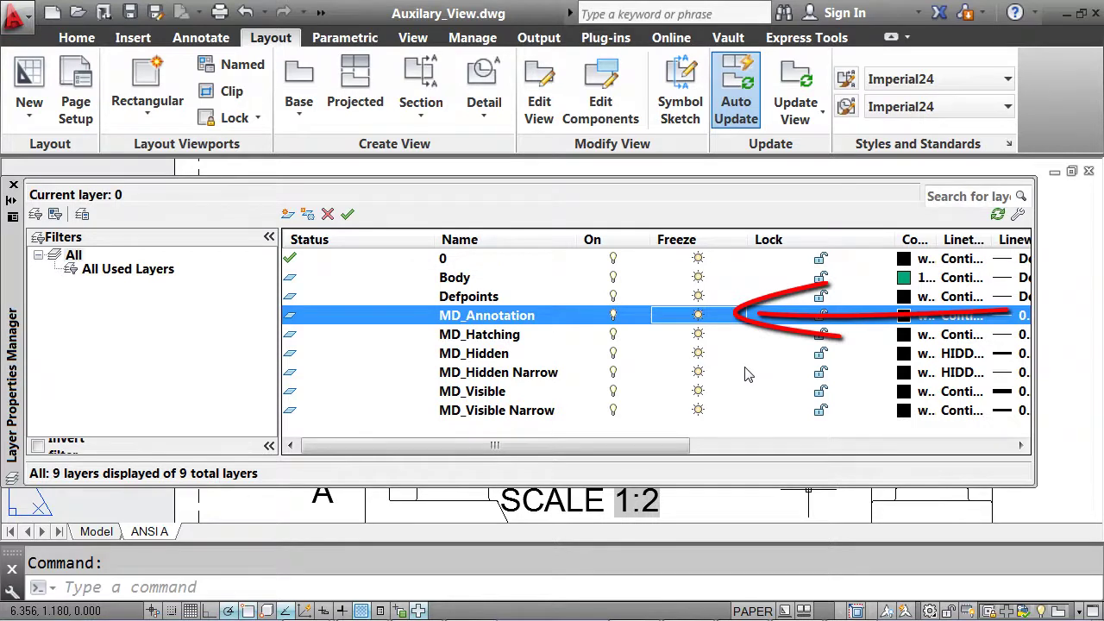
click(13, 185)
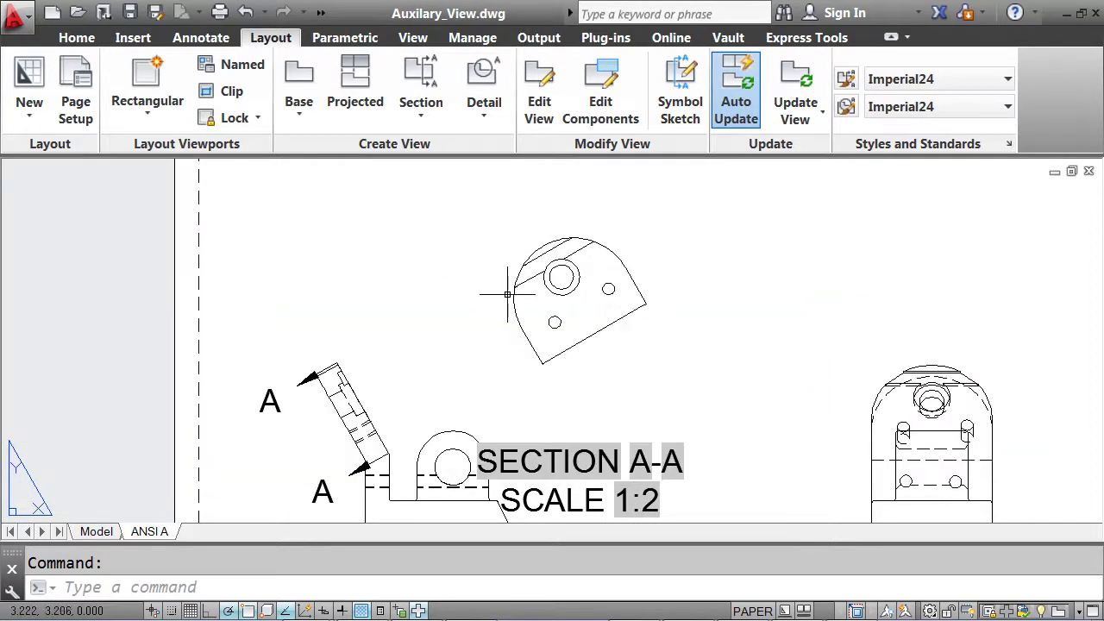
Add a diameter dimension to the upper small hole in the auxiliary view, with its text up and to the right of the plate.
scroll(522, 291, down, 2)
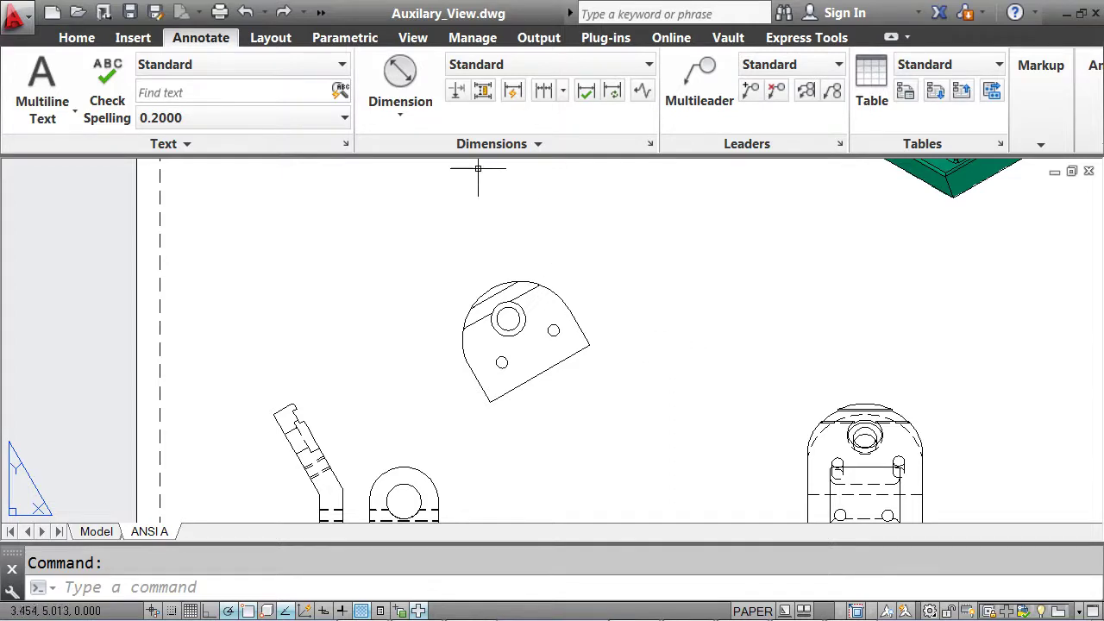
click(400, 80)
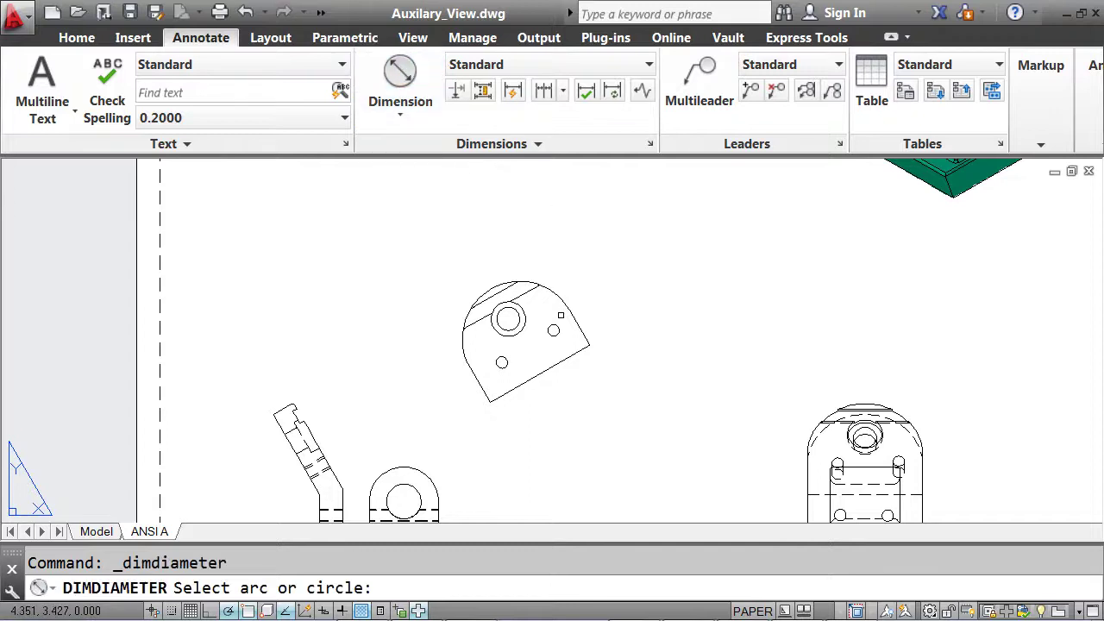
click(557, 327)
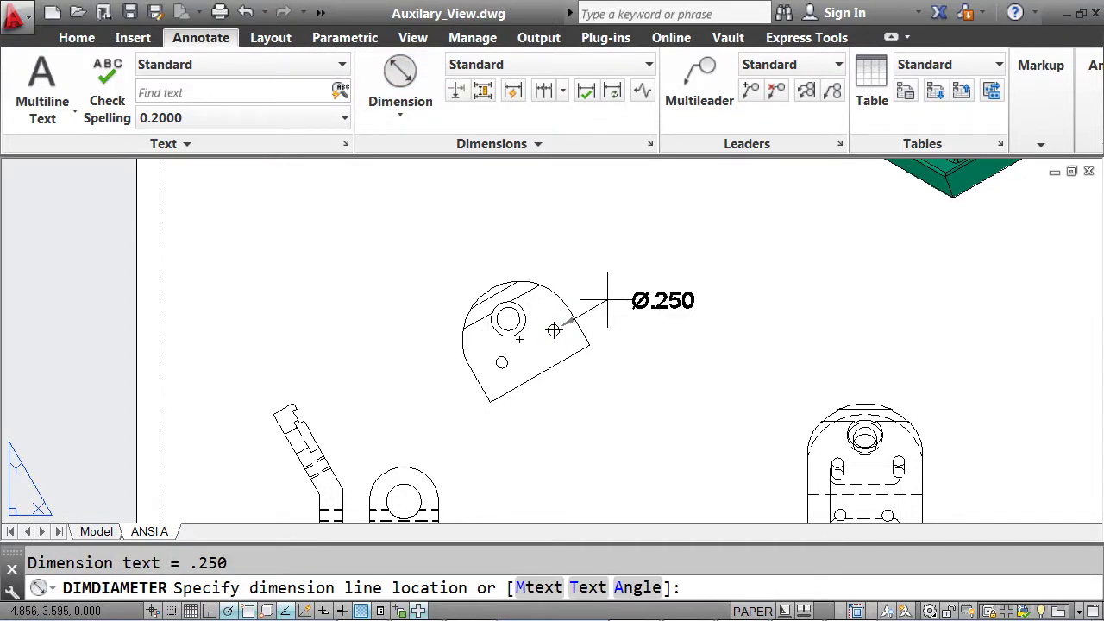
click(600, 289)
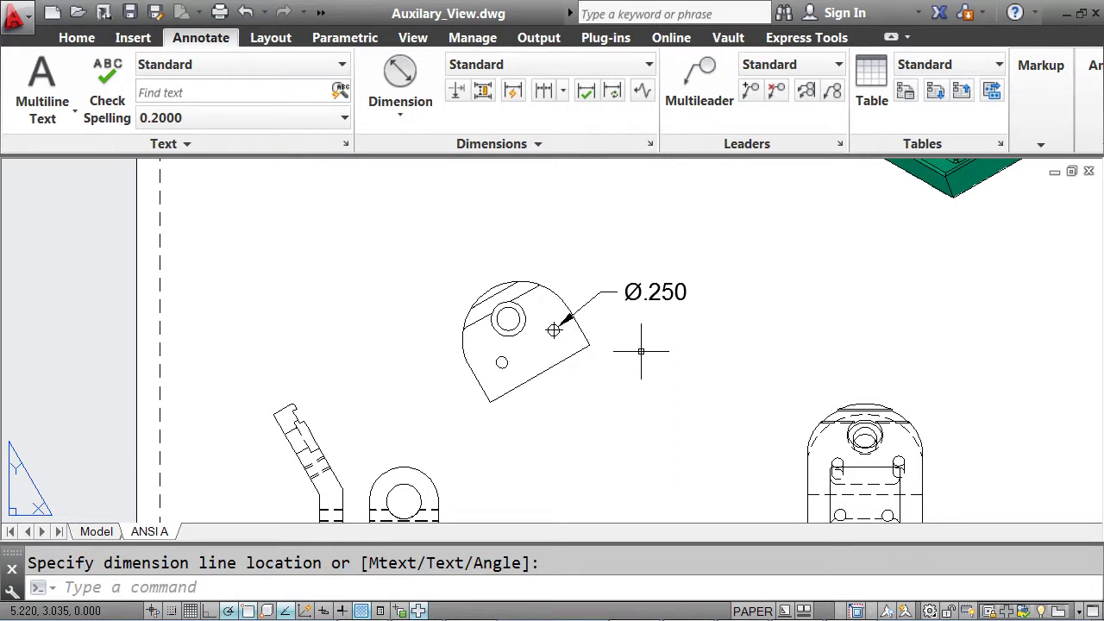
Add an aligned dimension along the auxiliary view's straight slanted edge, between its two corners, placed just below the edge.
click(405, 115)
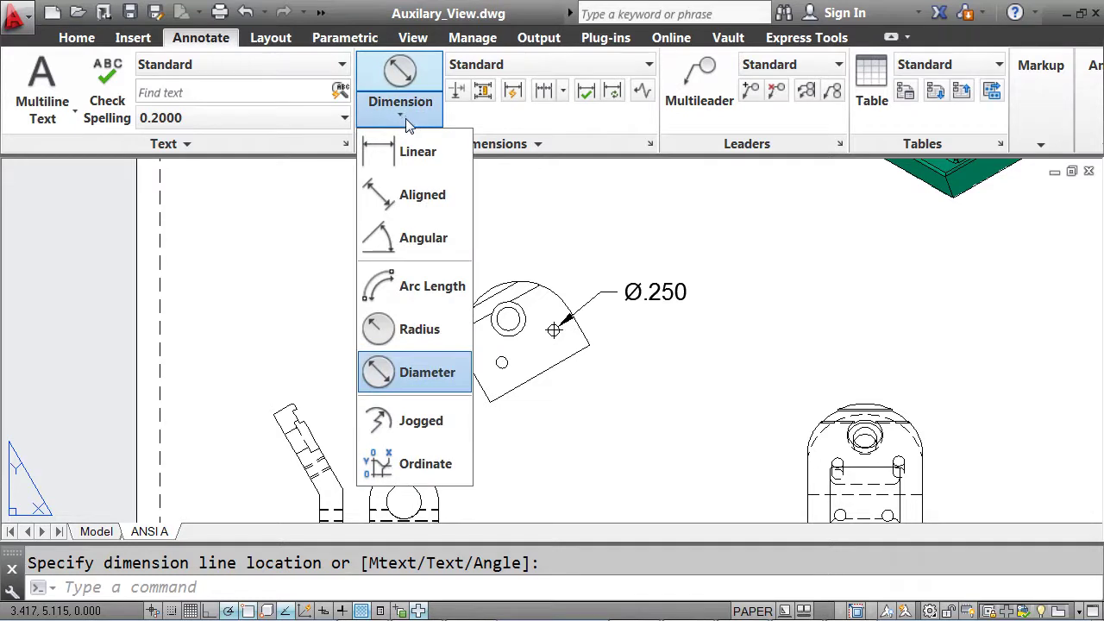
click(414, 194)
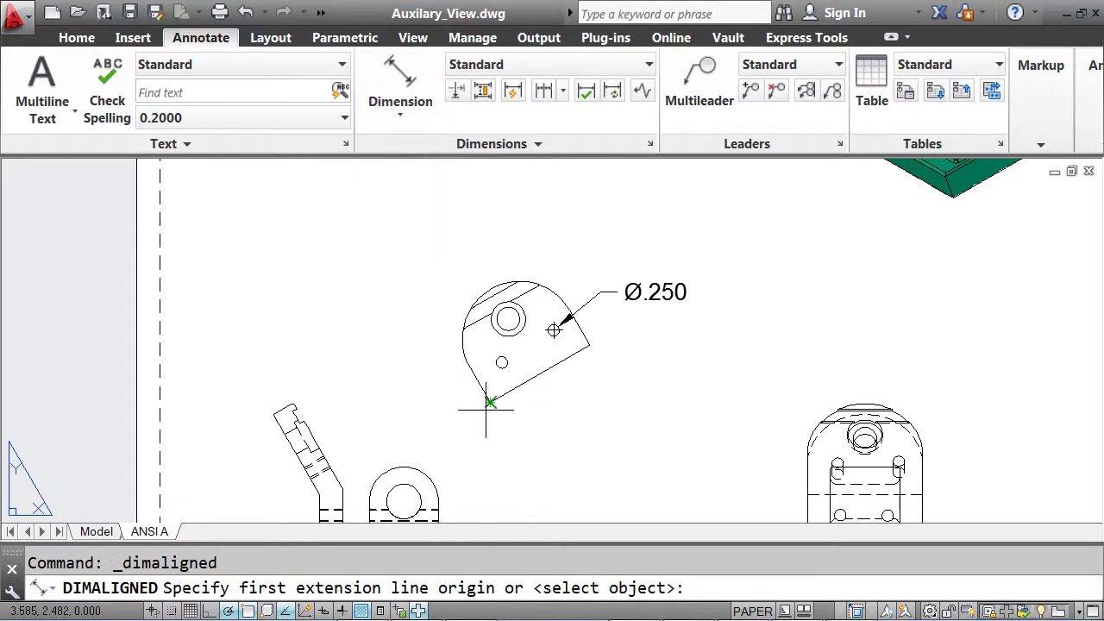
click(489, 403)
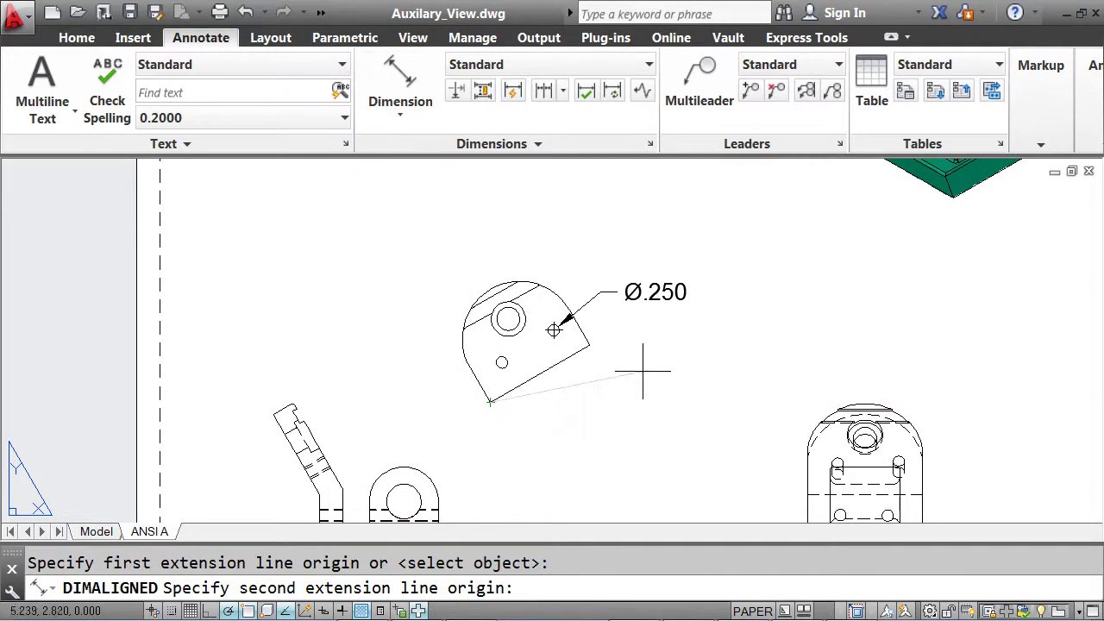
click(591, 344)
click(577, 403)
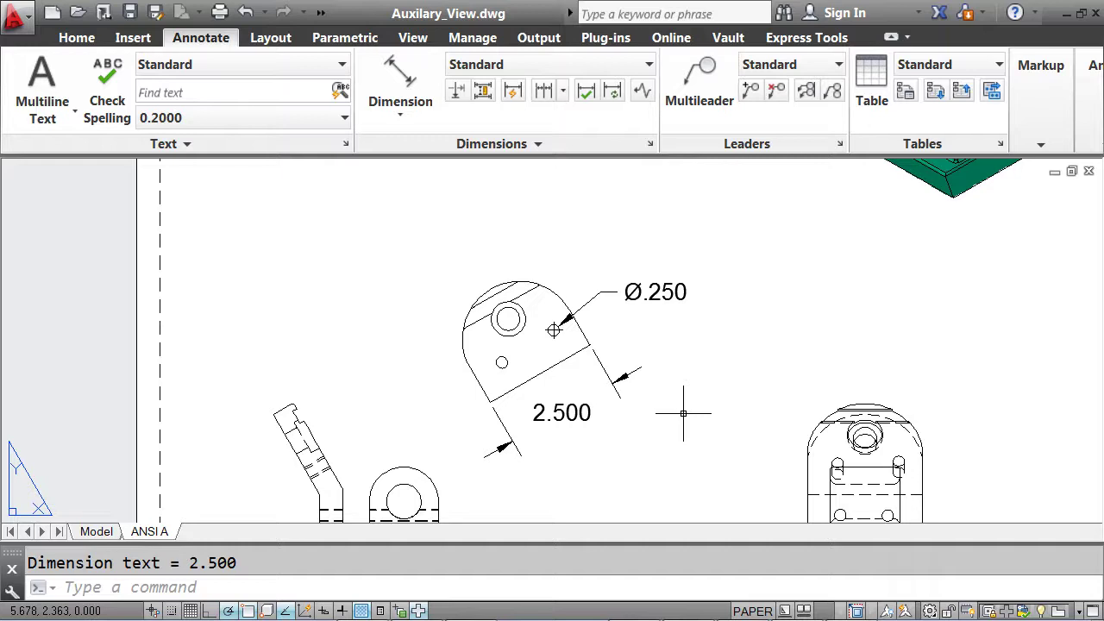
In model space, measure the distance from the center to a quadrant of the inclined plate's upper small hole and check the full read-out.
click(102, 531)
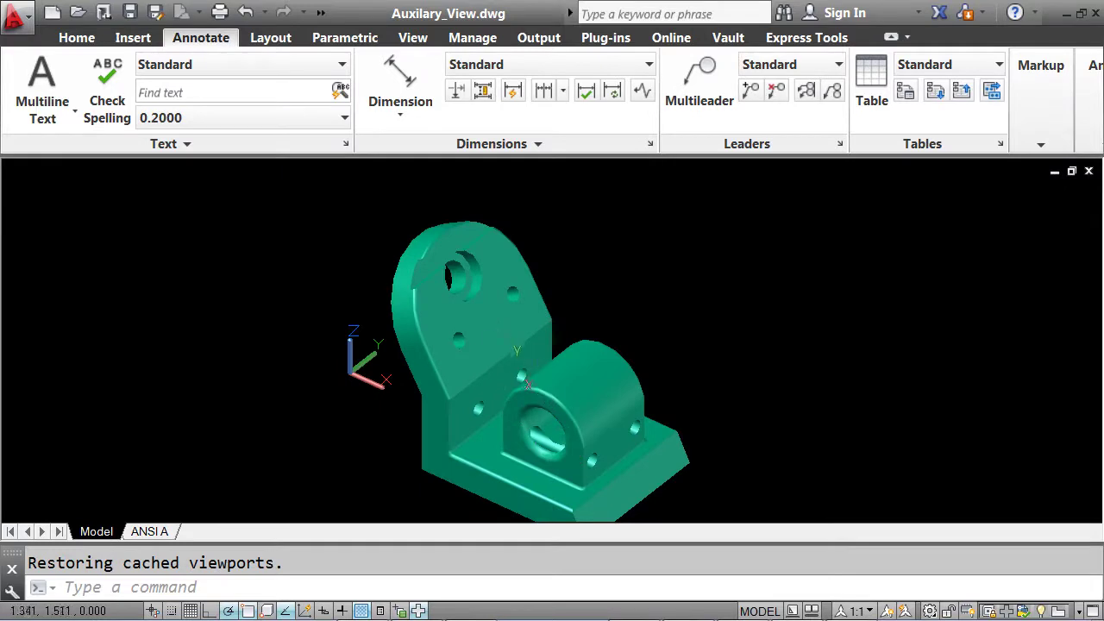
scroll(517, 323, up, 6)
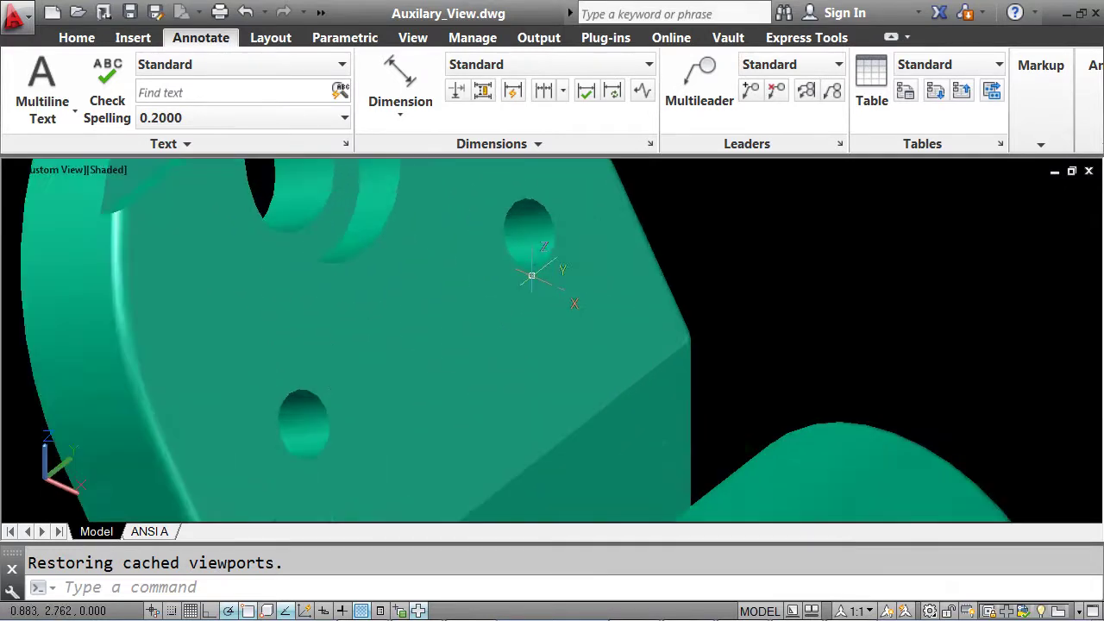
scroll(531, 276, up, 3)
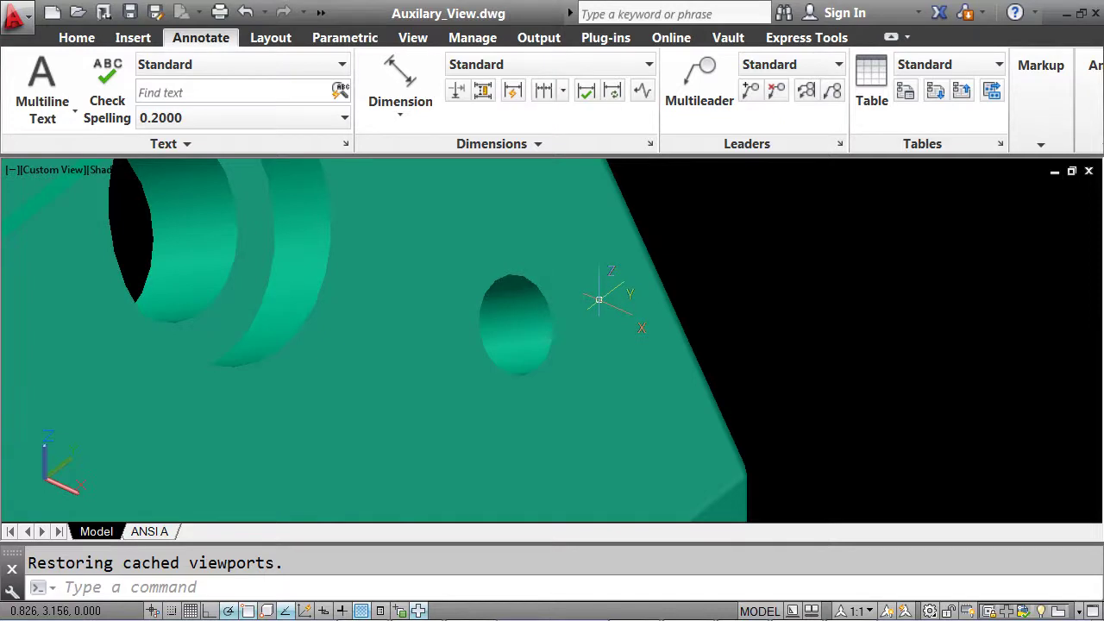
text(di)
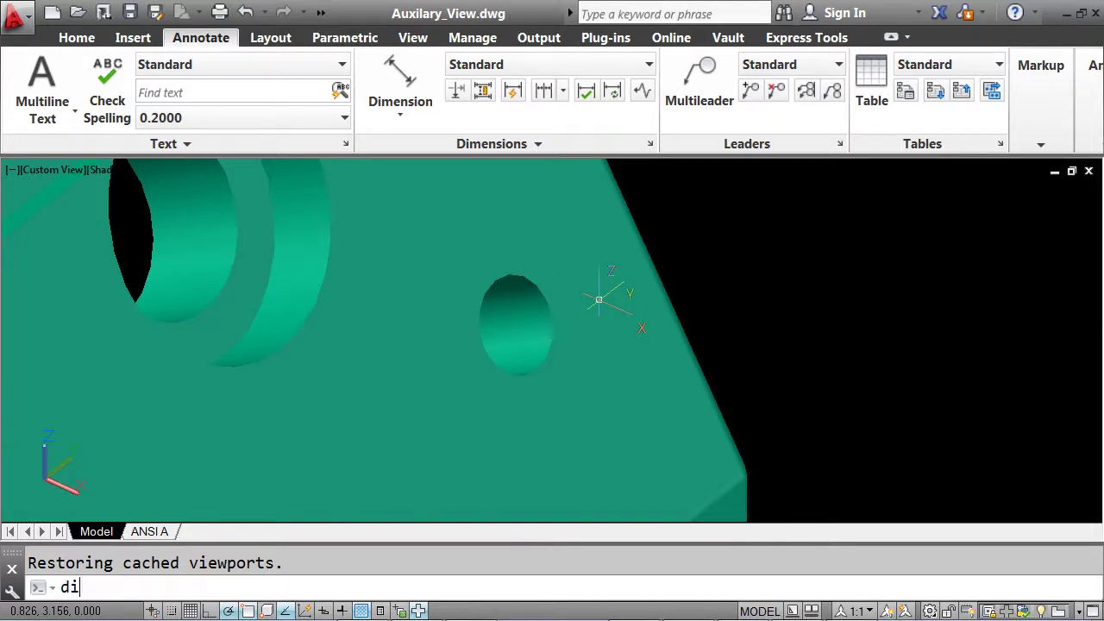
key(Return)
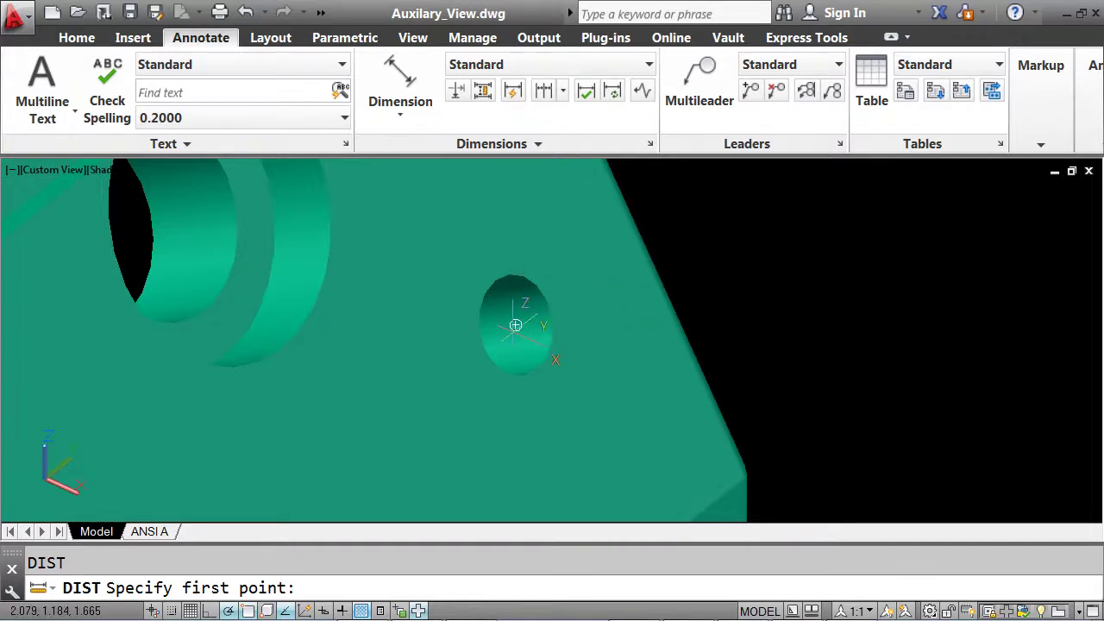
click(515, 324)
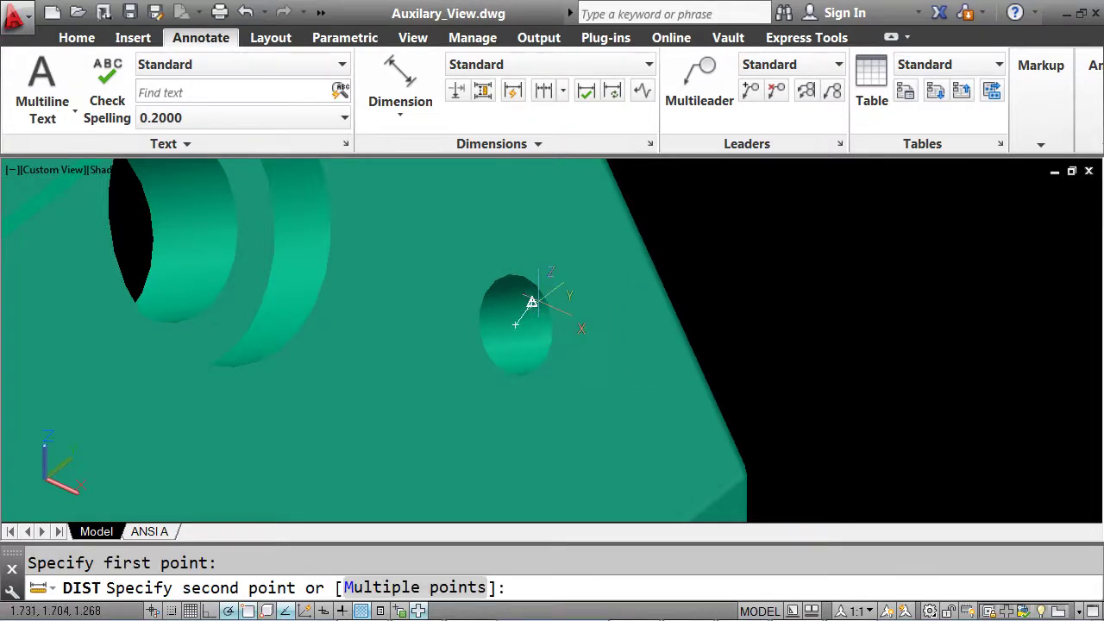
shift+right_click(536, 304)
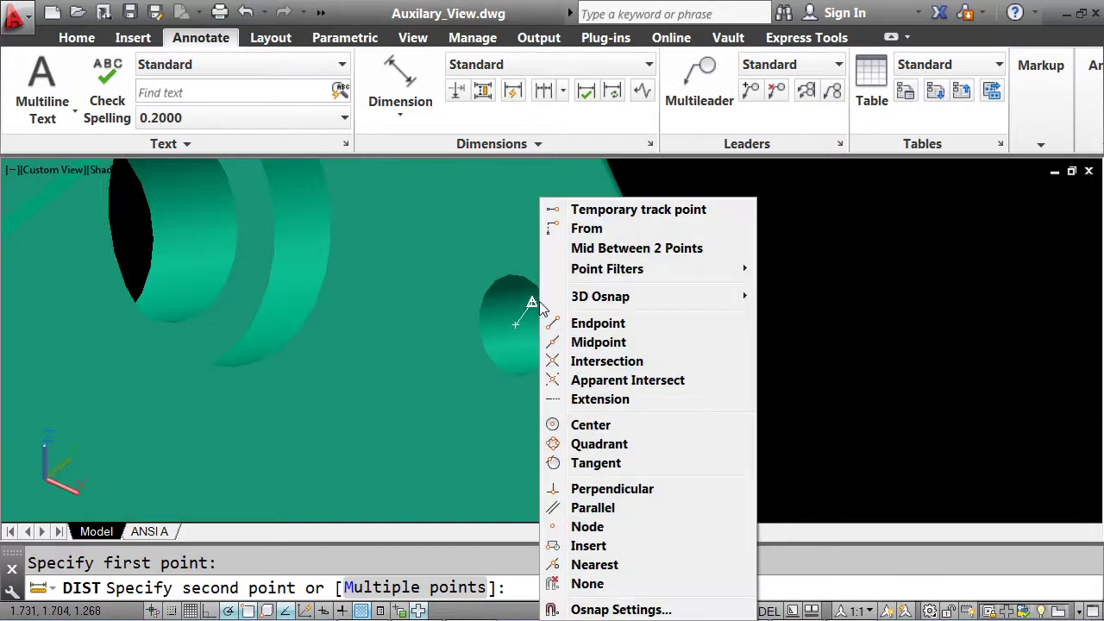
click(598, 444)
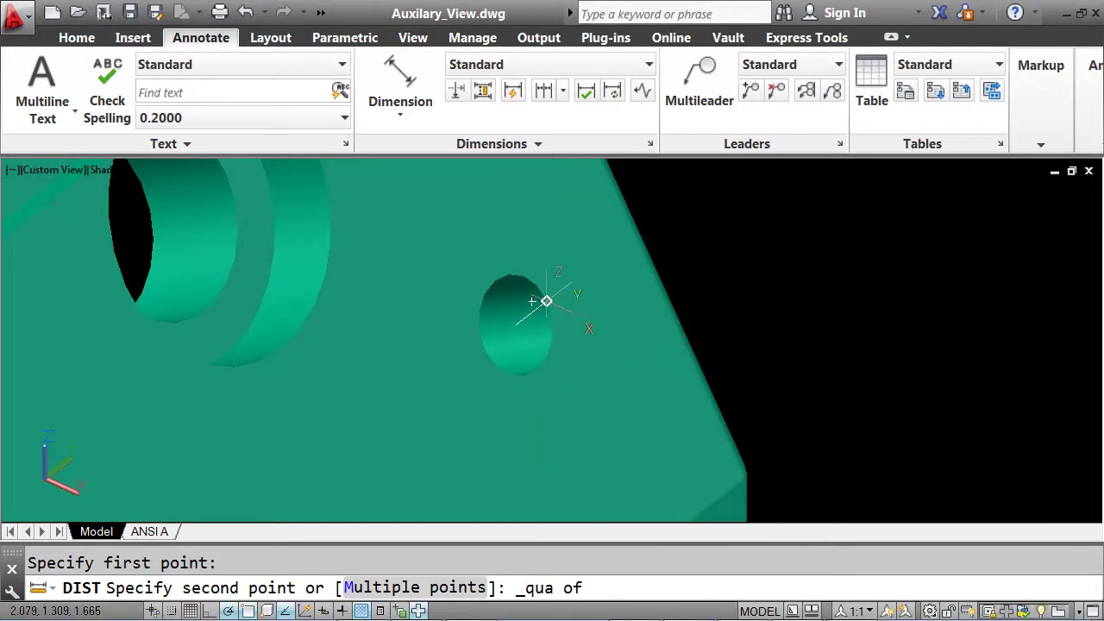
click(543, 303)
key(F2)
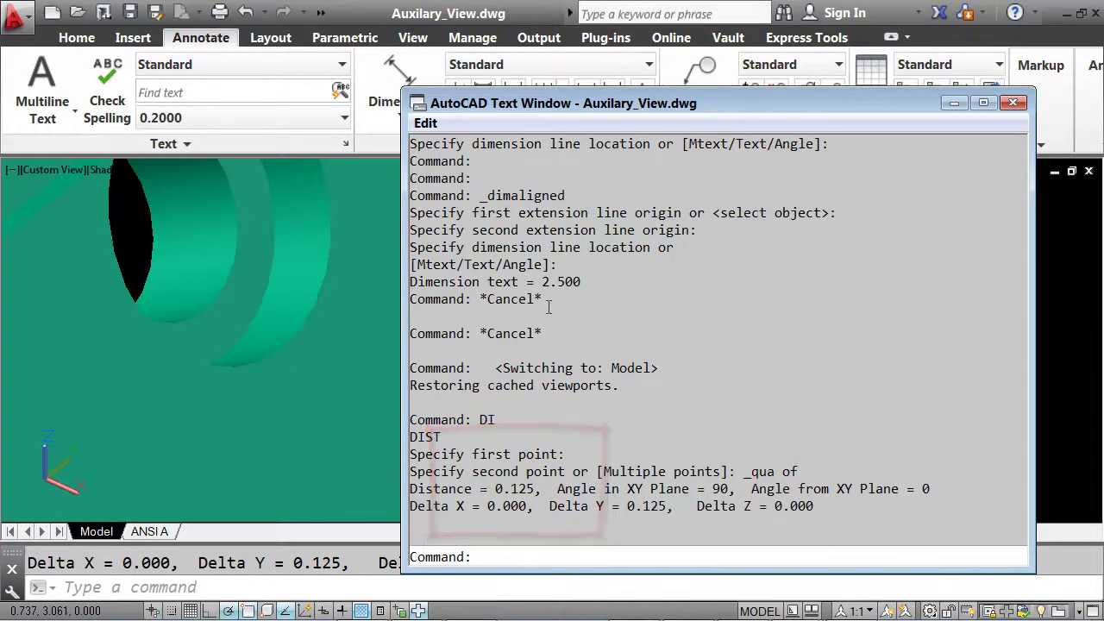
click(953, 103)
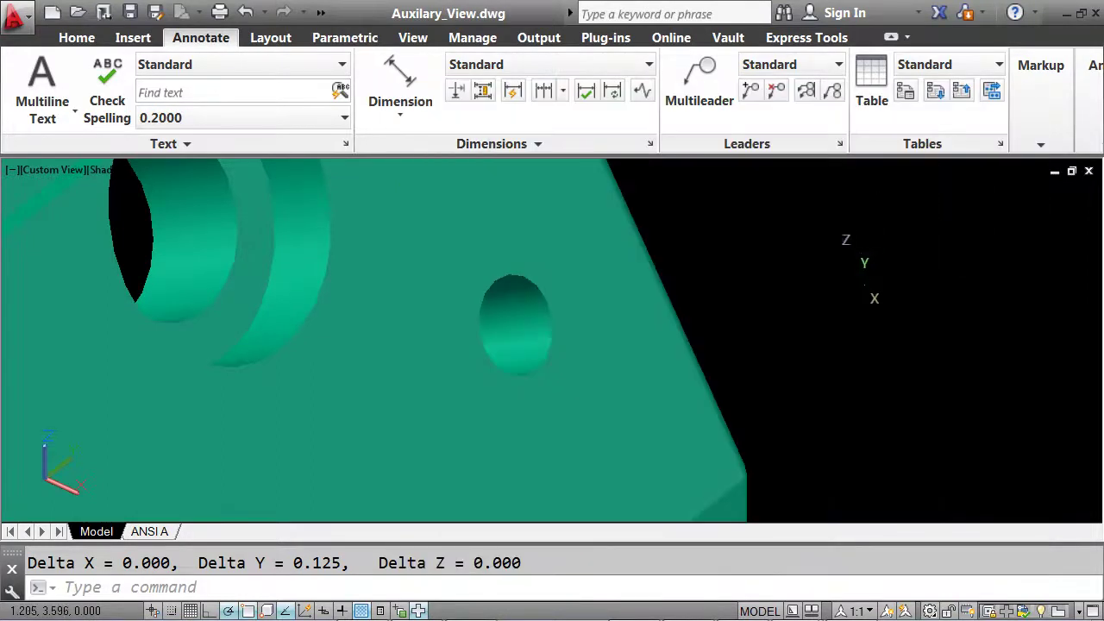
Measure the width across the base's sloped end face between the midpoints of its side edges, check the read-out, and return to the ANSI A layout.
shift+middle_drag(854, 276, 647, 311)
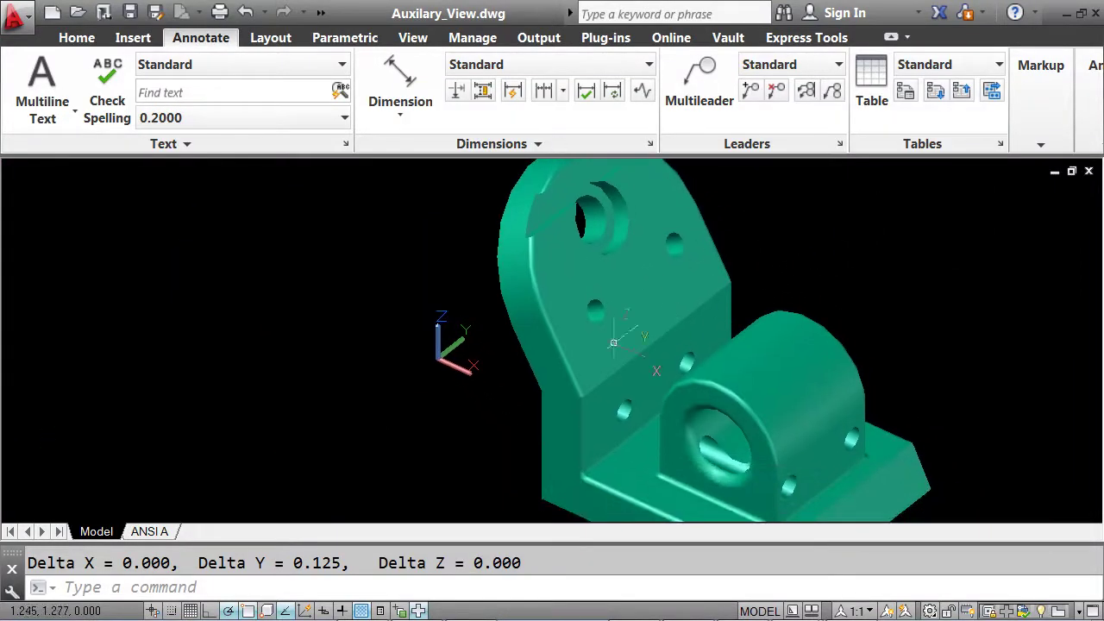
scroll(577, 407, up, 4)
scroll(577, 407, up, 4)
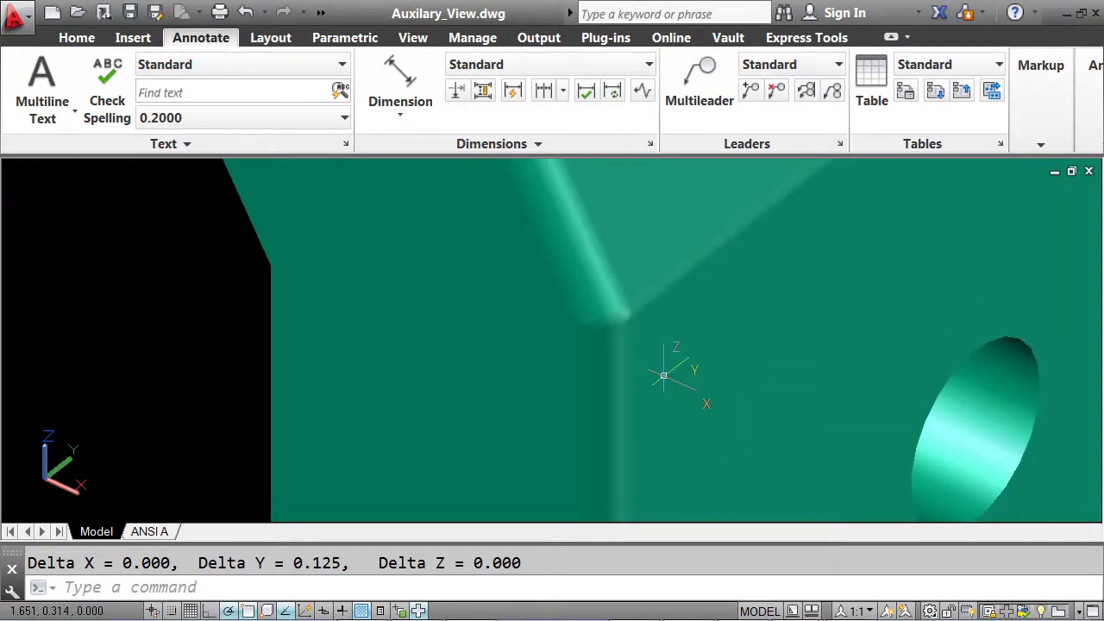
scroll(663, 375, down, 6)
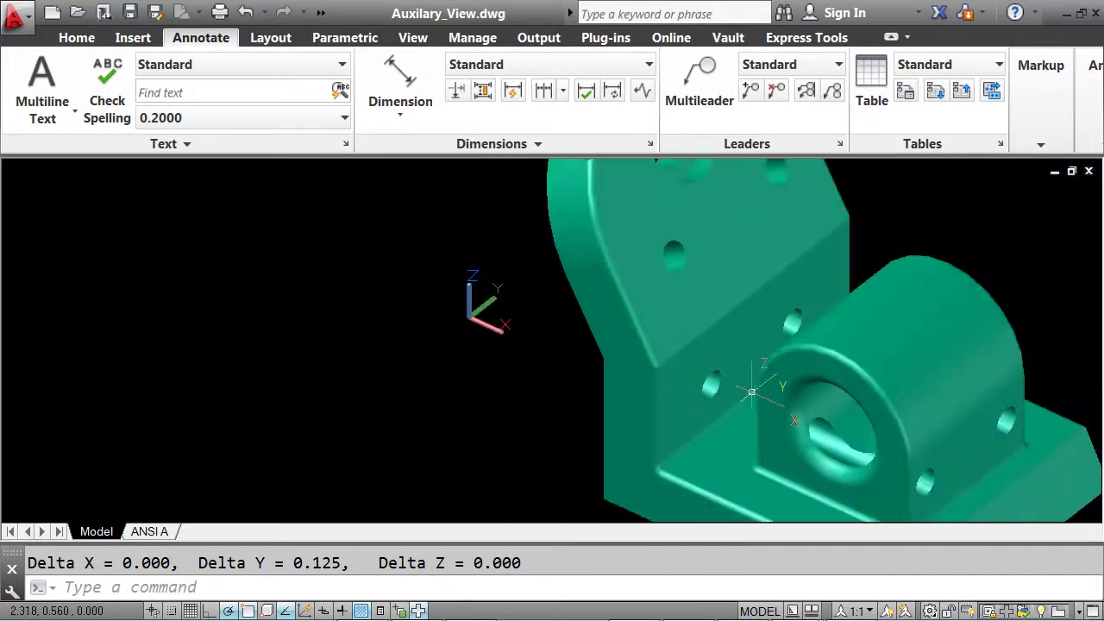
middle_drag(748, 384, 625, 259)
scroll(739, 362, up, 3)
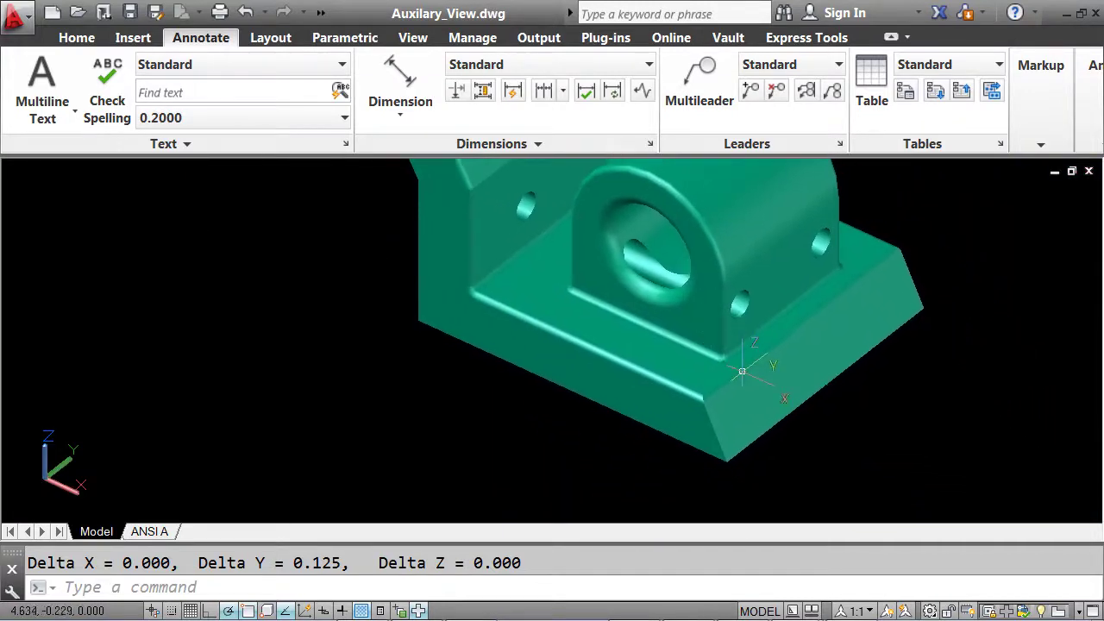
middle_drag(740, 368, 635, 353)
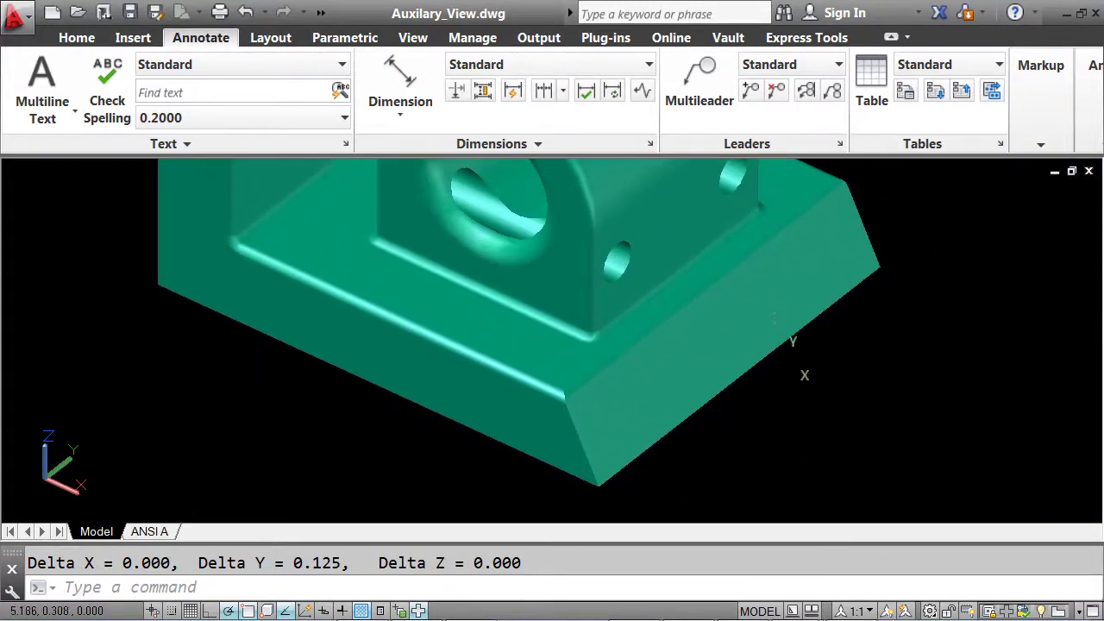
text(di)
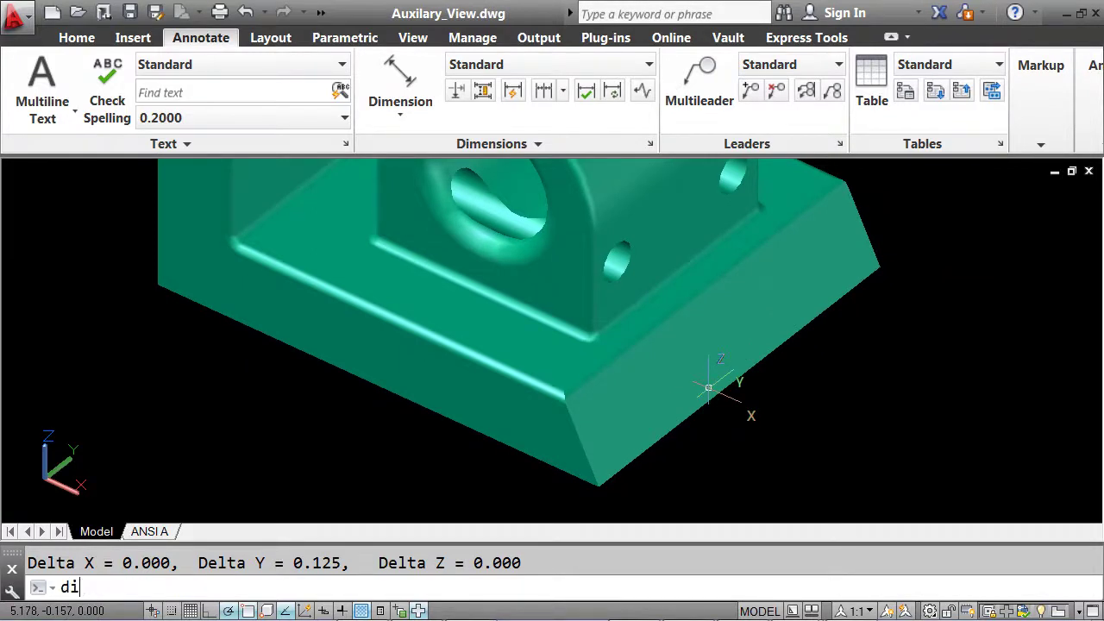
key(Return)
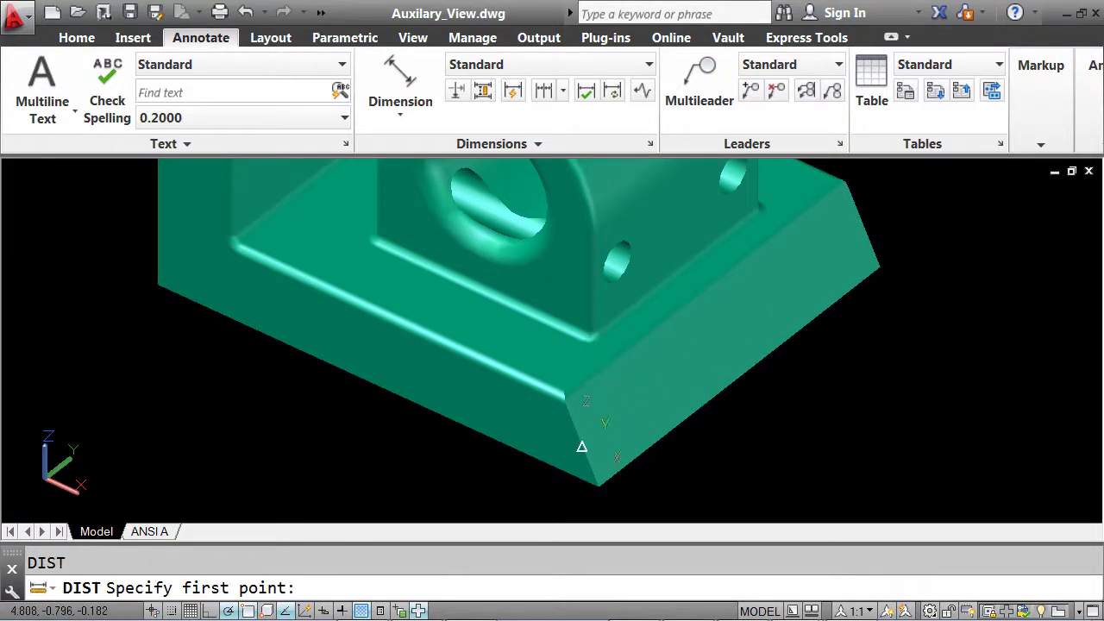
click(582, 447)
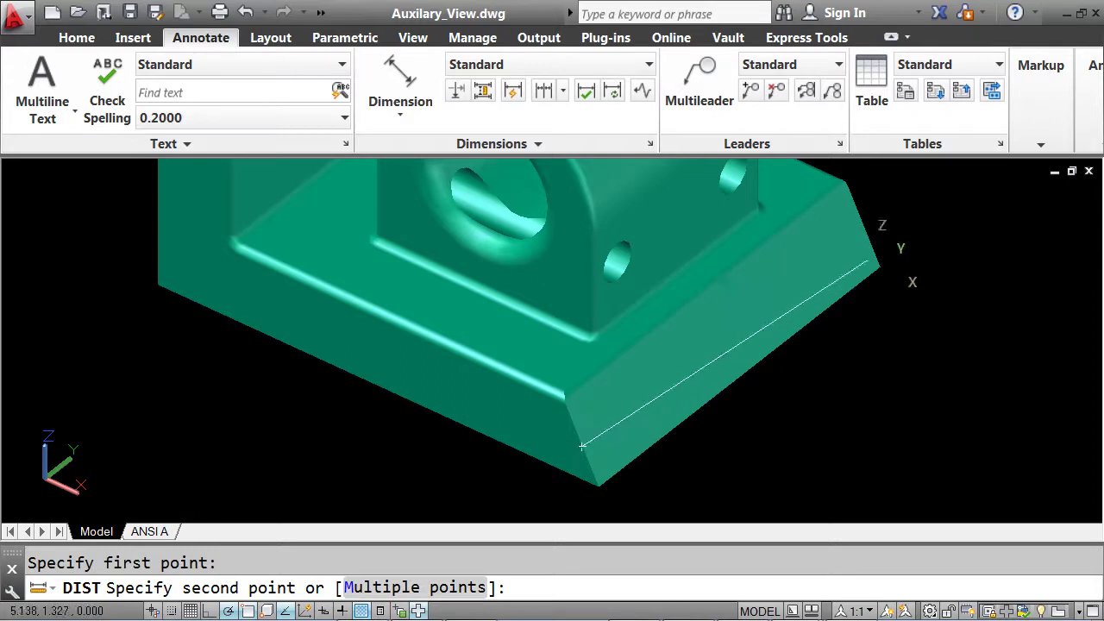
click(863, 226)
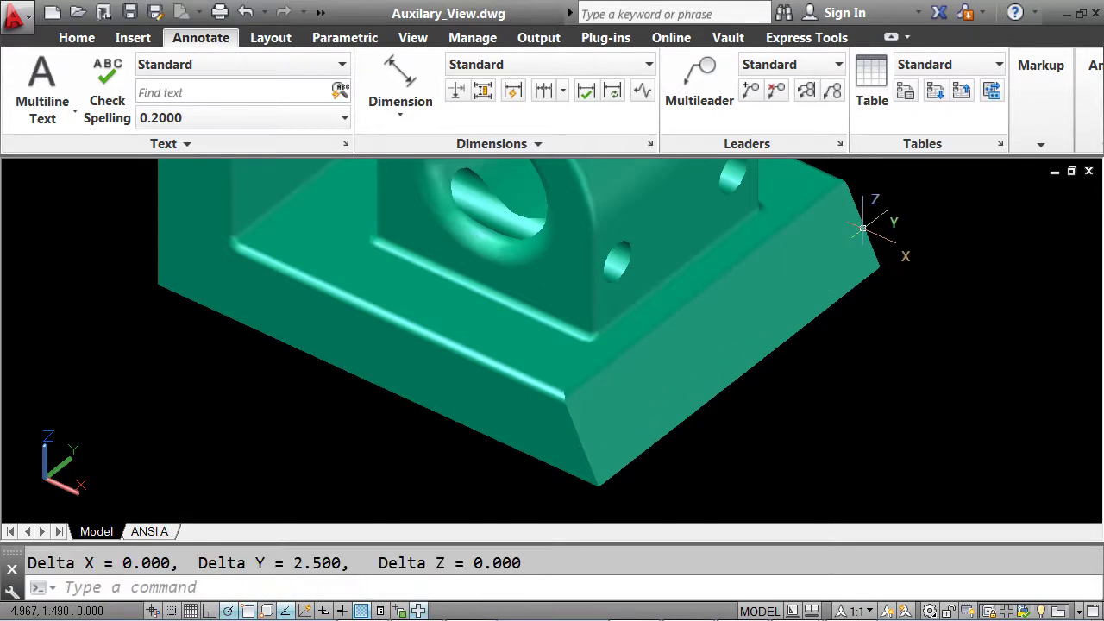
key(F2)
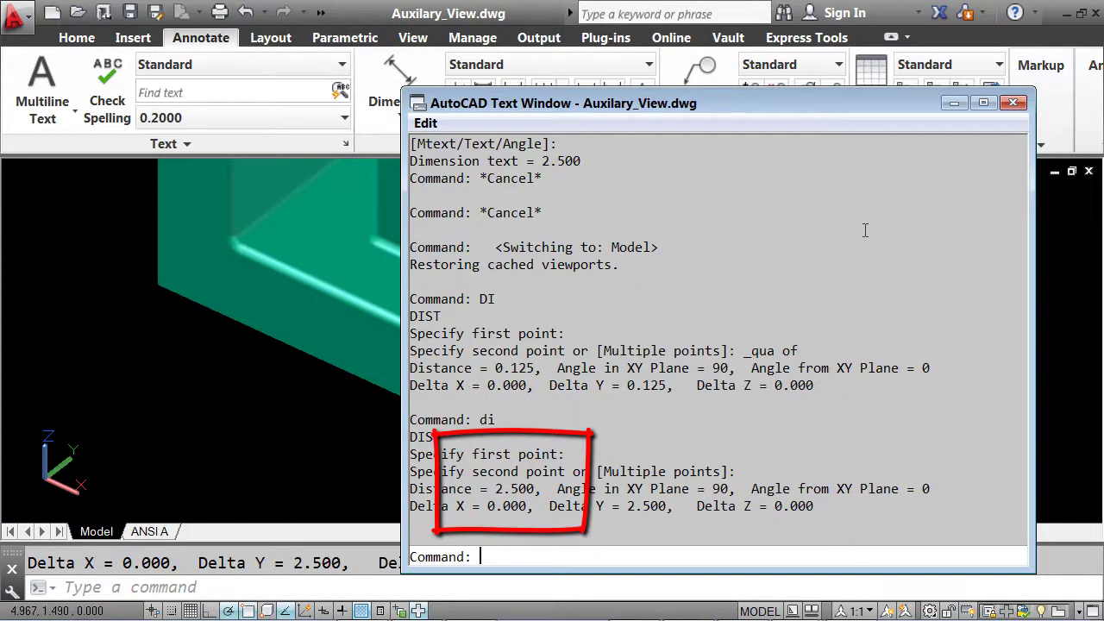
click(954, 103)
click(152, 533)
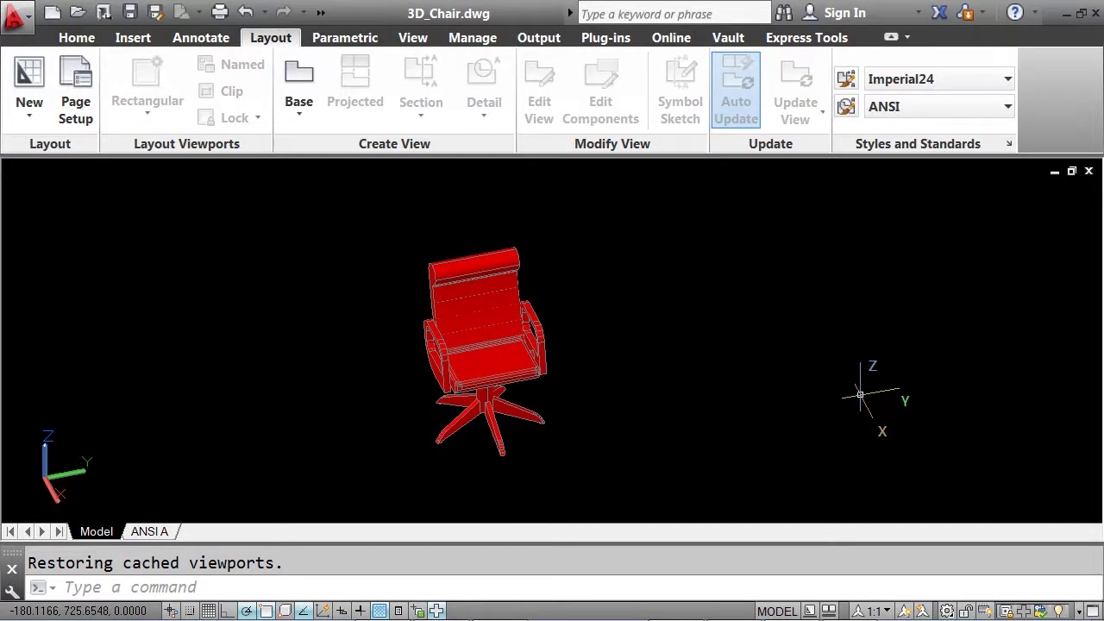
On the ANSI A layout, place a base view of the chair from model space near the sheet's lower-left corner.
click(145, 532)
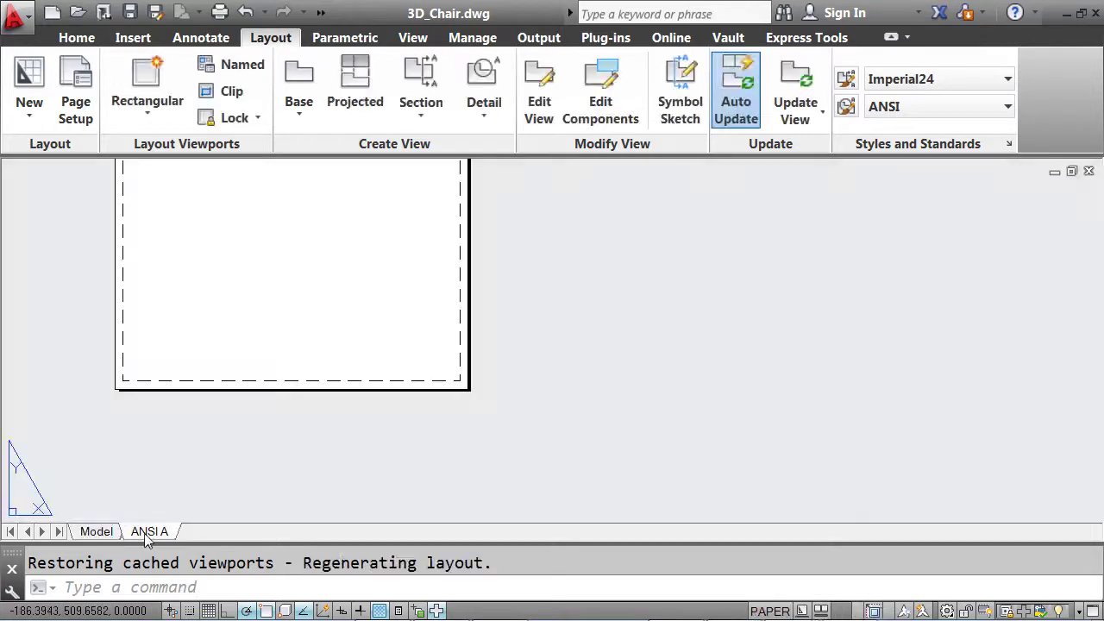
middle_drag(293, 439, 370, 515)
click(299, 117)
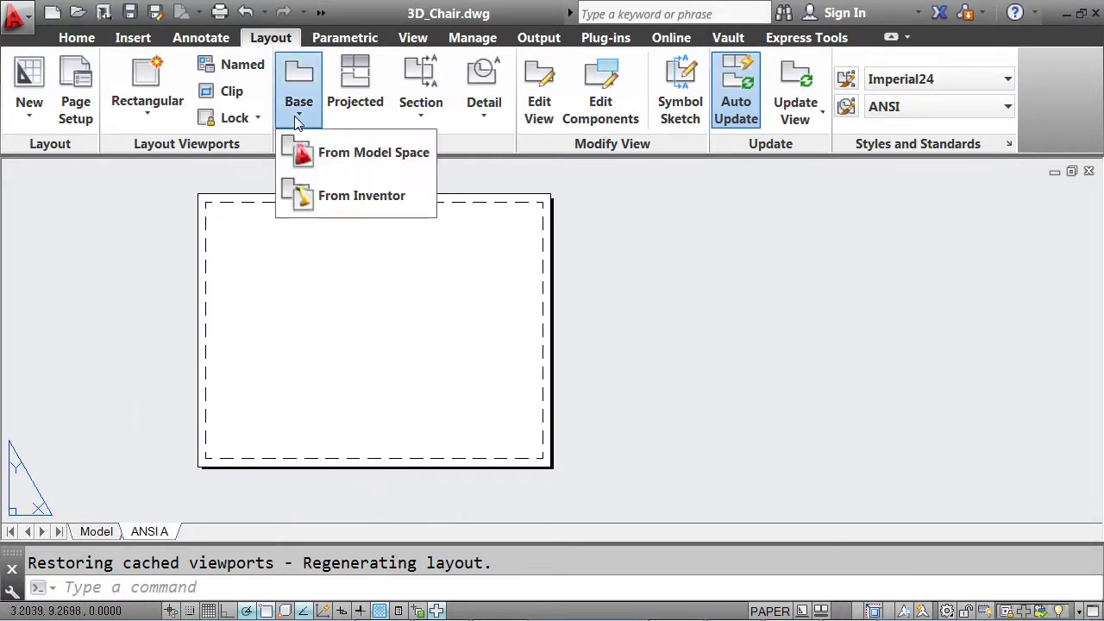
click(320, 153)
click(283, 380)
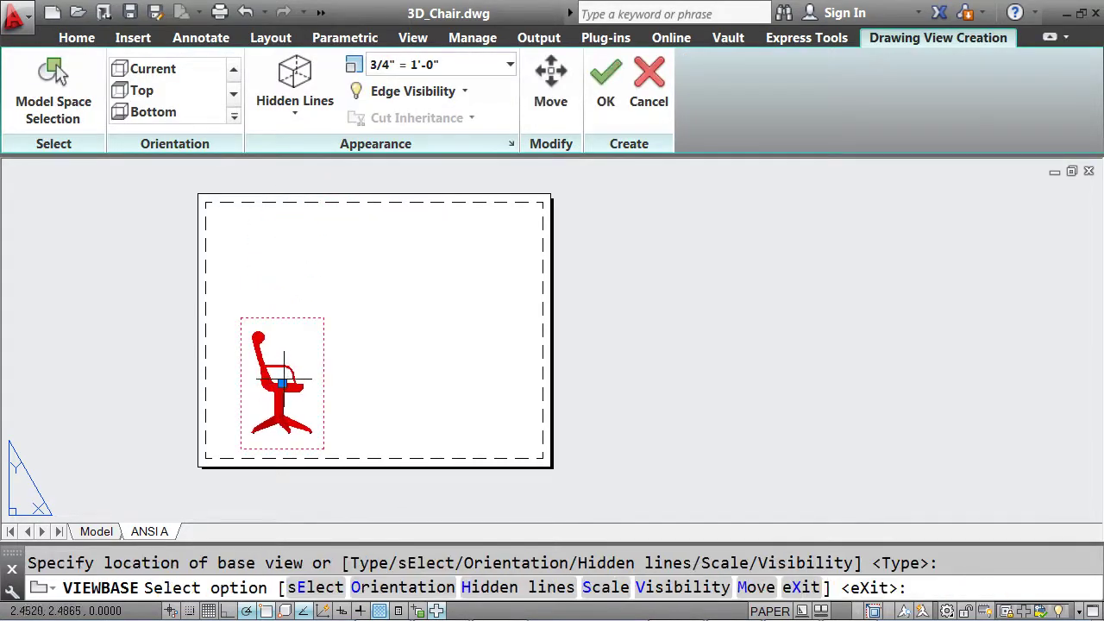
key(Return)
Project three views from the base view: one above it, one to its right, and an isometric at the sheet's upper right.
click(278, 270)
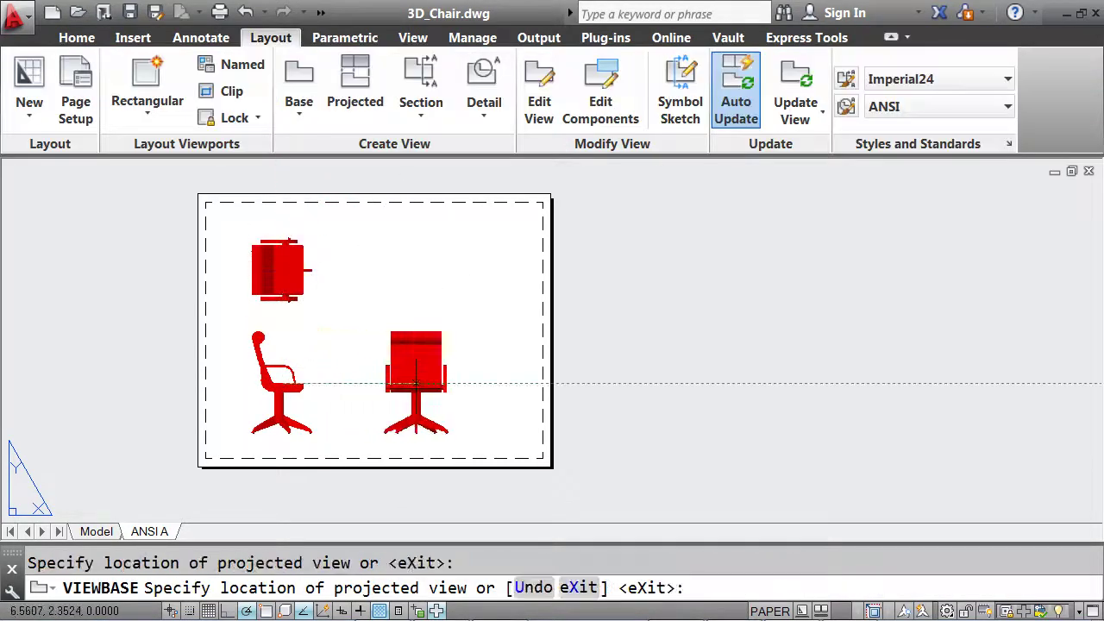
click(416, 383)
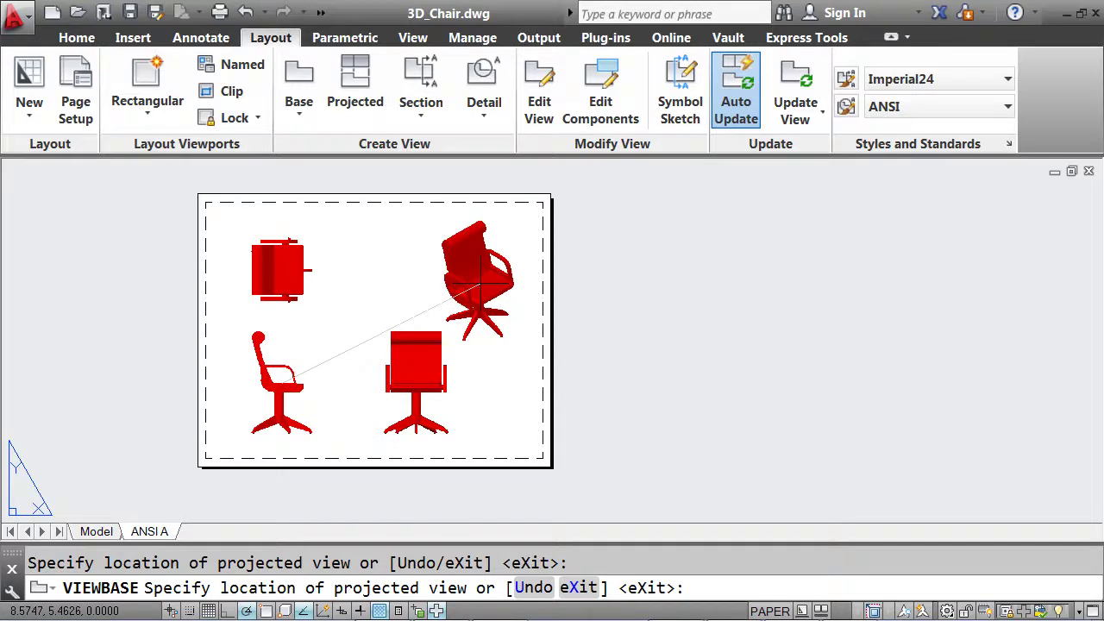
click(479, 284)
key(Return)
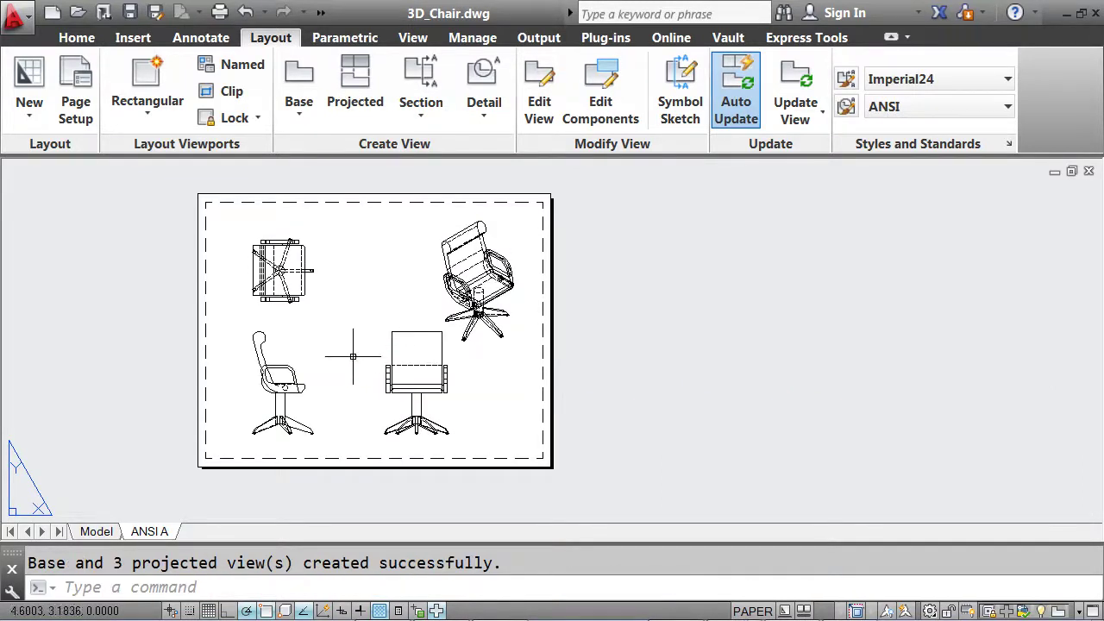
Set the base view's scale to 1/2" = 1'-0" and move the view slightly left toward the sheet border.
click(291, 382)
click(313, 384)
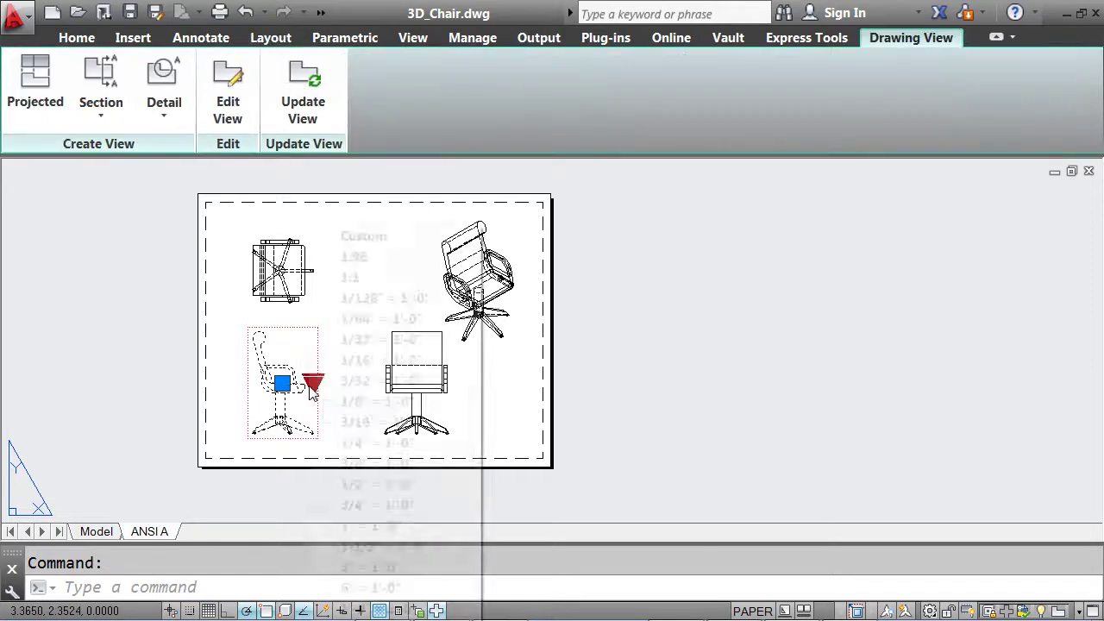
click(341, 486)
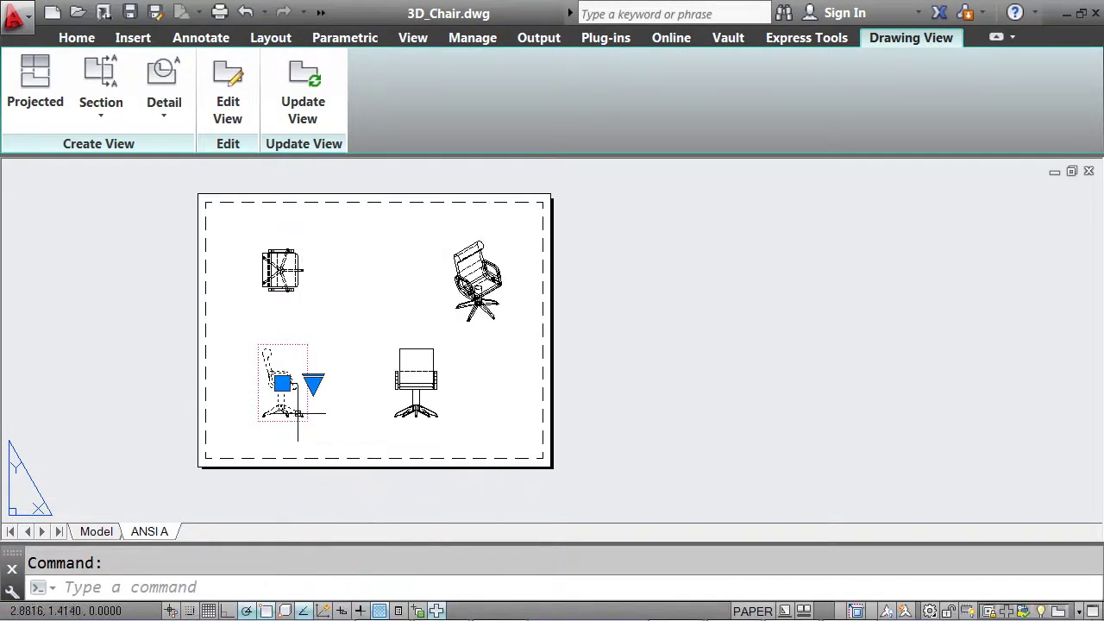
click(282, 383)
click(282, 382)
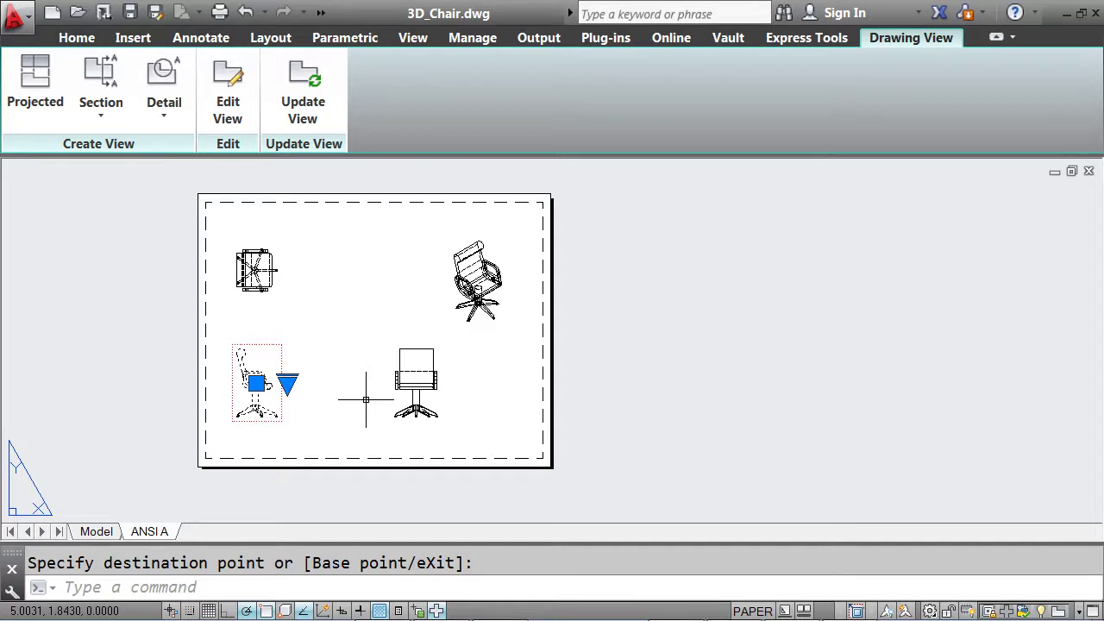
key(Escape)
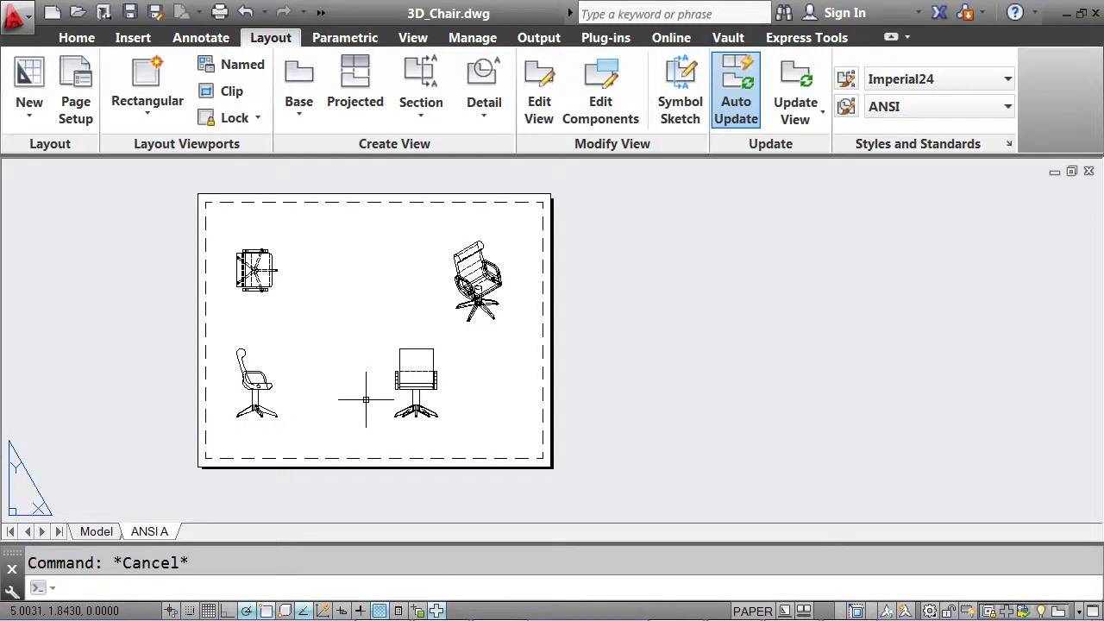
Create a circular detail view centered on the small circle under the base view's seat, placed above and between the two lower views.
scroll(277, 407, up, 4)
middle_drag(277, 406, 486, 387)
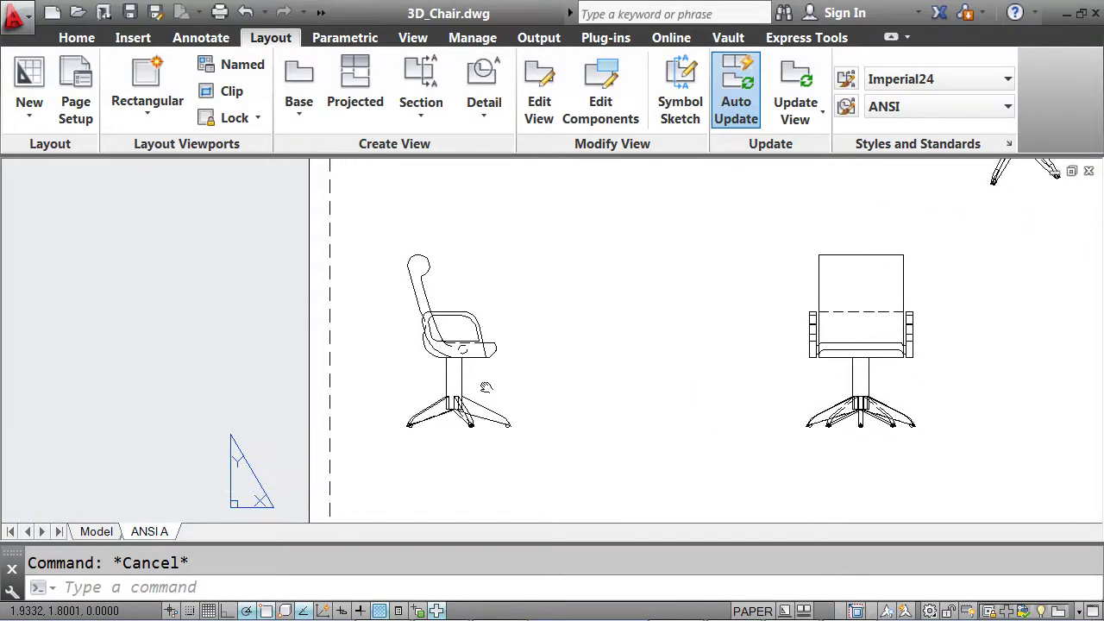
click(492, 116)
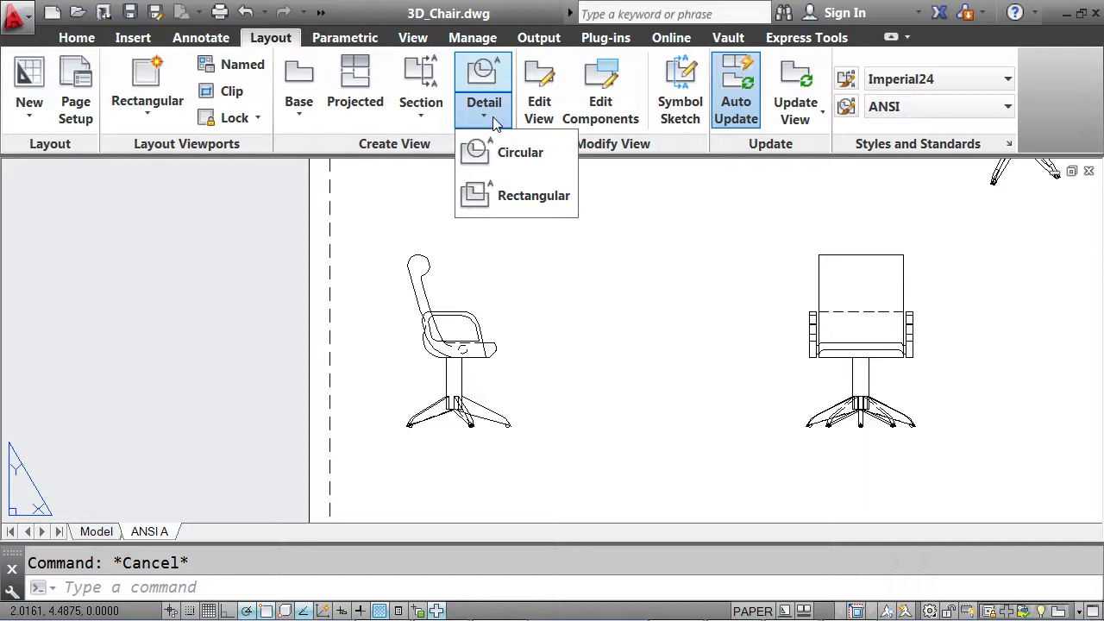
click(521, 164)
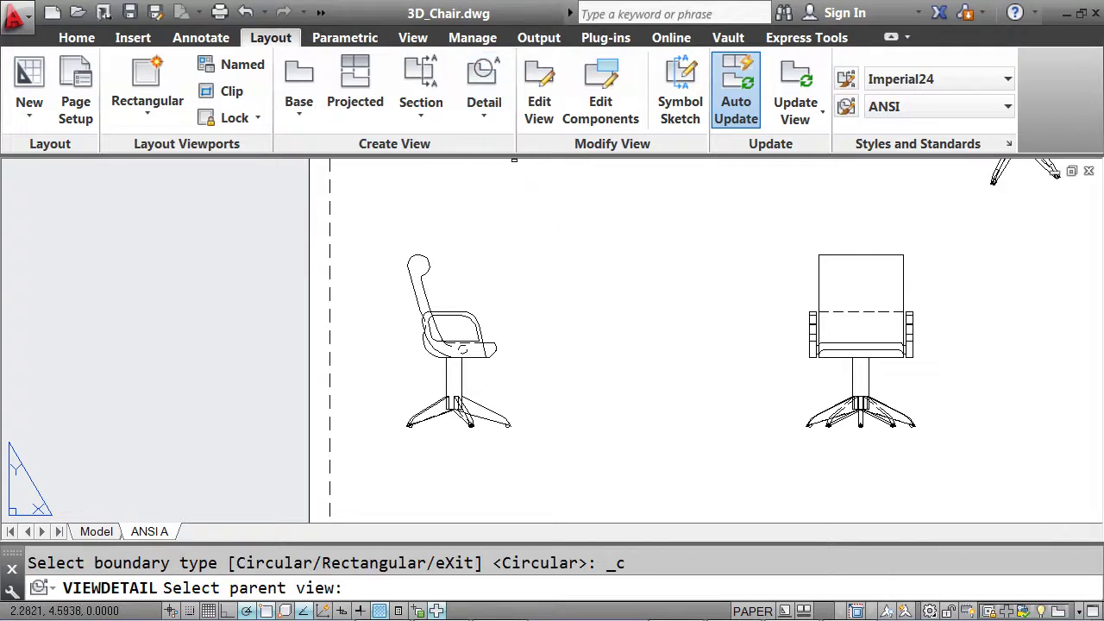
scroll(473, 326, up, 2)
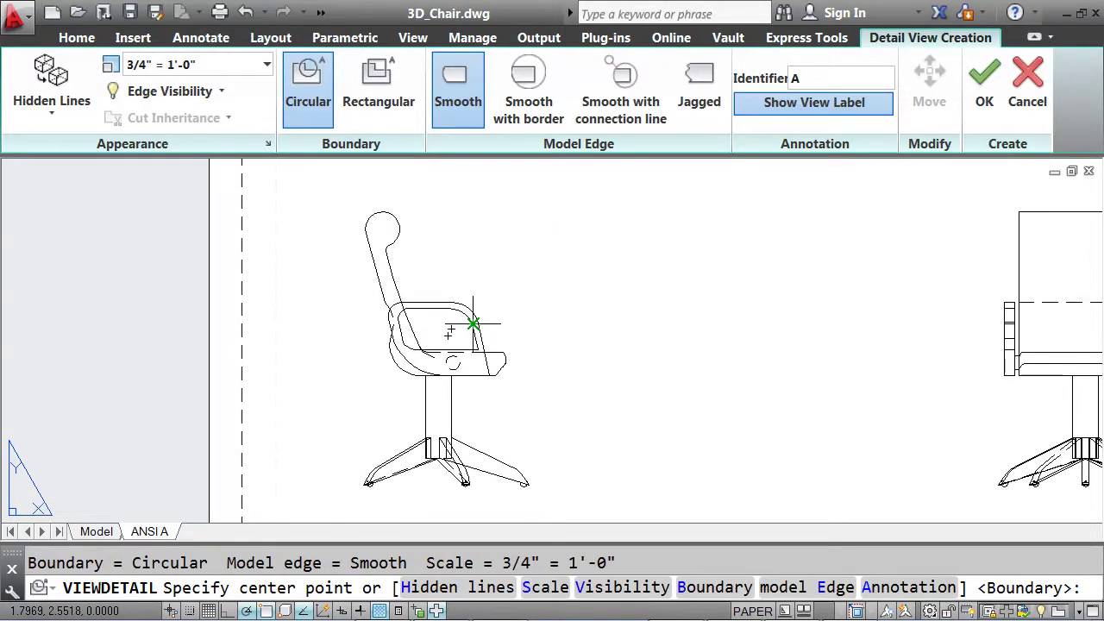
click(453, 364)
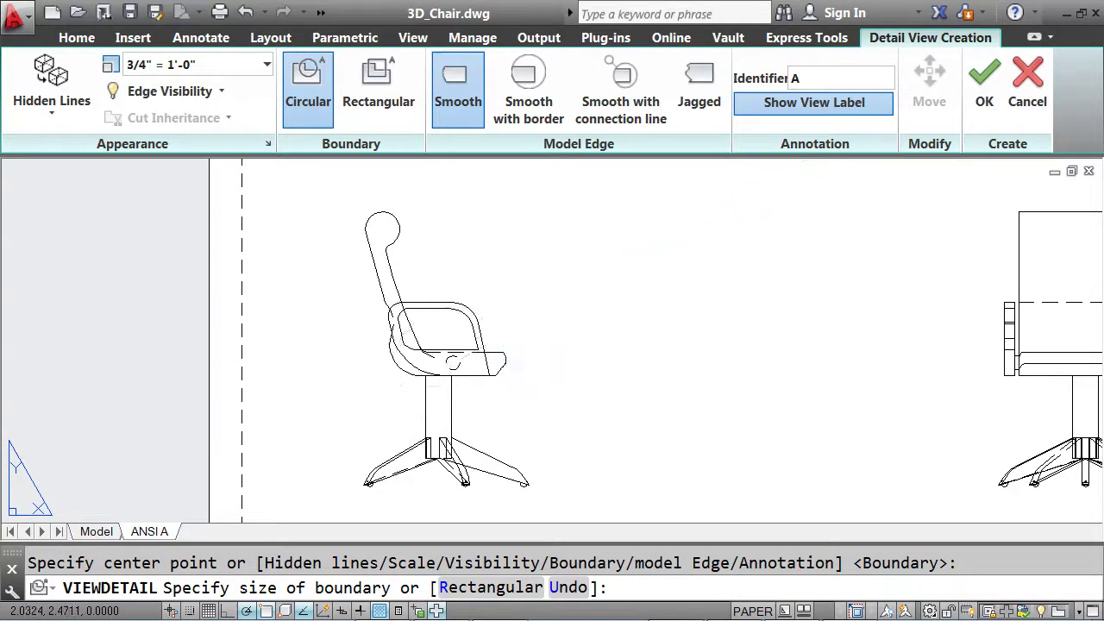
click(504, 331)
scroll(666, 317, down, 2)
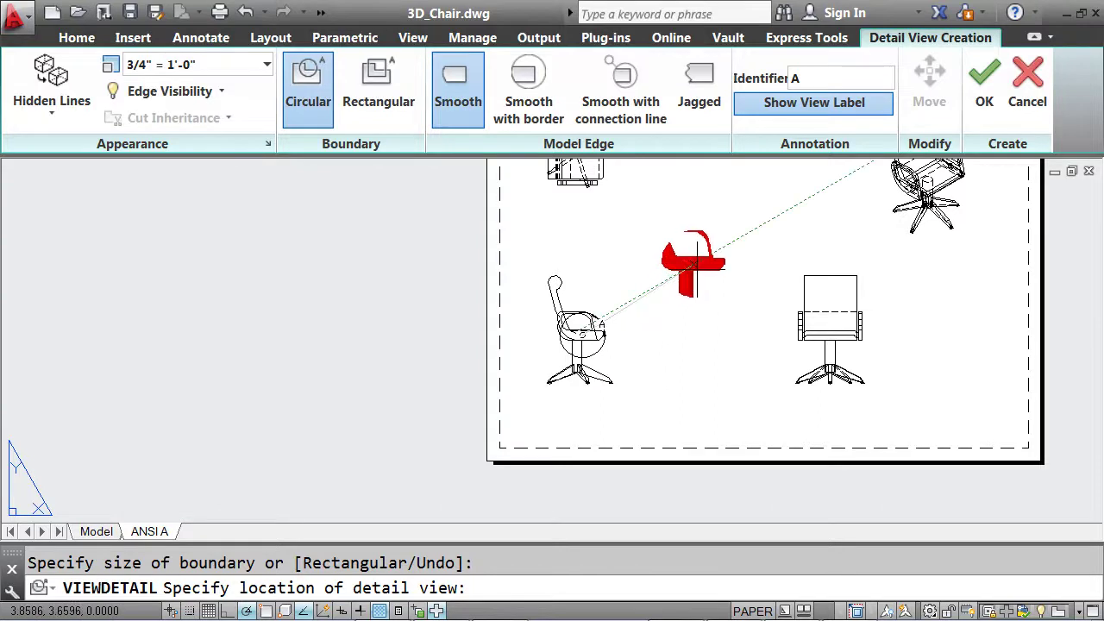
middle_drag(724, 321, 606, 412)
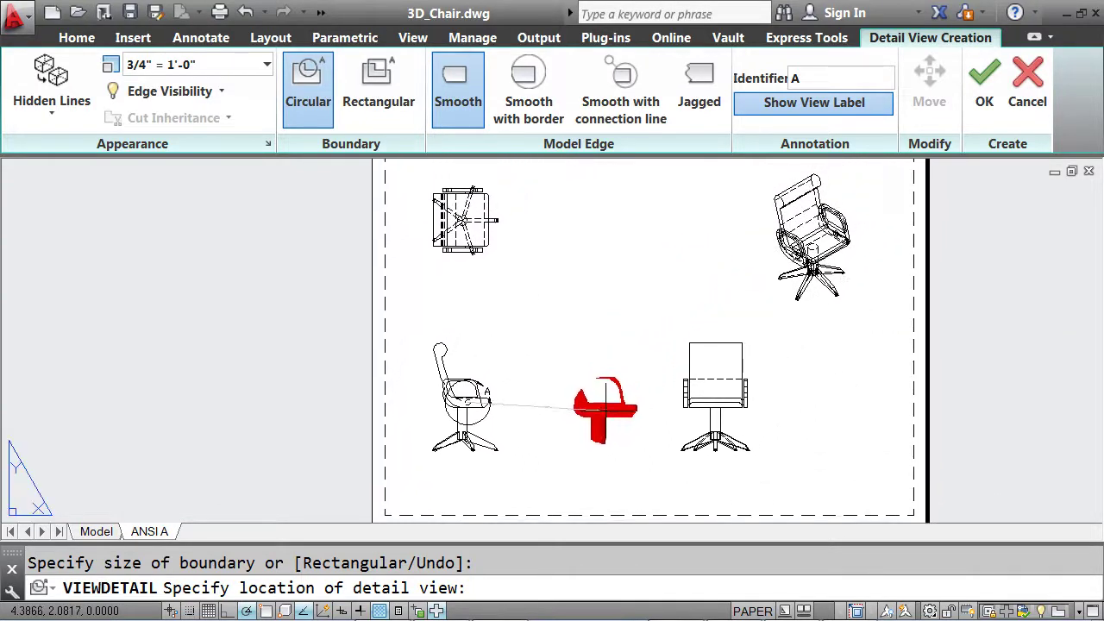
click(594, 323)
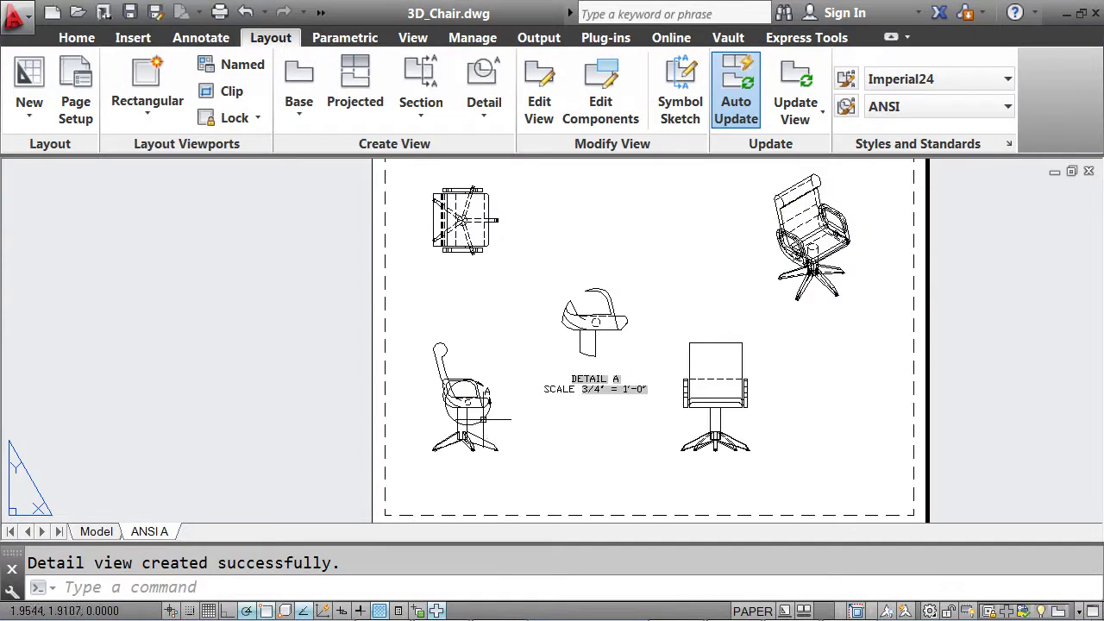
Move the detail boundary circle slightly up and left on the base view so it is centered over the armrest.
click(479, 425)
click(467, 402)
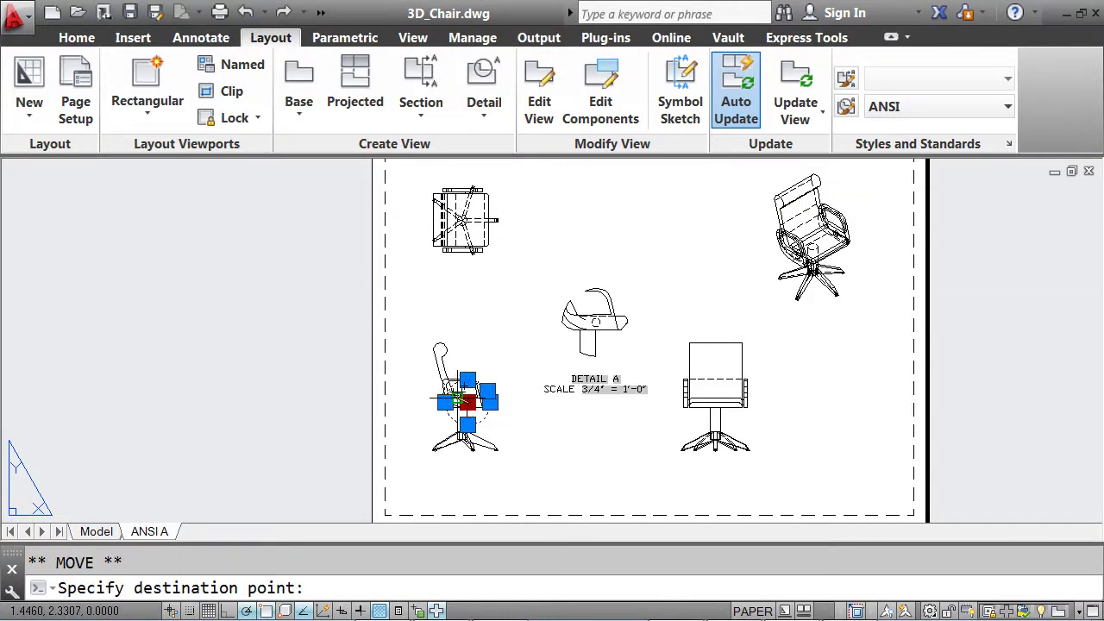
click(457, 394)
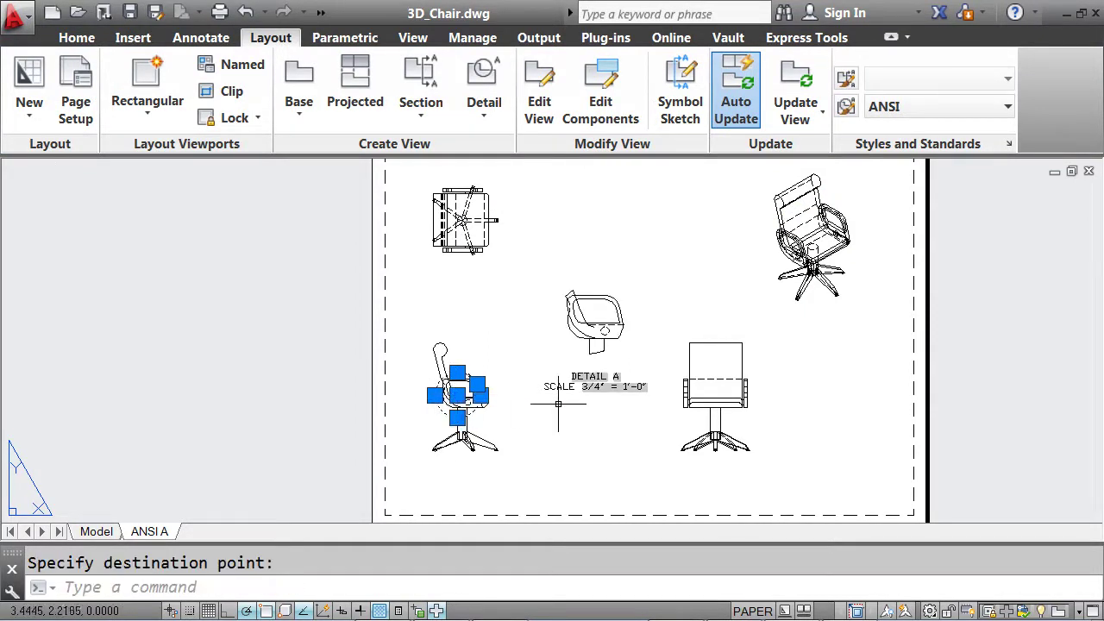
key(Escape)
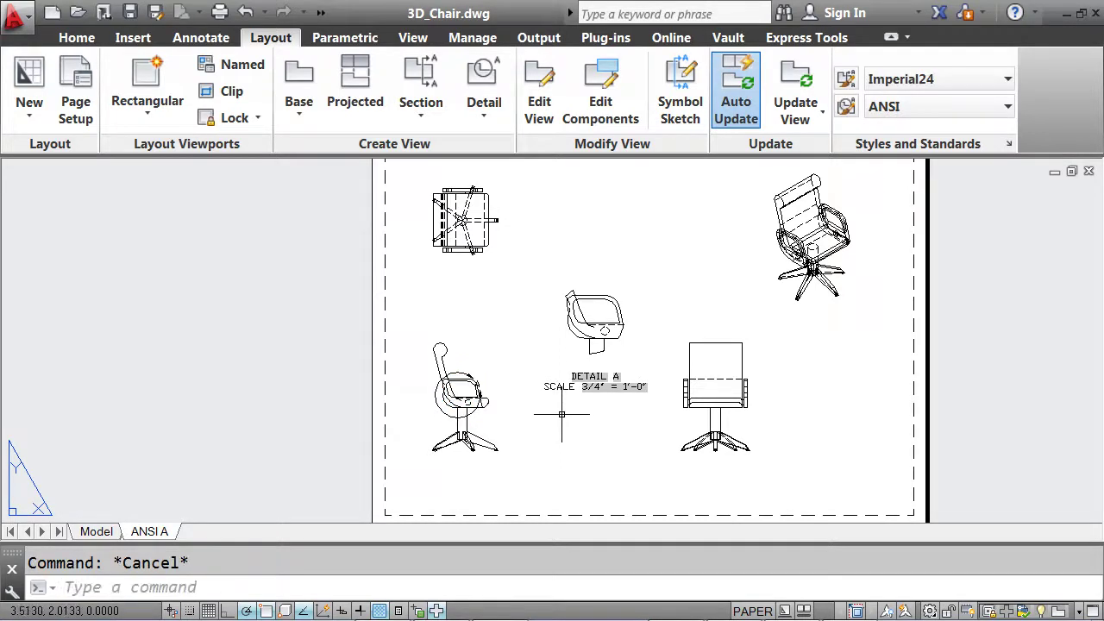
Enlarge the detail boundary over most of the chair for comparison, and reduce it again to just around the seat and armrest.
click(483, 400)
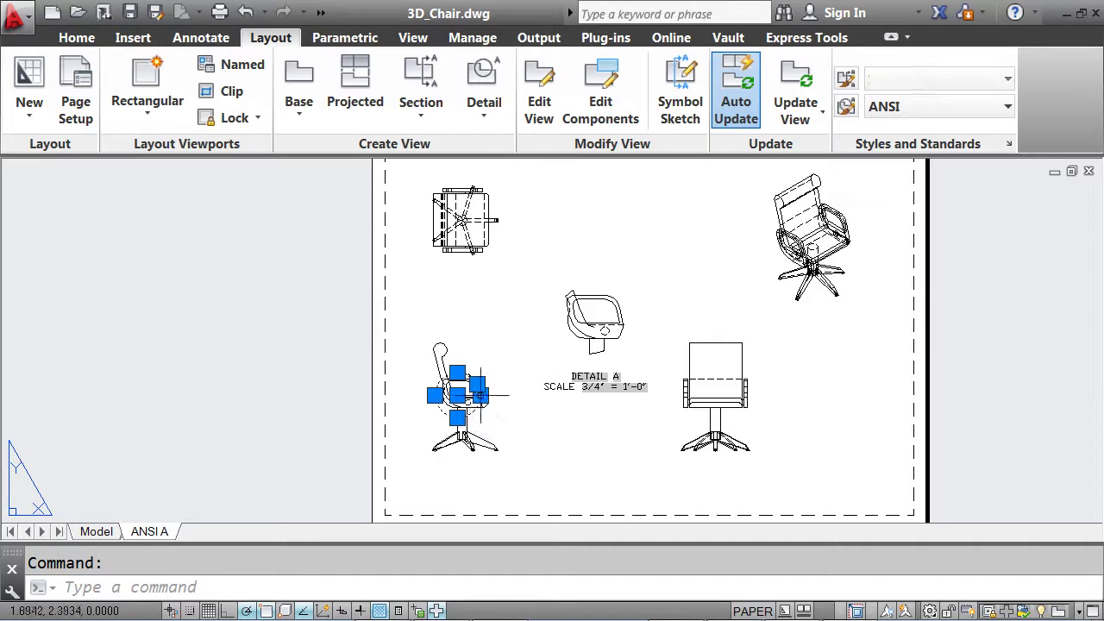
click(481, 396)
click(496, 397)
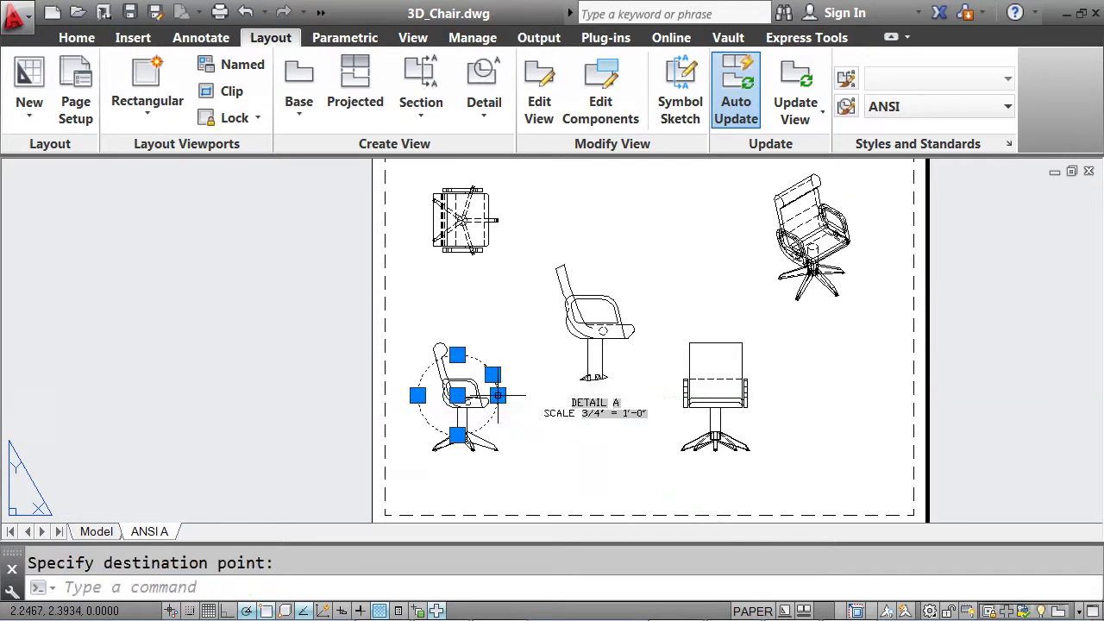
click(497, 395)
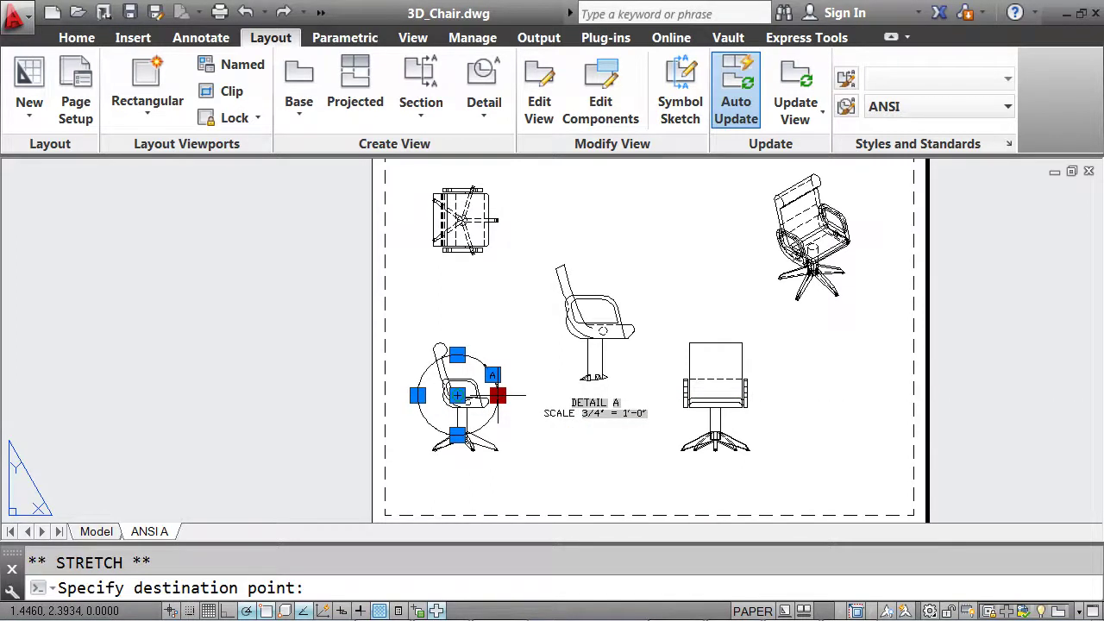
click(498, 396)
click(497, 396)
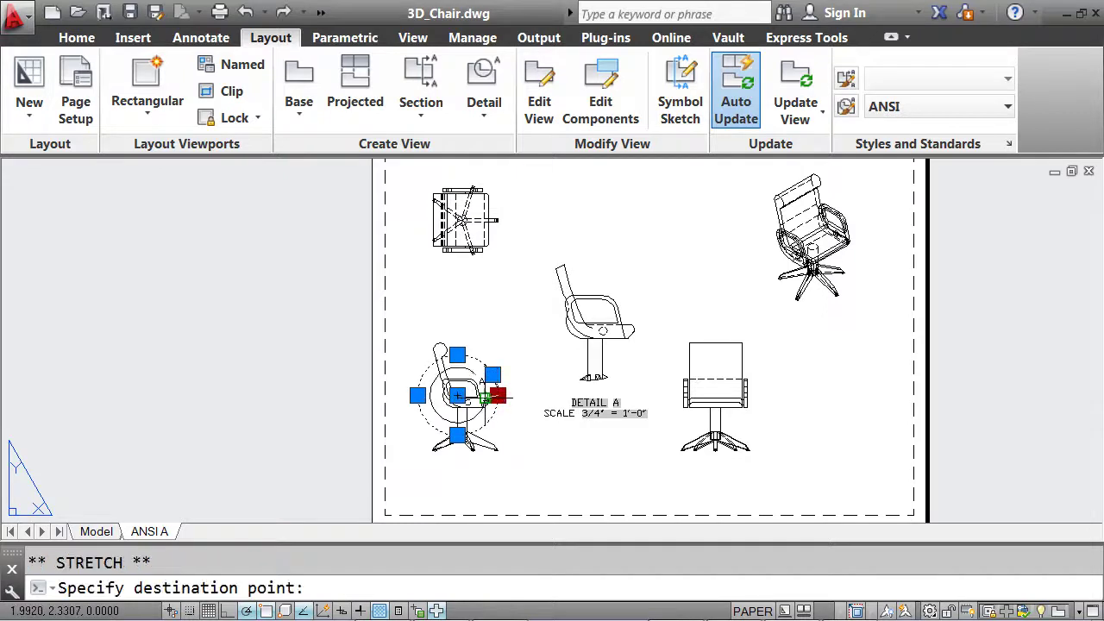
click(484, 395)
mouse_move(484, 395)
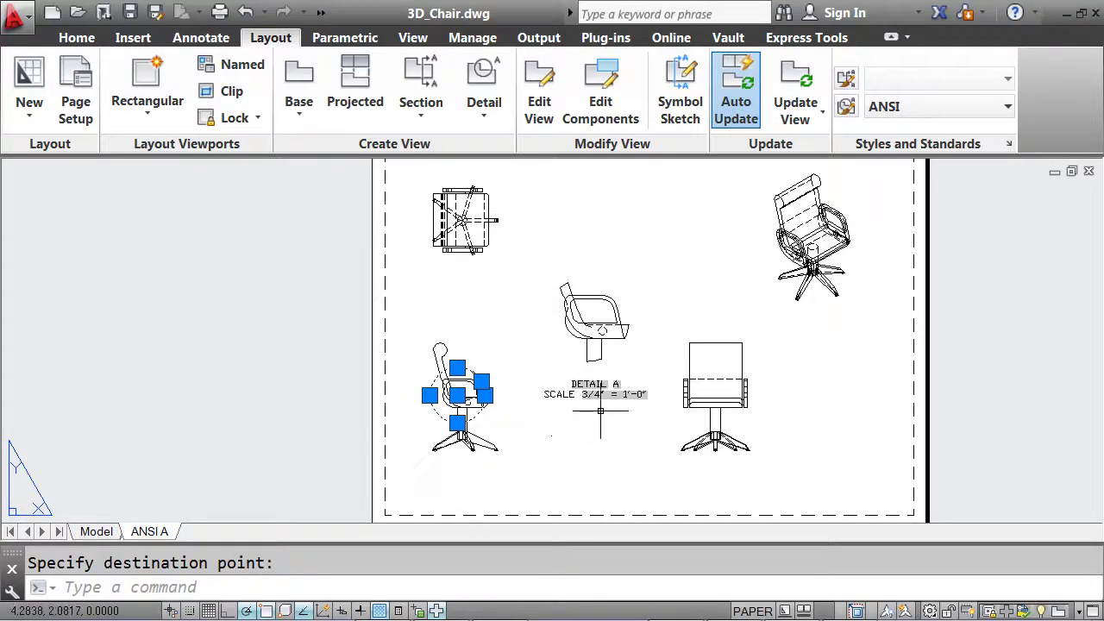
key(Escape)
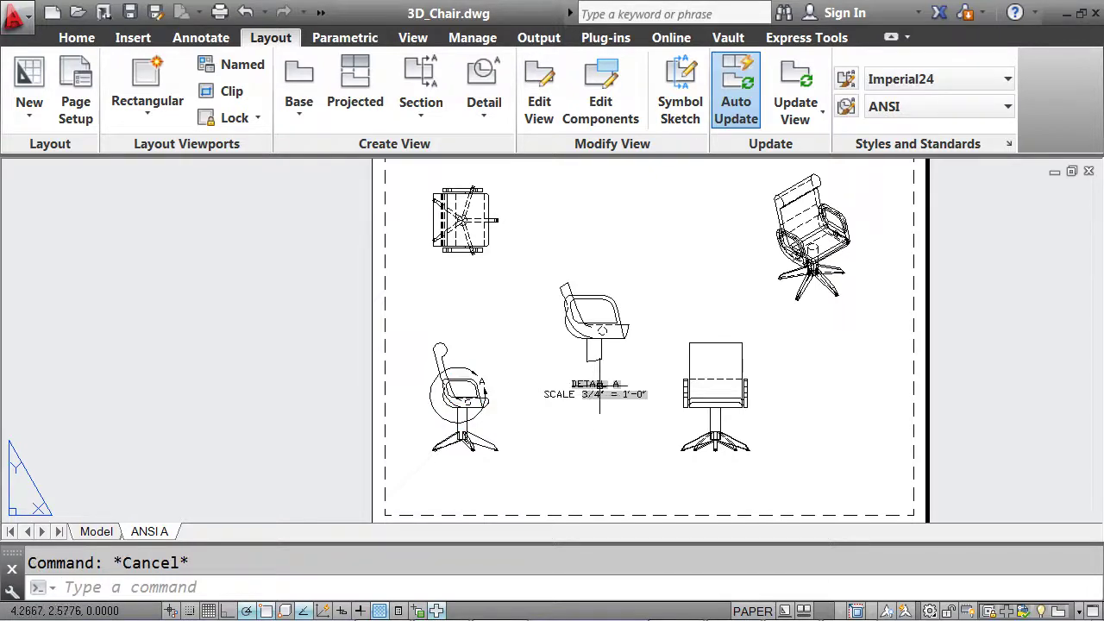
Move the detail view's label straight up, closer beneath the detail geometry.
click(594, 382)
click(595, 381)
scroll(595, 388, up, 4)
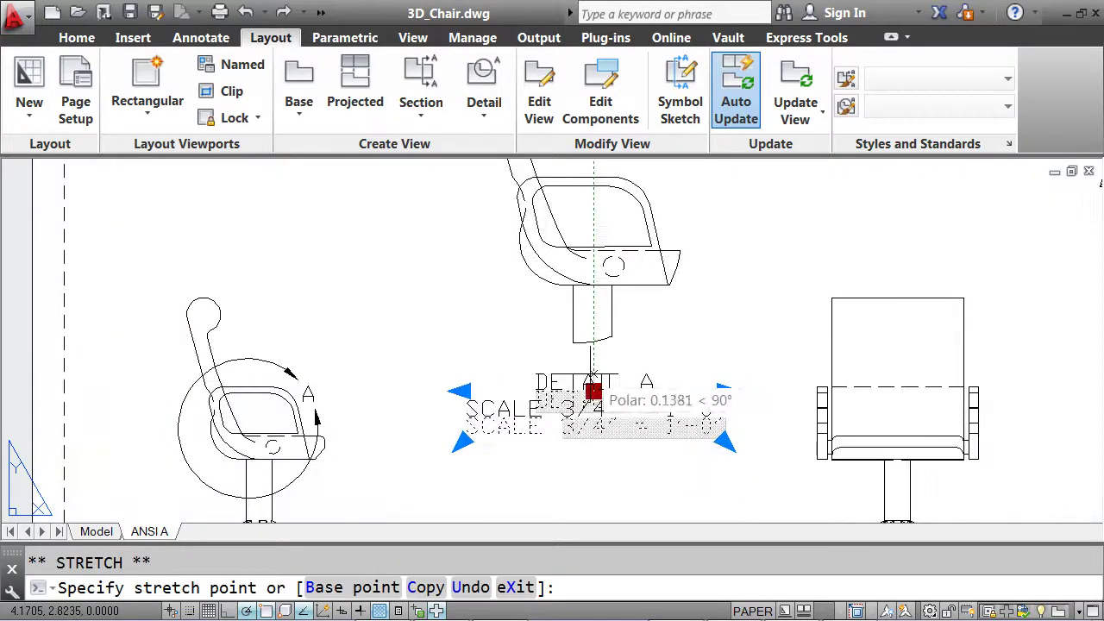
click(594, 364)
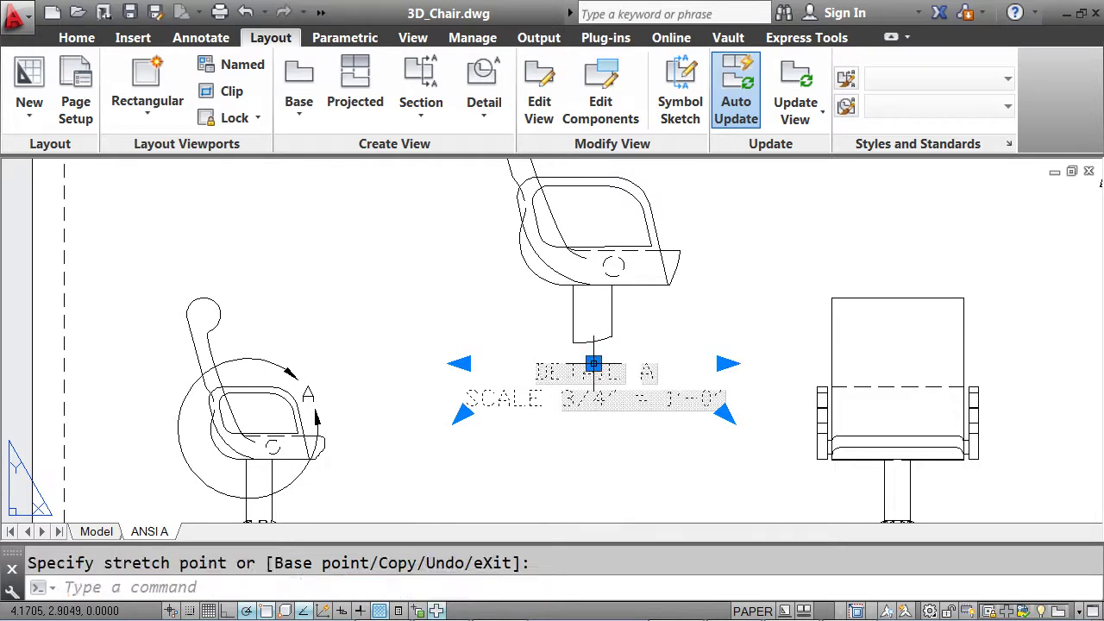
key(Escape)
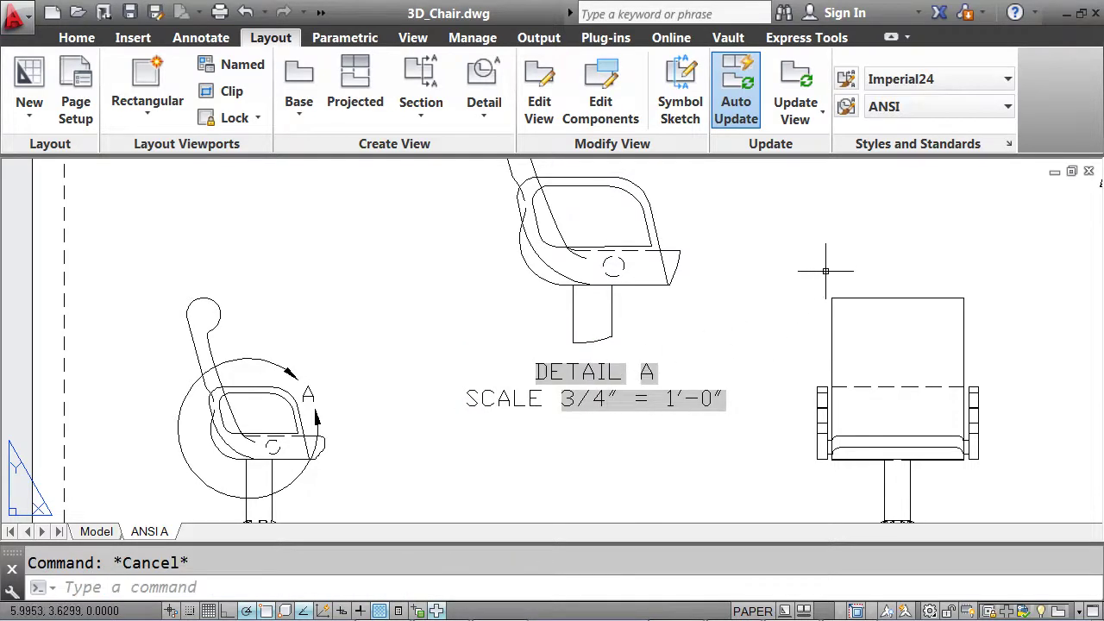
Modify the ANSI detail view style to use the Smooth with connection line model edge, previewing the other edge types and checking the identifier settings.
click(846, 106)
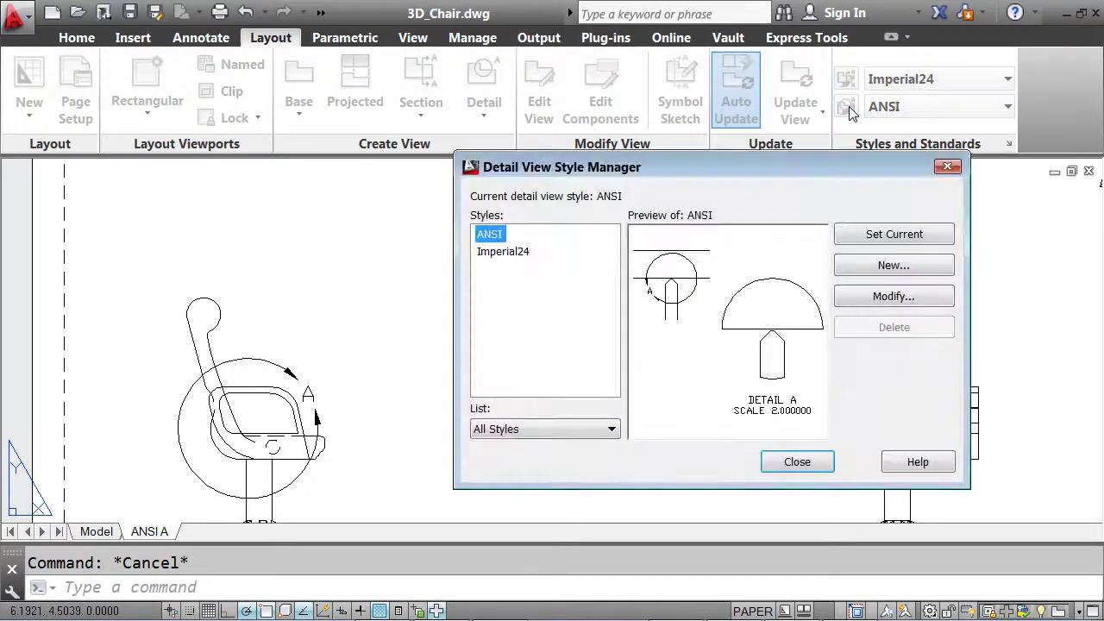
click(875, 296)
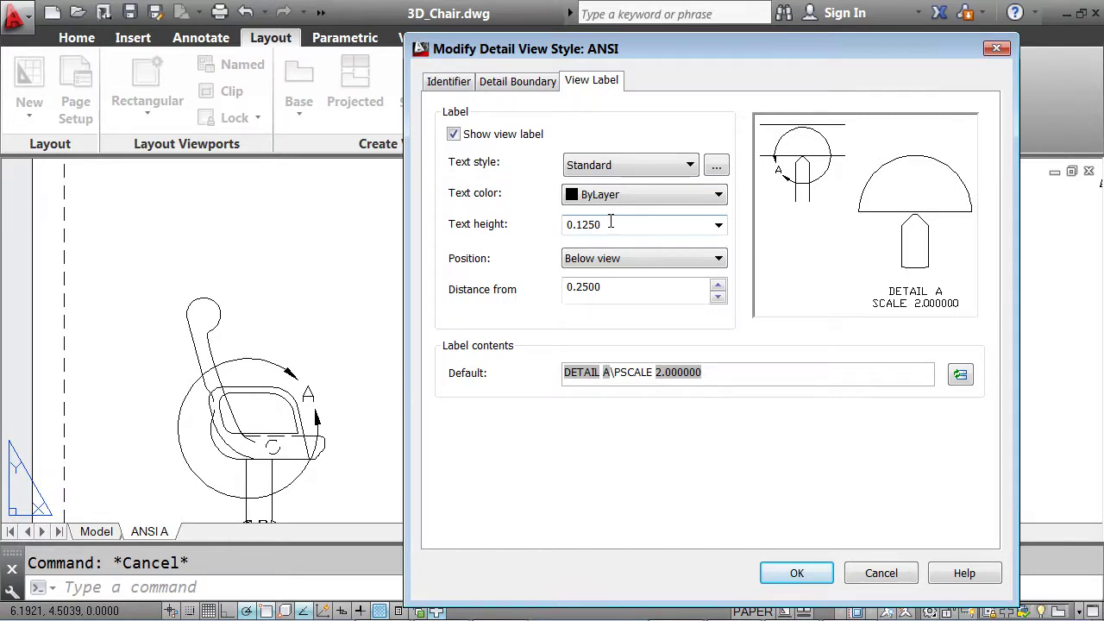
click(517, 82)
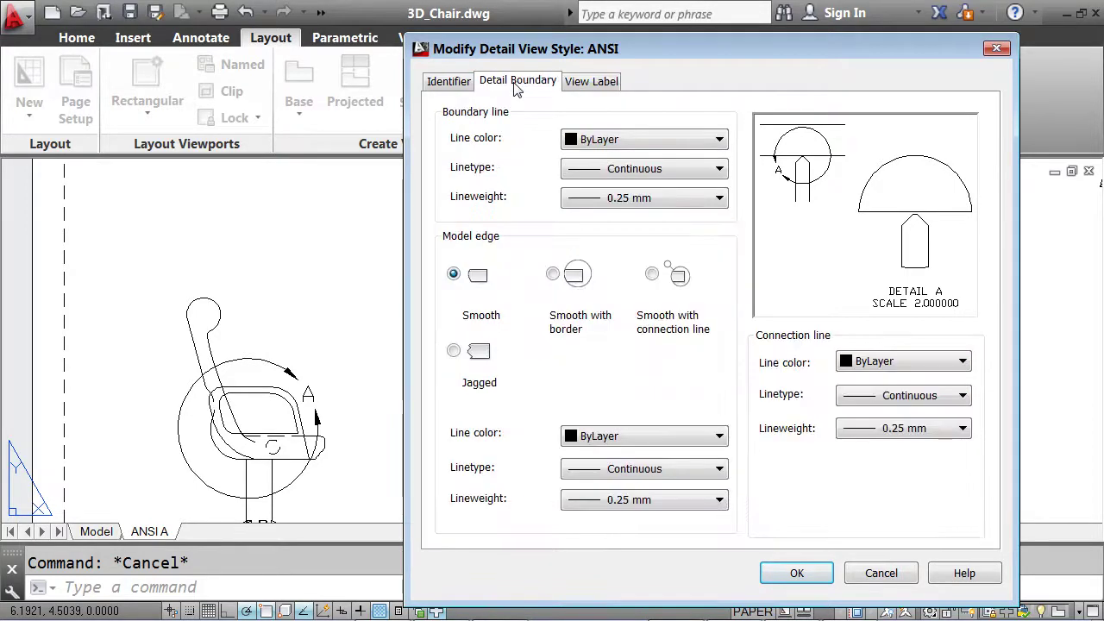
click(553, 274)
click(651, 274)
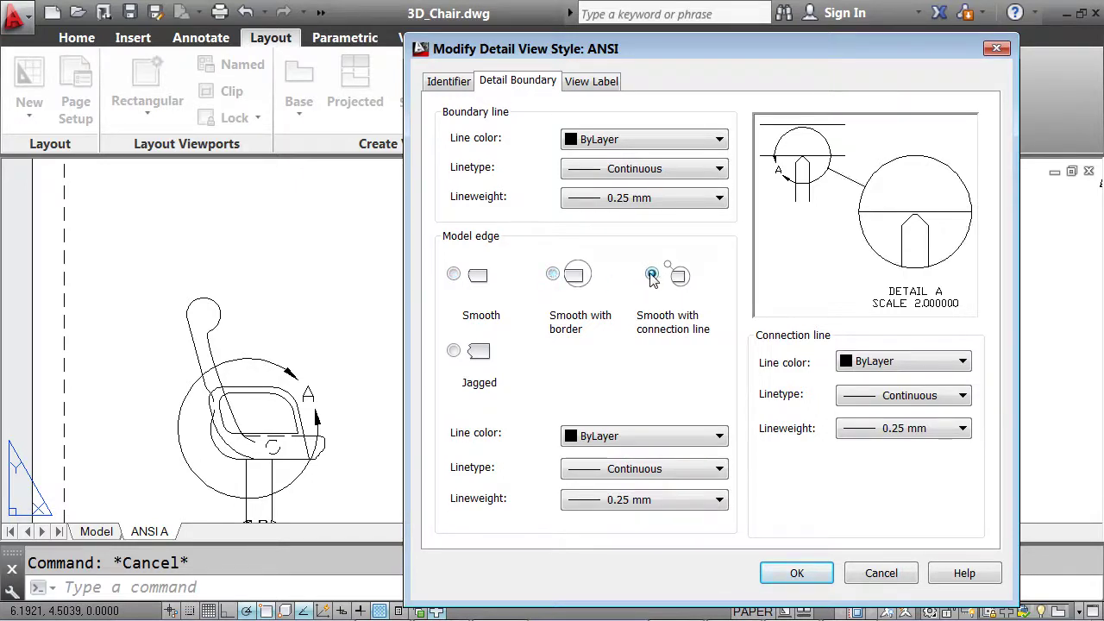
click(453, 350)
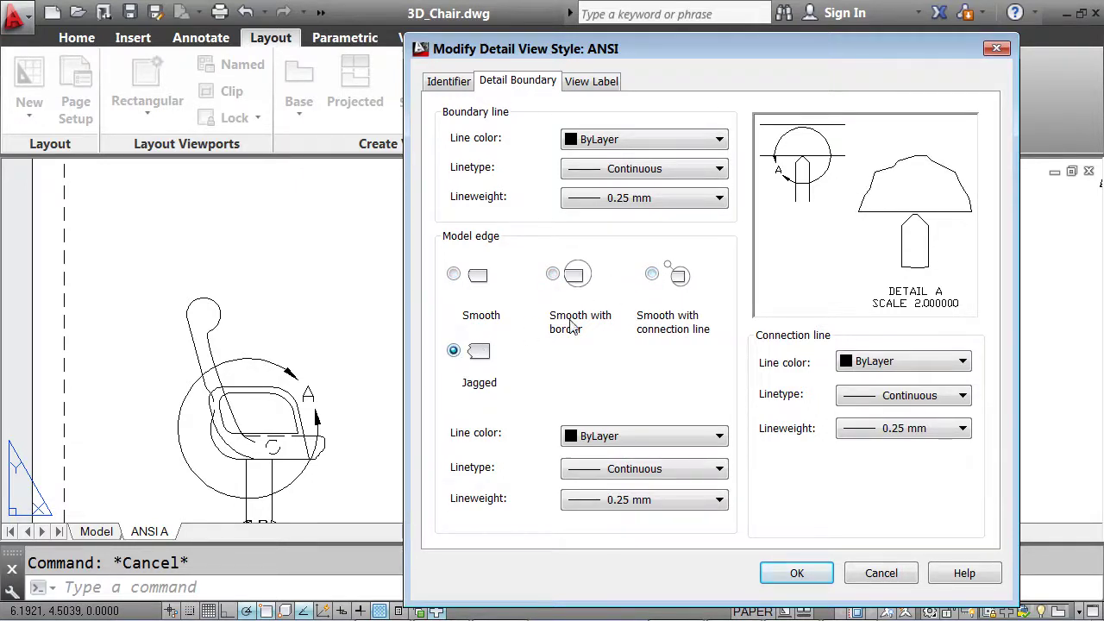
click(652, 275)
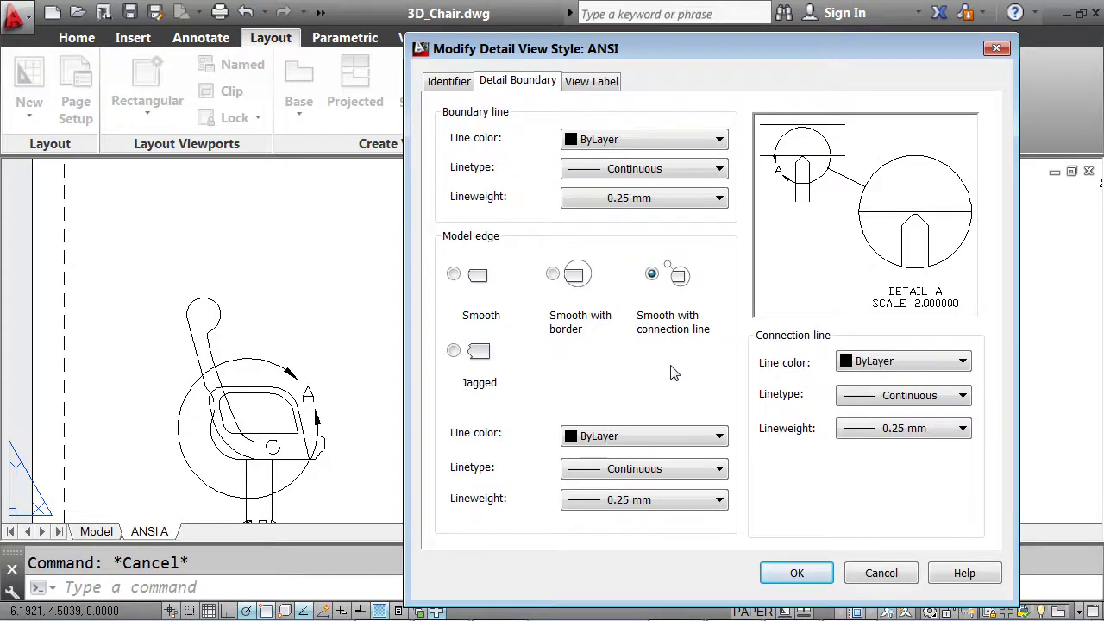
click(447, 85)
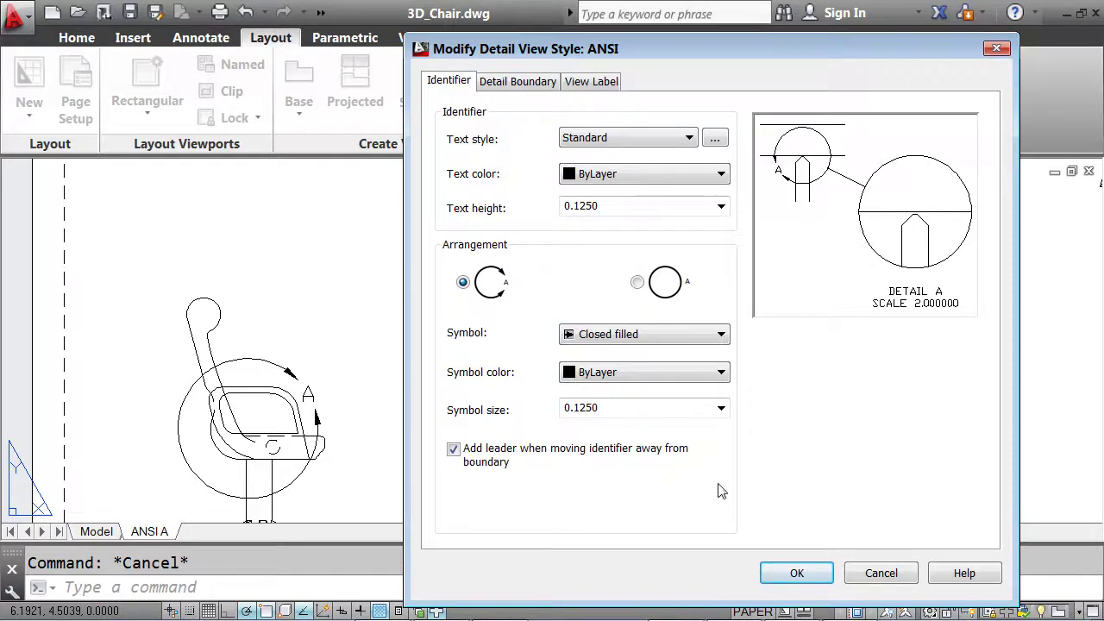
click(796, 575)
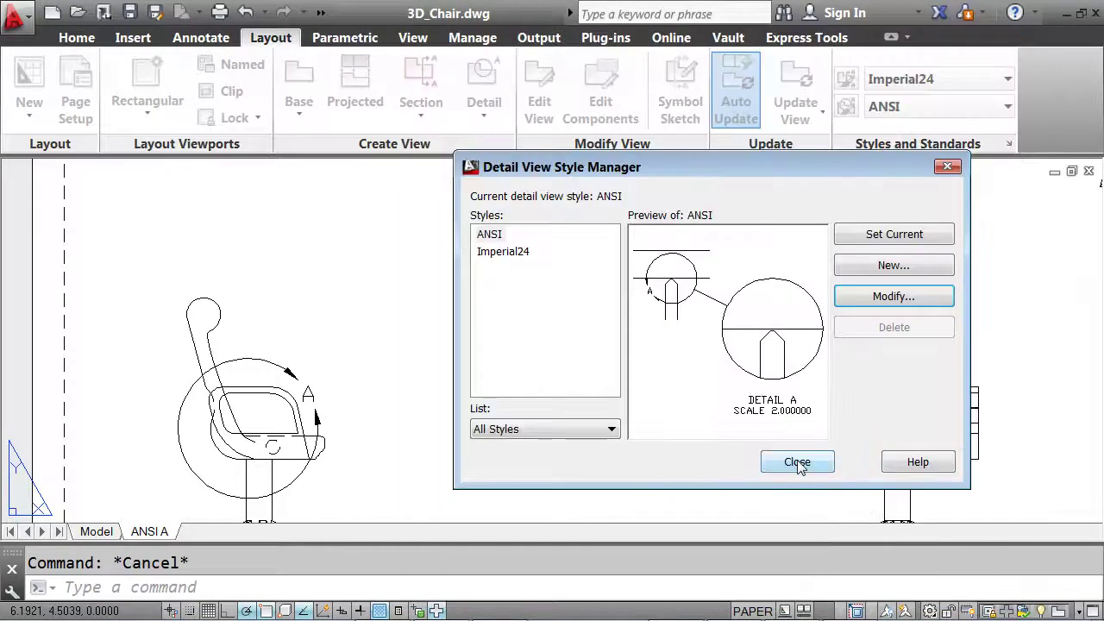